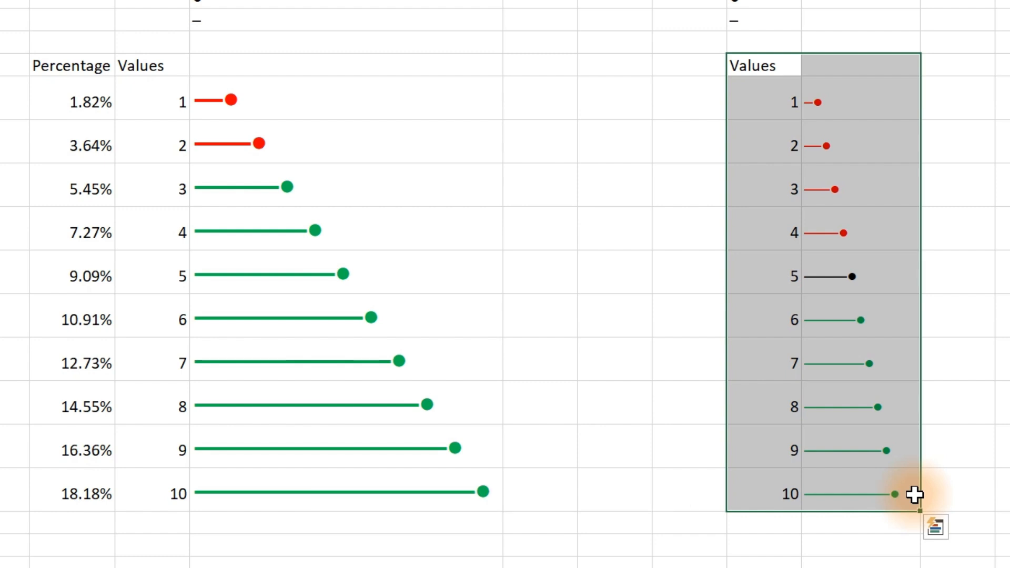
Step: Examine the finished lollipop chart examples by selecting the Values columns with their bars
left_click(763, 66)
left_click_drag(763, 66, 893, 493)
left_click_drag(151, 102, 432, 491)
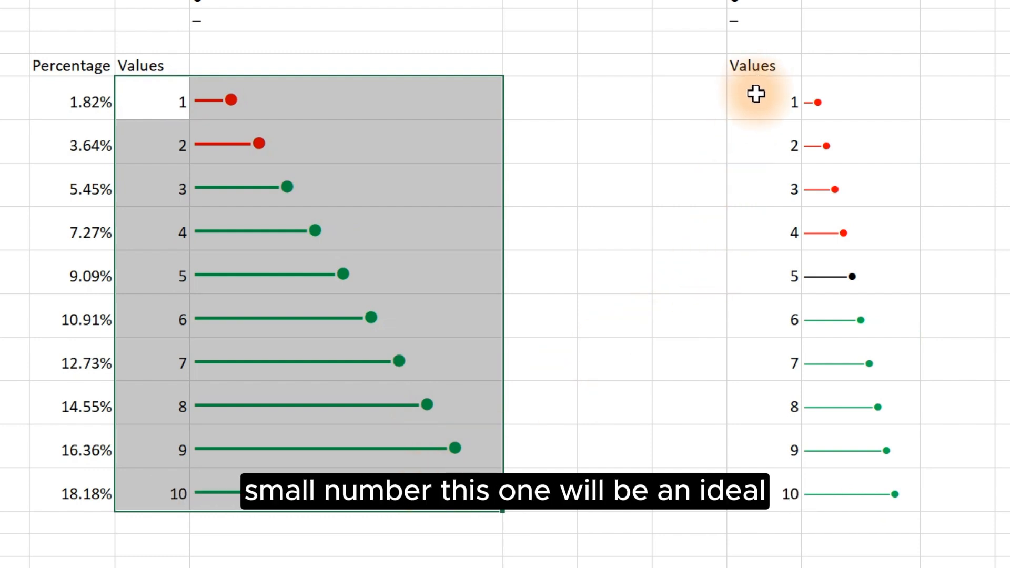
left_click_drag(756, 94, 889, 522)
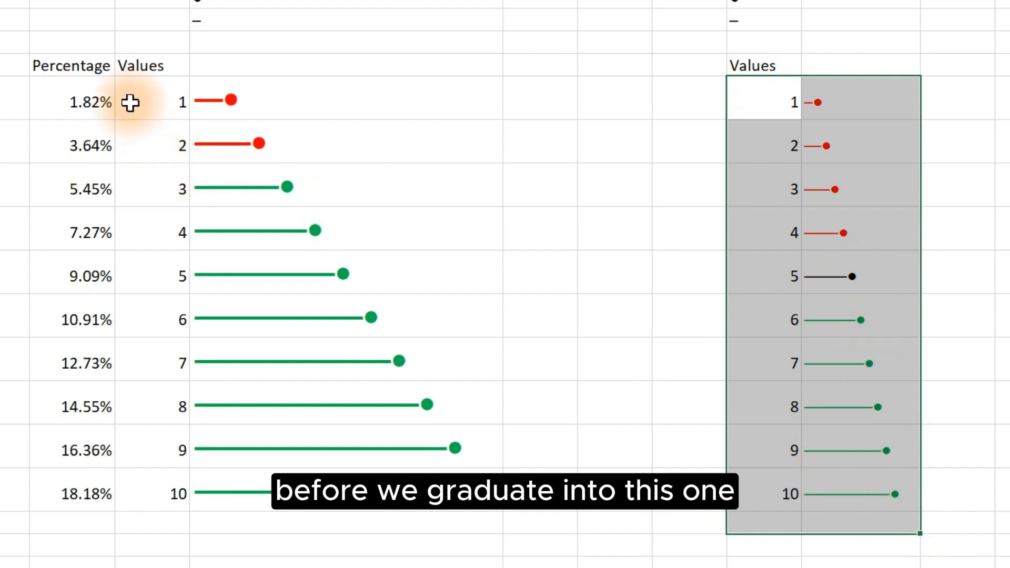
left_click_drag(131, 102, 401, 521)
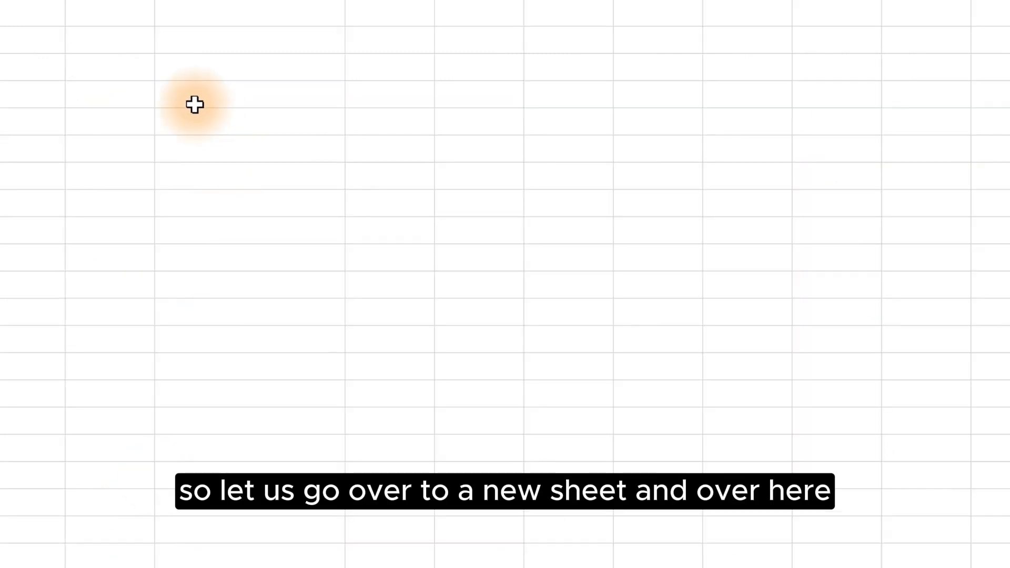
Step: On a new sheet, enter the column headers Values and Bars in adjacent cells
left_click(118, 98)
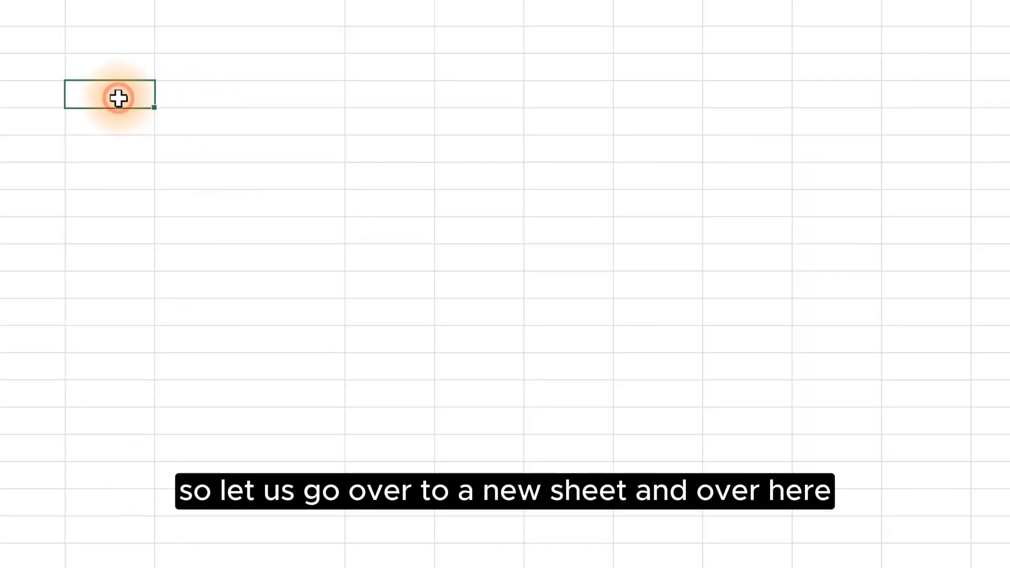
type("Values")
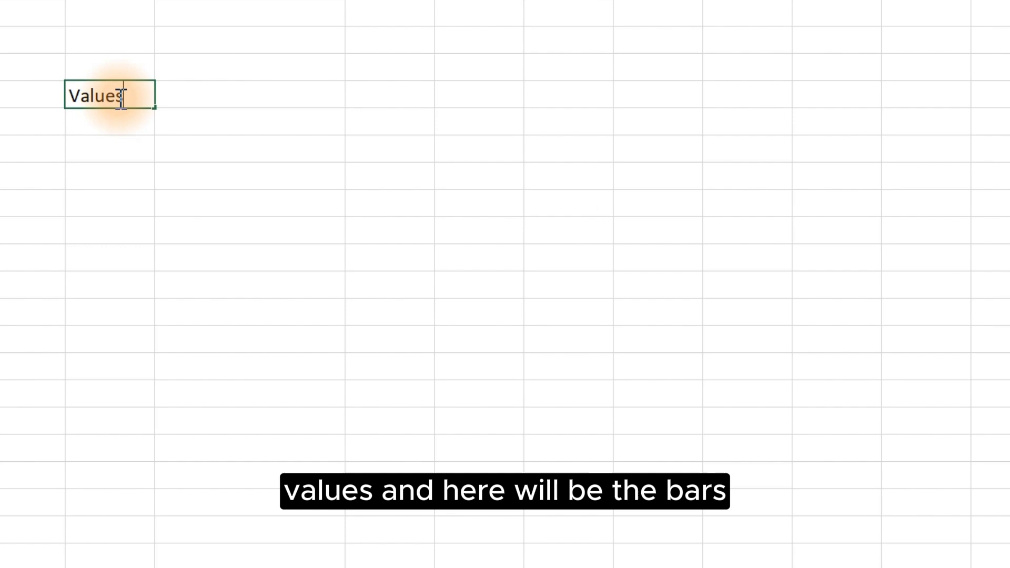
key("Tab")
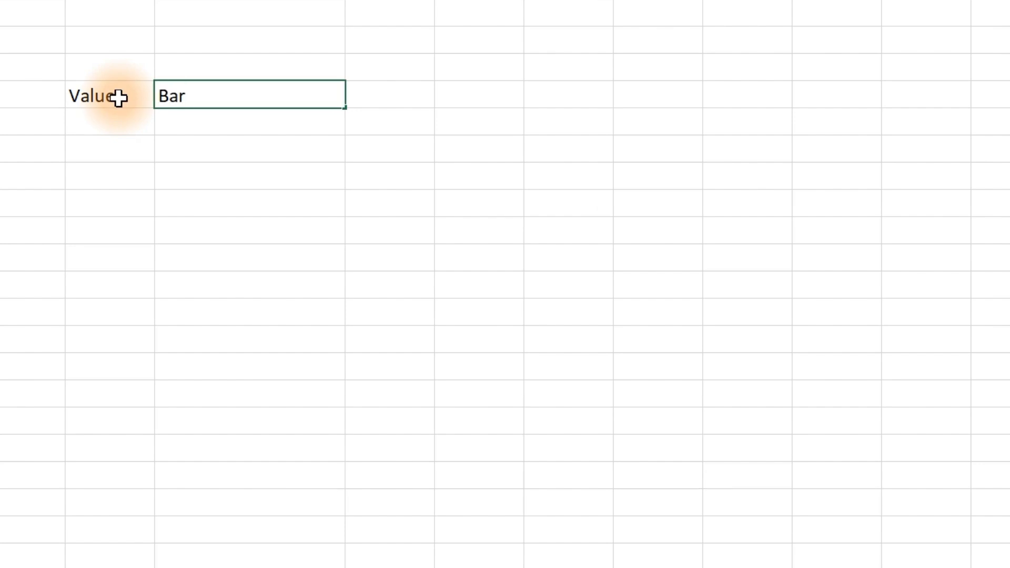
Step: Enter 1 under Values and fill it down the column as a numbered series
left_click(112, 133)
type("1")
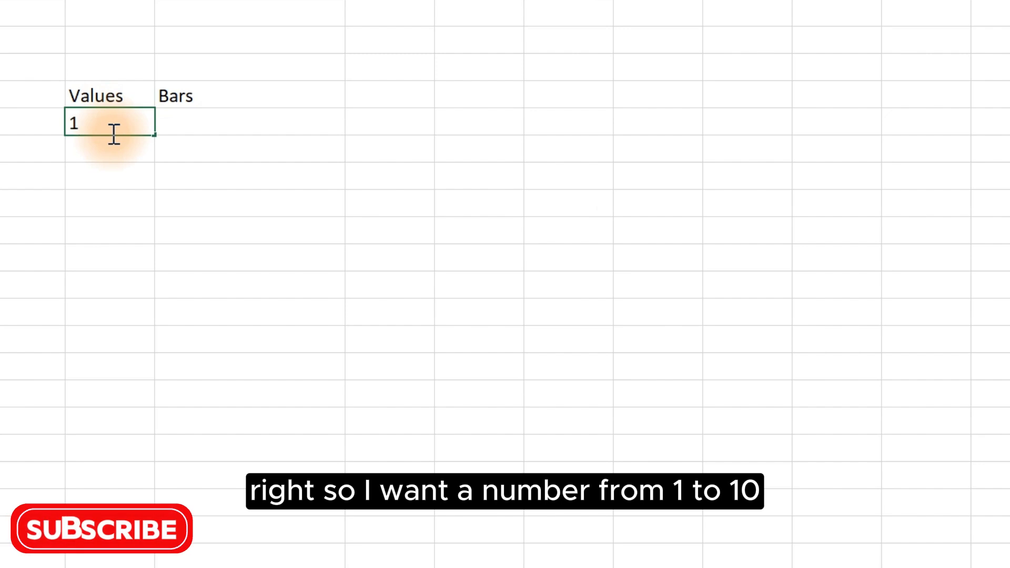
key("Return")
left_click(124, 124)
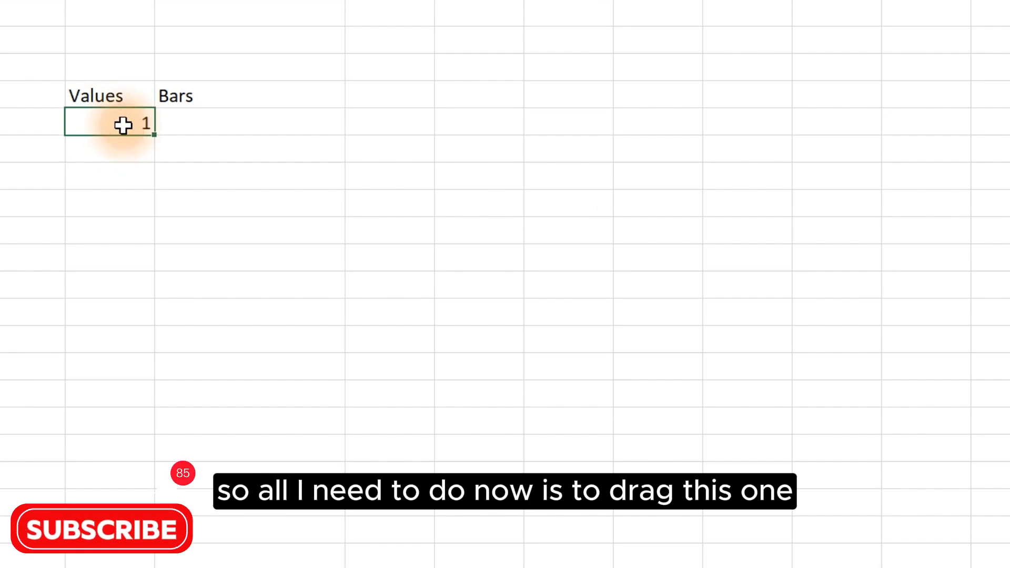
left_click_drag(153, 135, 129, 422)
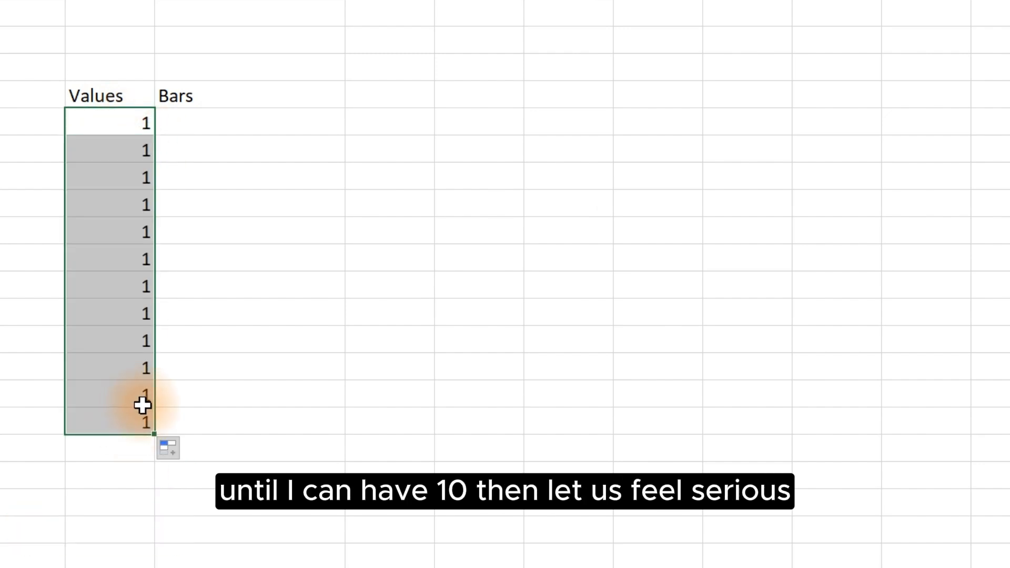
left_click(175, 449)
left_click(249, 518)
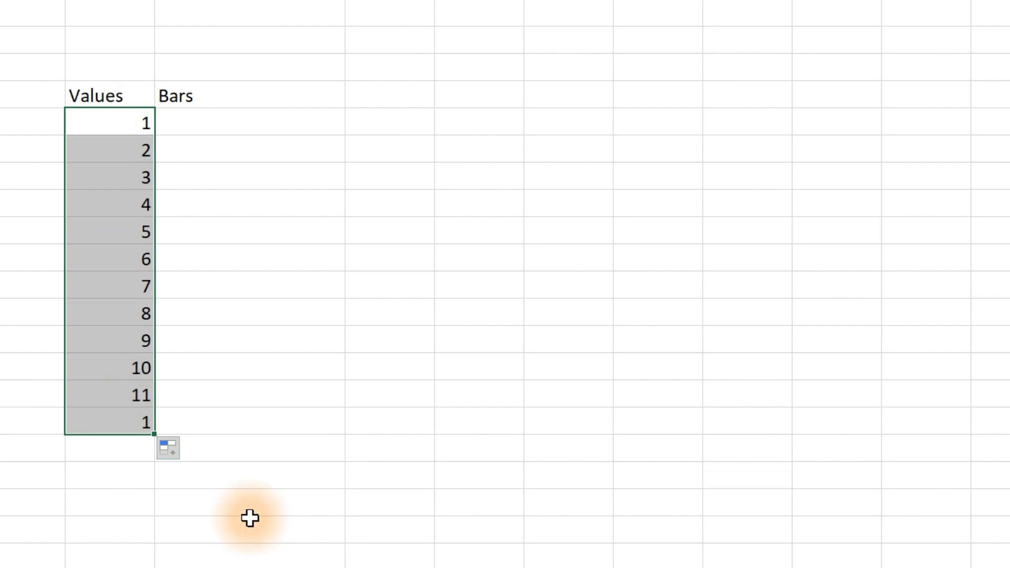
Step: Delete the extra values 11 and 12 so the series ends at 10
left_click(137, 398)
left_click_drag(138, 398, 137, 430)
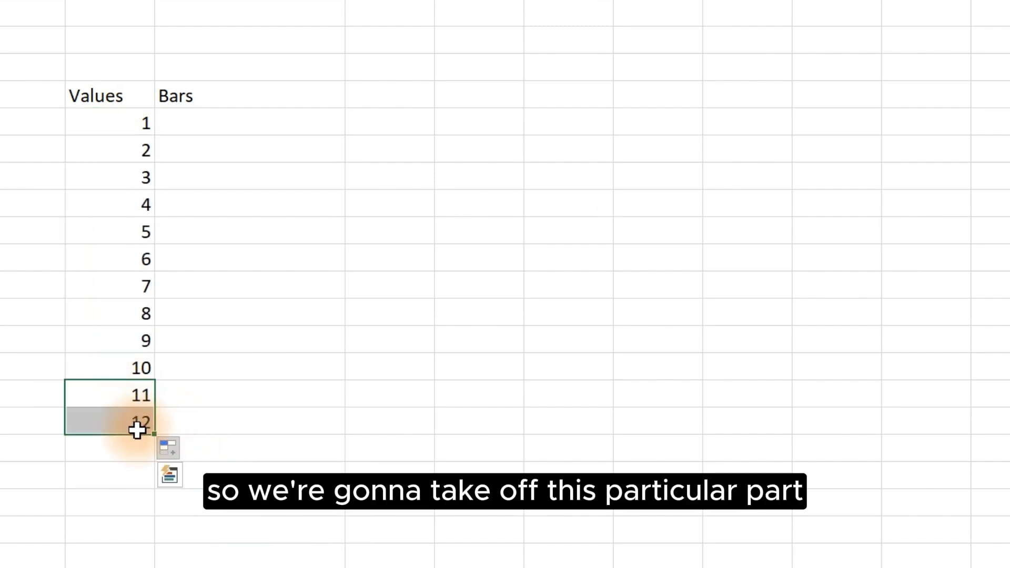
key("Delete")
Step: Insert an en dash symbol from the symbol panel into a cell above the table
left_click(205, 124)
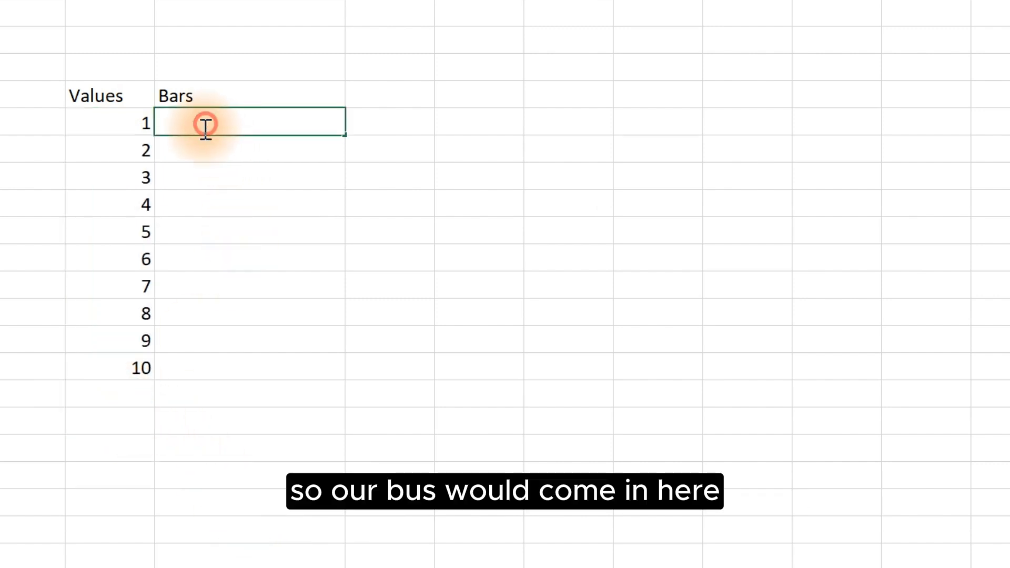
left_click(253, 234)
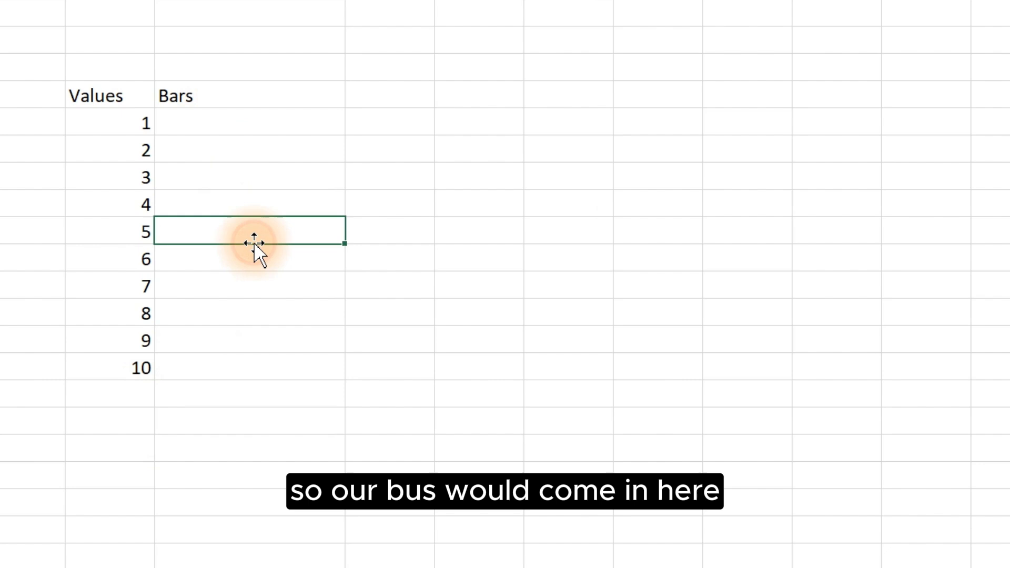
left_click(107, 6)
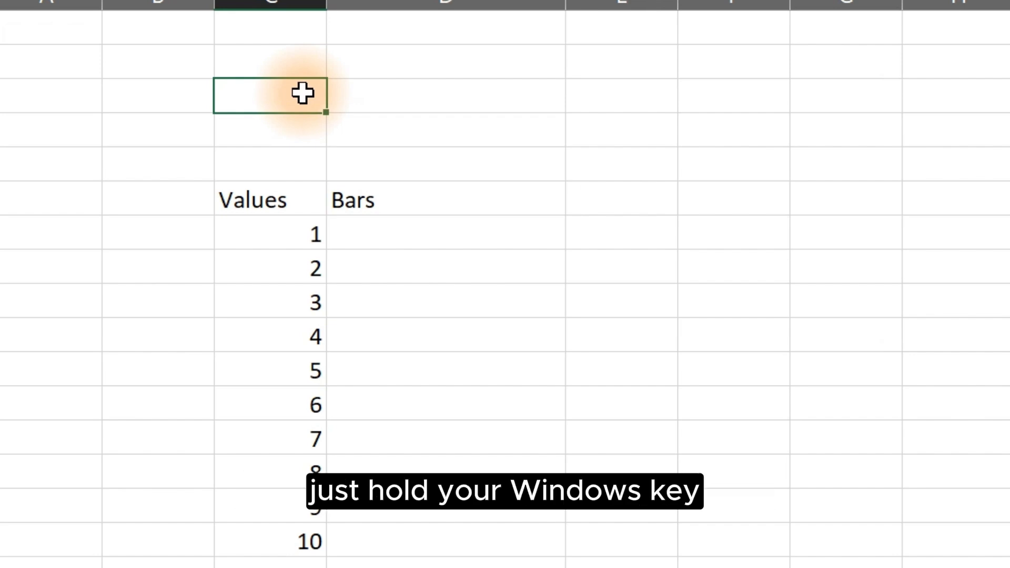
key("super+period")
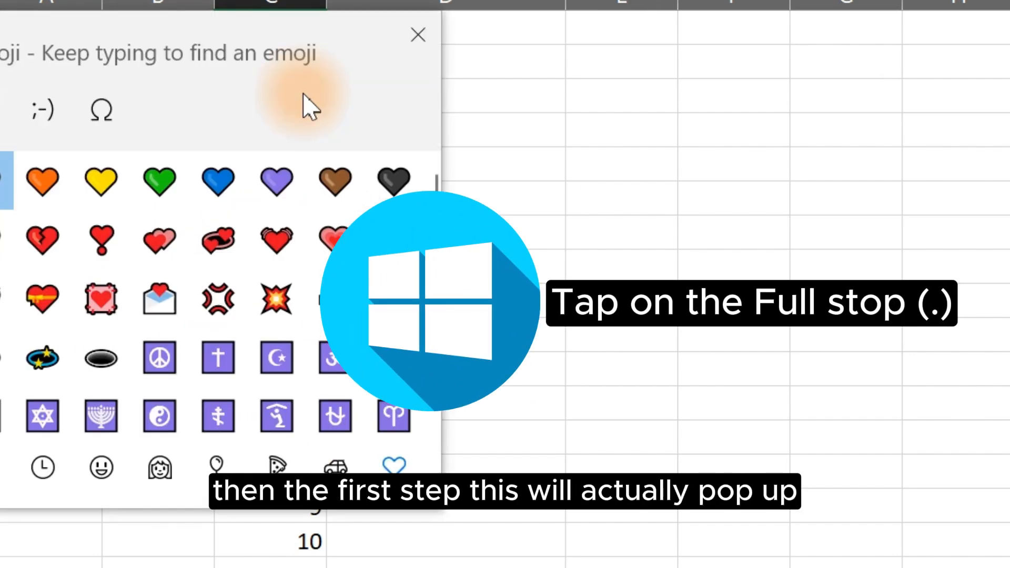
left_click_drag(126, 44, 791, 123)
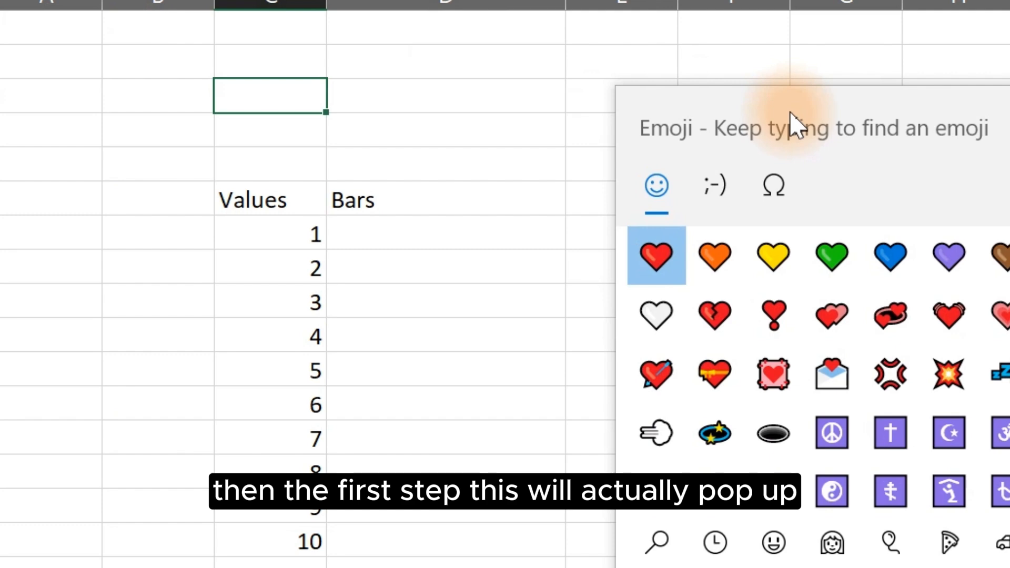
left_click(775, 192)
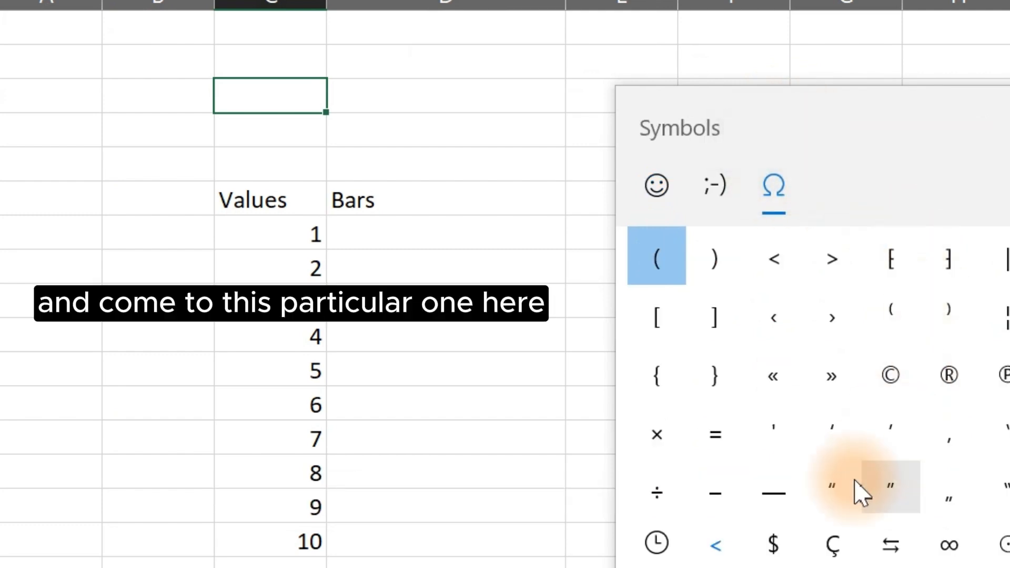
left_click(714, 546)
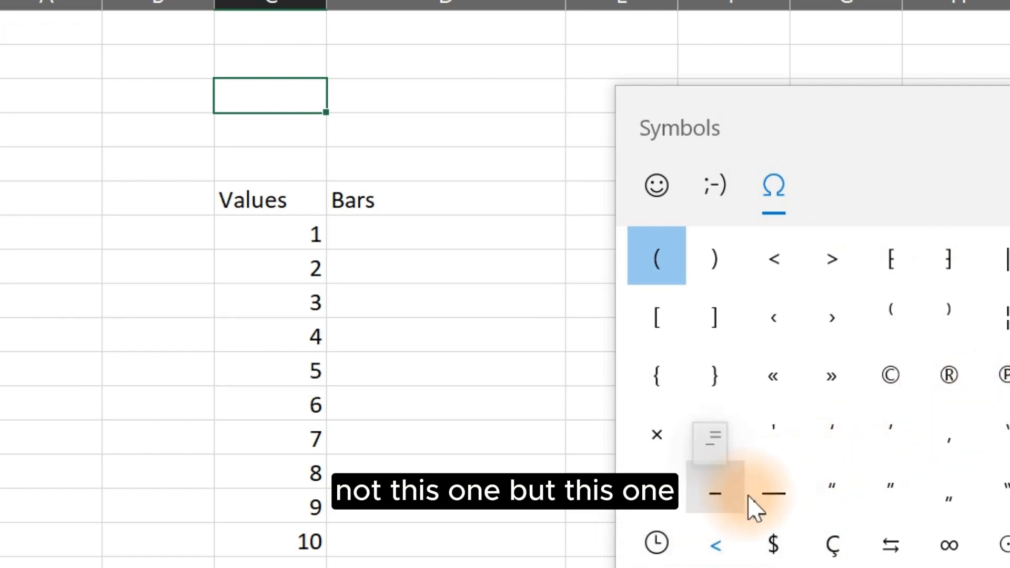
left_click(726, 507)
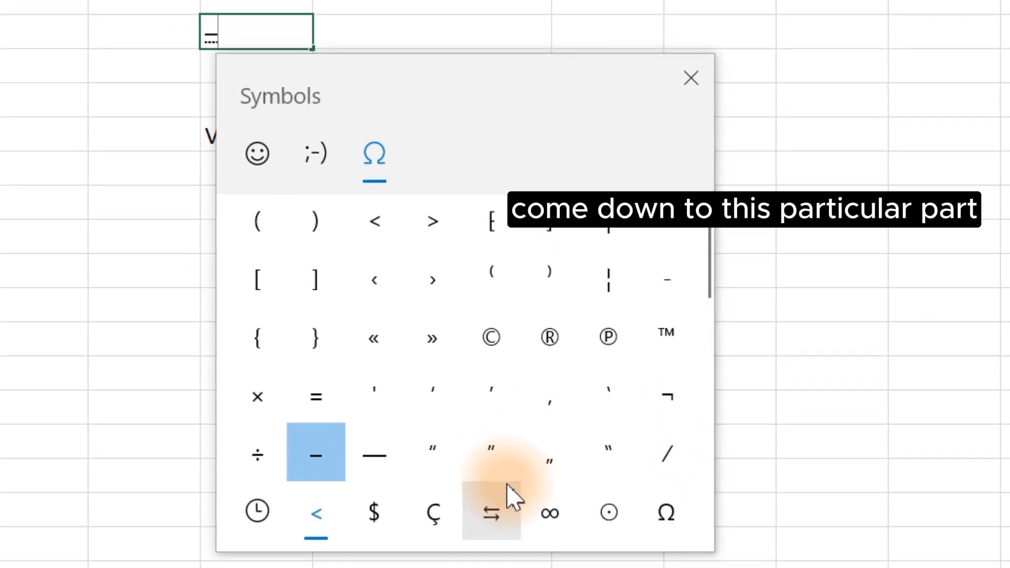
Step: Add a black circle from the geometric shapes symbols into the same cell and close the panel
left_click(493, 518)
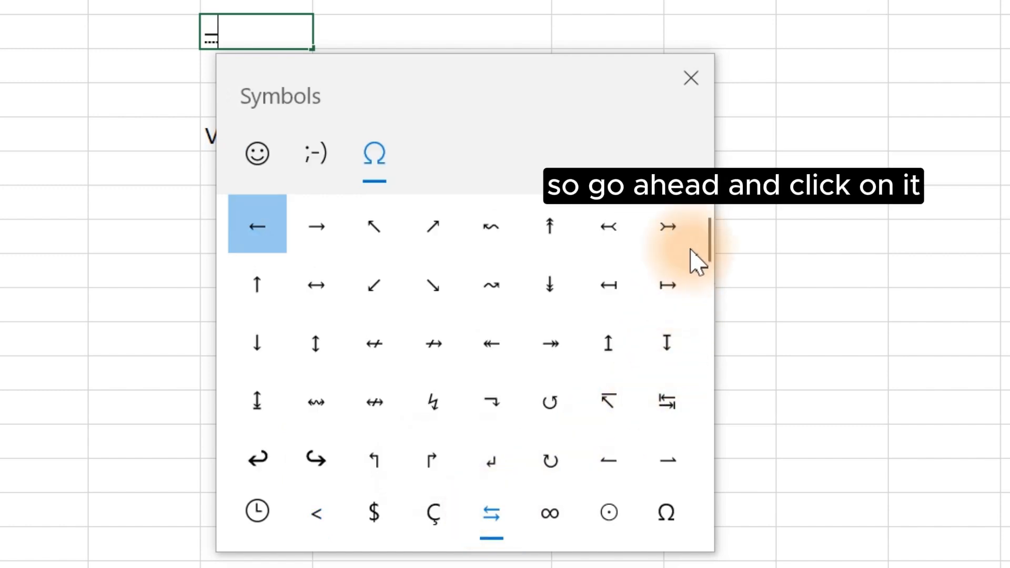
left_click_drag(705, 244, 694, 372)
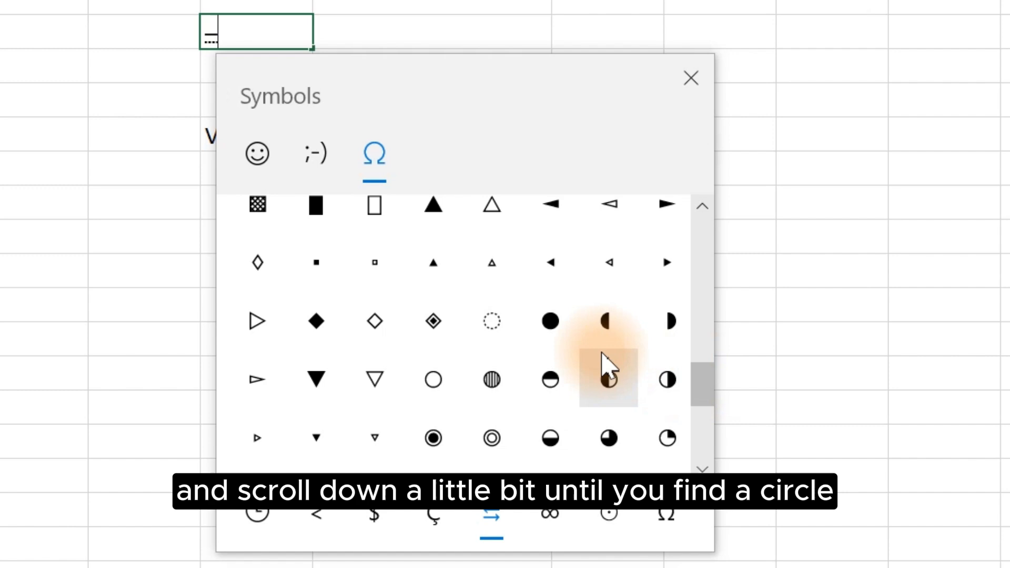
left_click(551, 330)
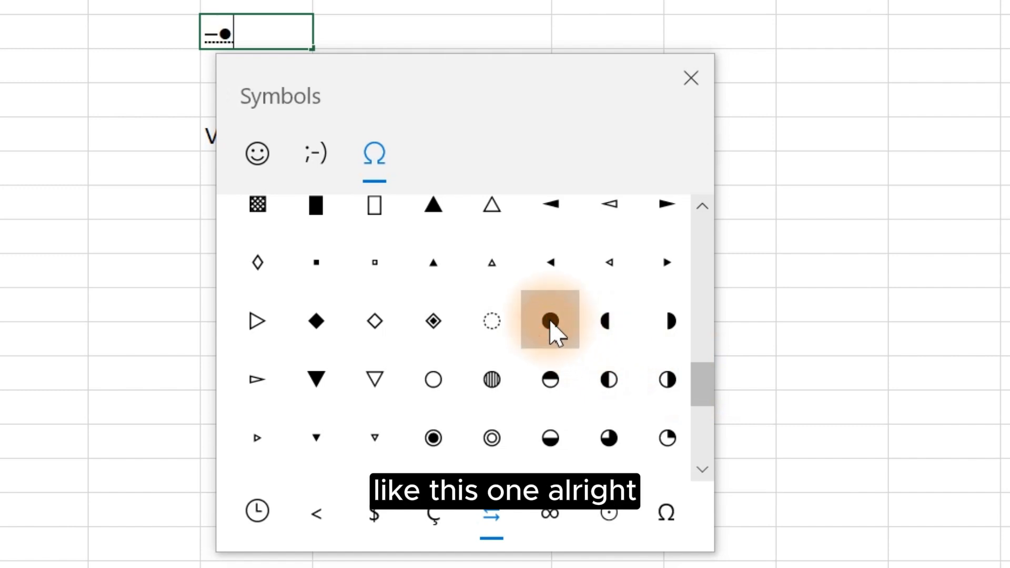
left_click(691, 78)
Step: Cut the circle out of the dash cell and paste it into the cell above
left_click_drag(239, 36, 219, 32)
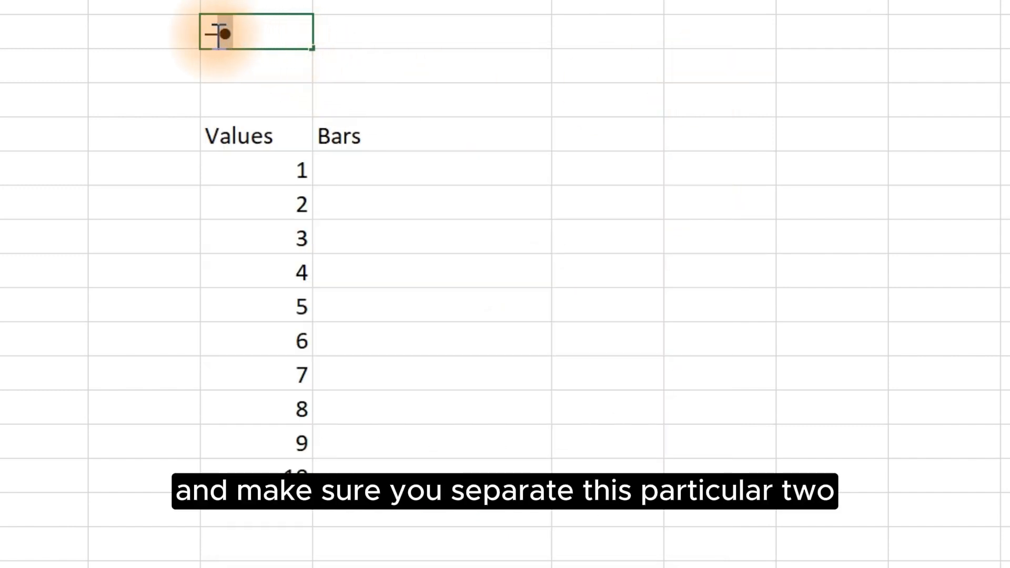
key("ctrl+x")
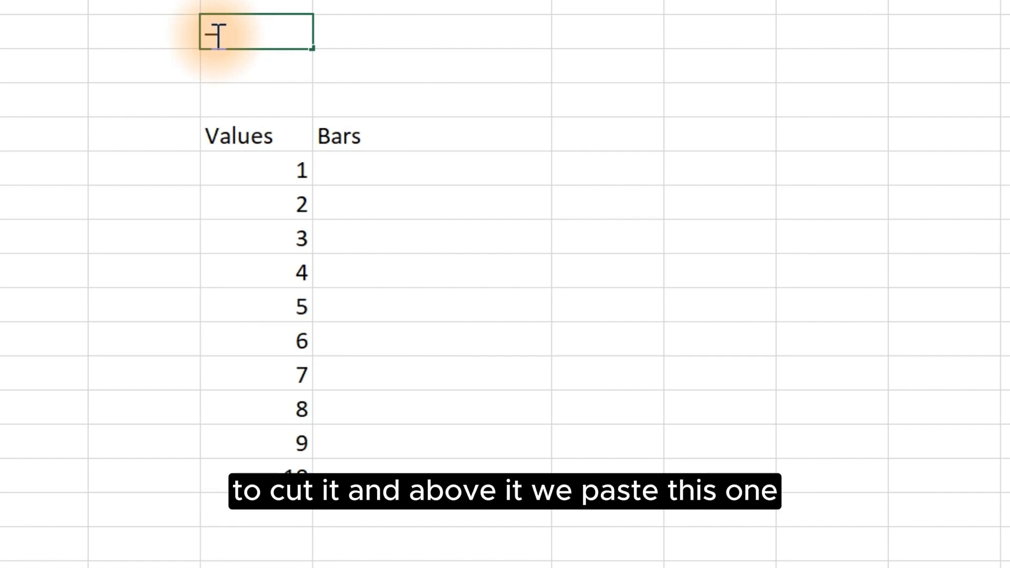
left_click(236, 5)
key("ctrl+v")
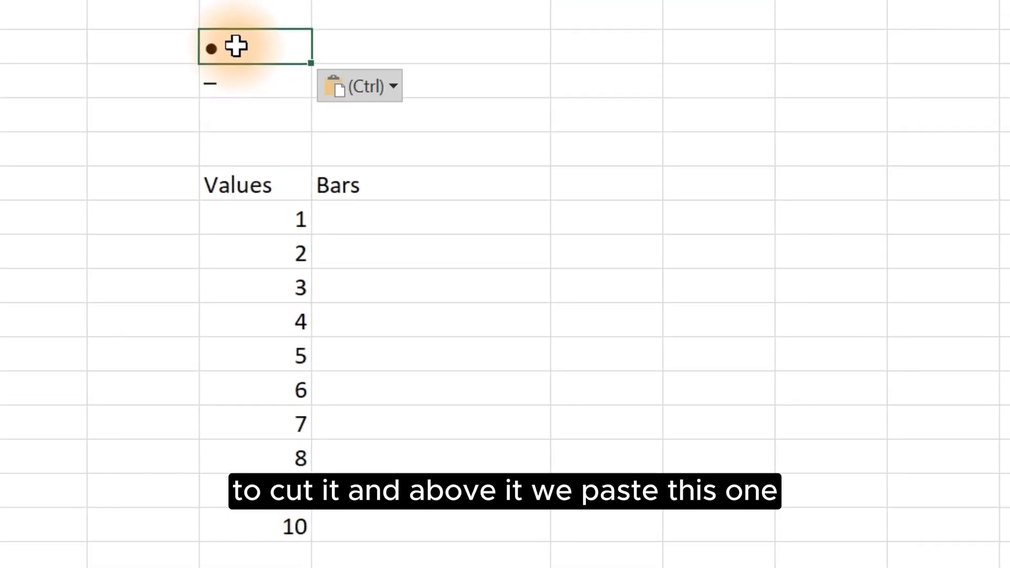
Step: Begin a REPT formula in the first cell under Bars
left_click(489, 254)
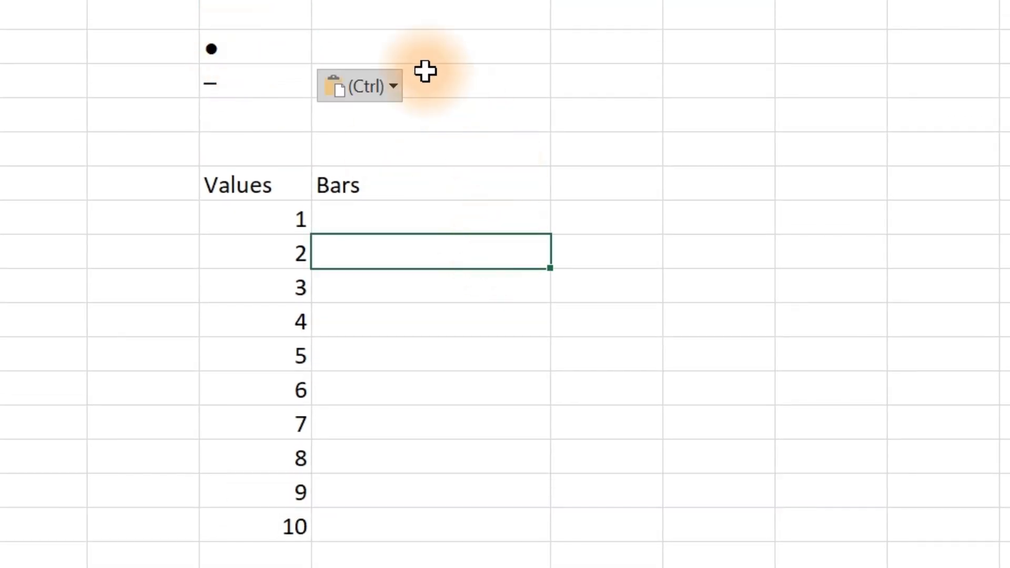
left_click(385, 220)
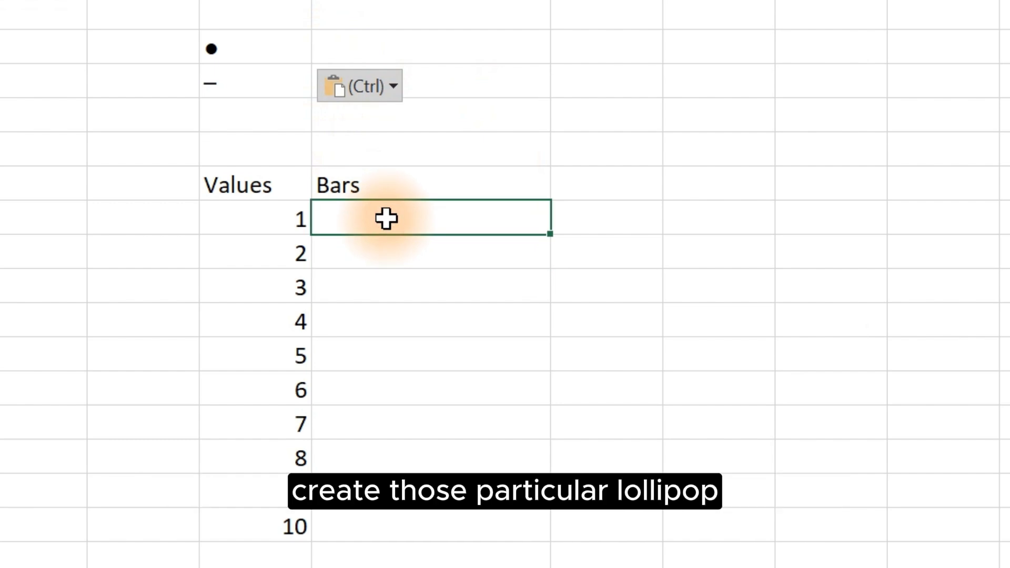
type("=")
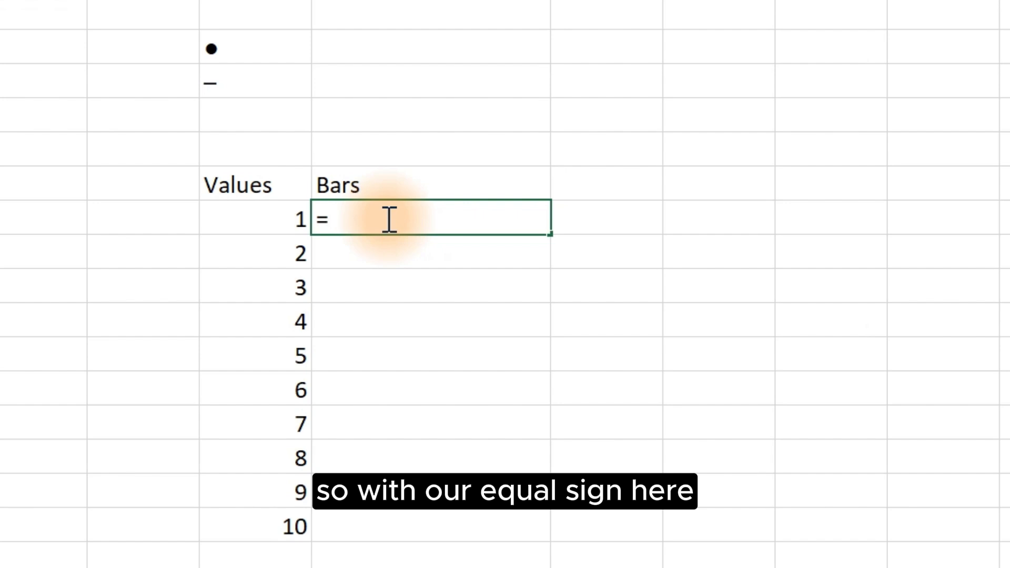
type("re")
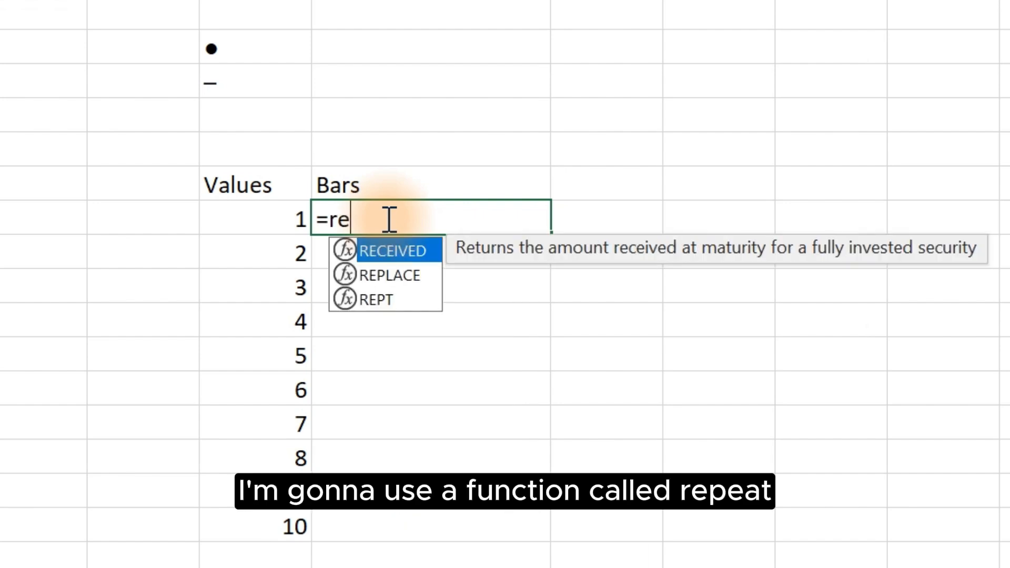
type("p")
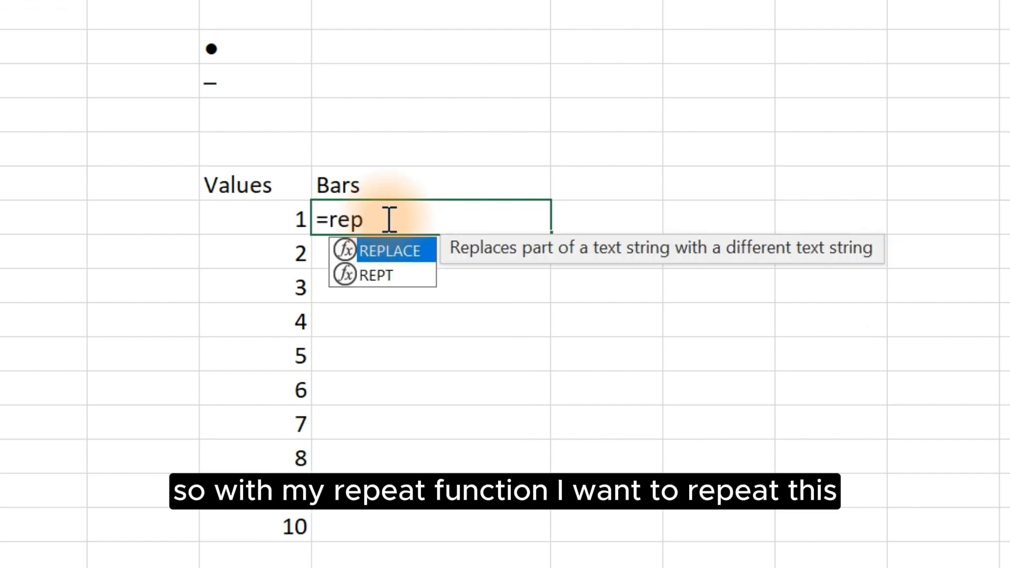
key("Down")
key("Tab")
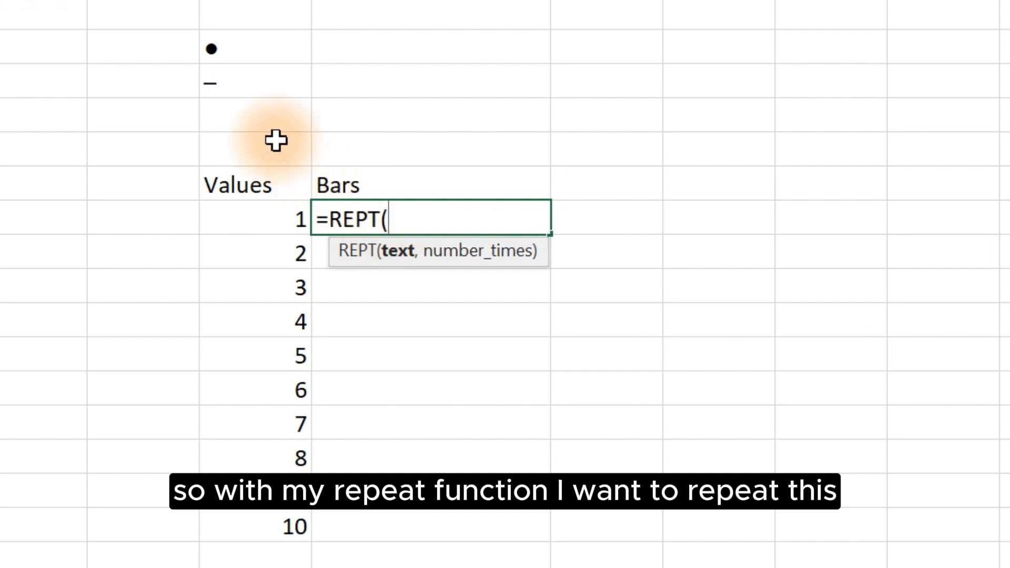
Step: Complete the Bars formula as =REPT($C$3,C7)&$C$2, locking the dash and circle cells, and enter it
left_click(247, 85)
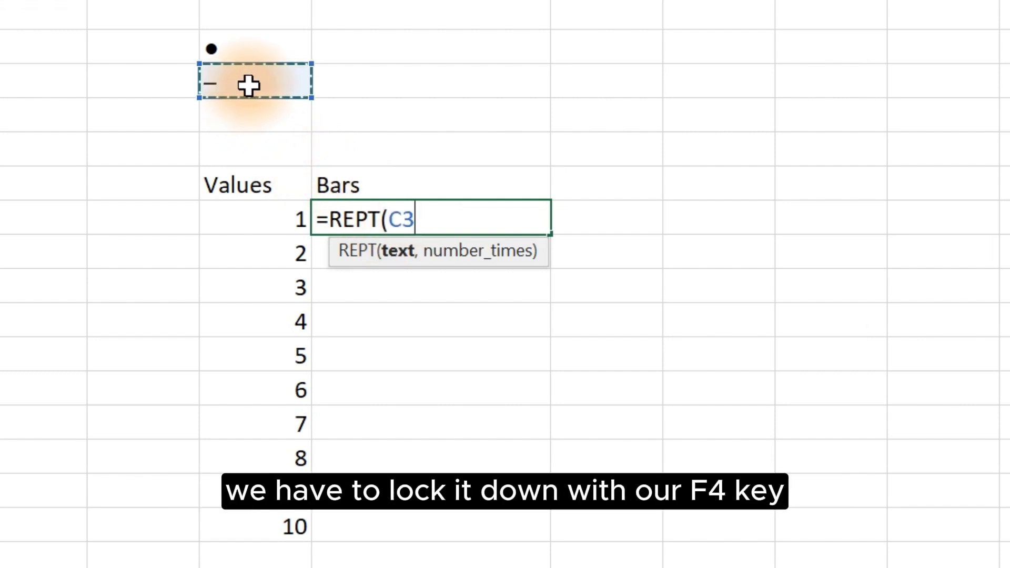
key("F4")
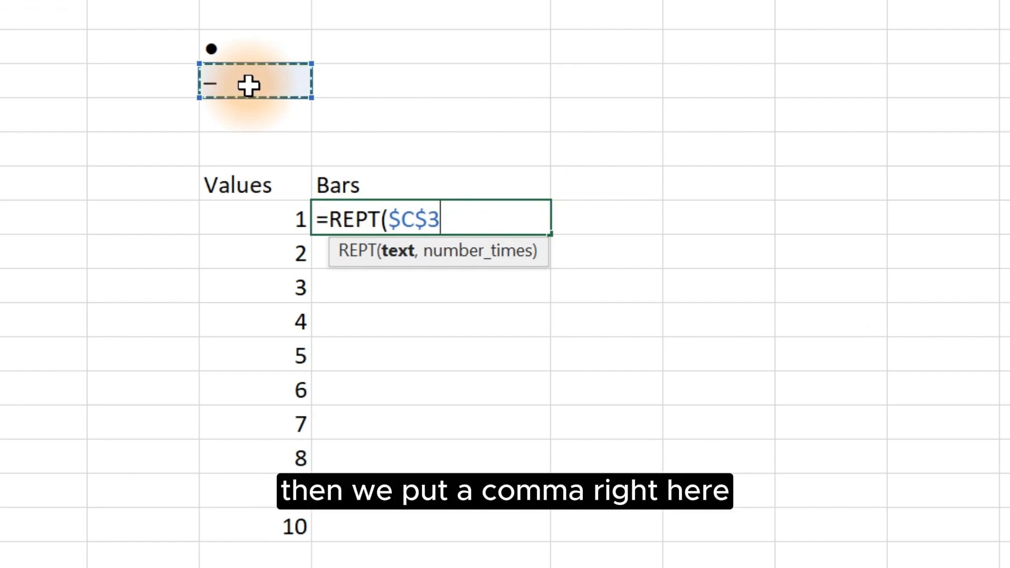
type(",")
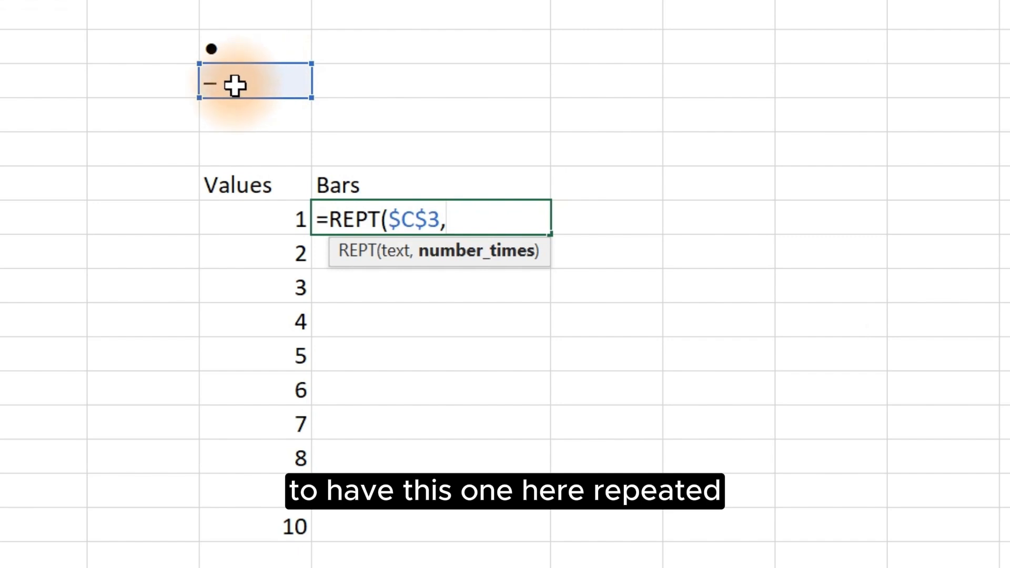
left_click(242, 223)
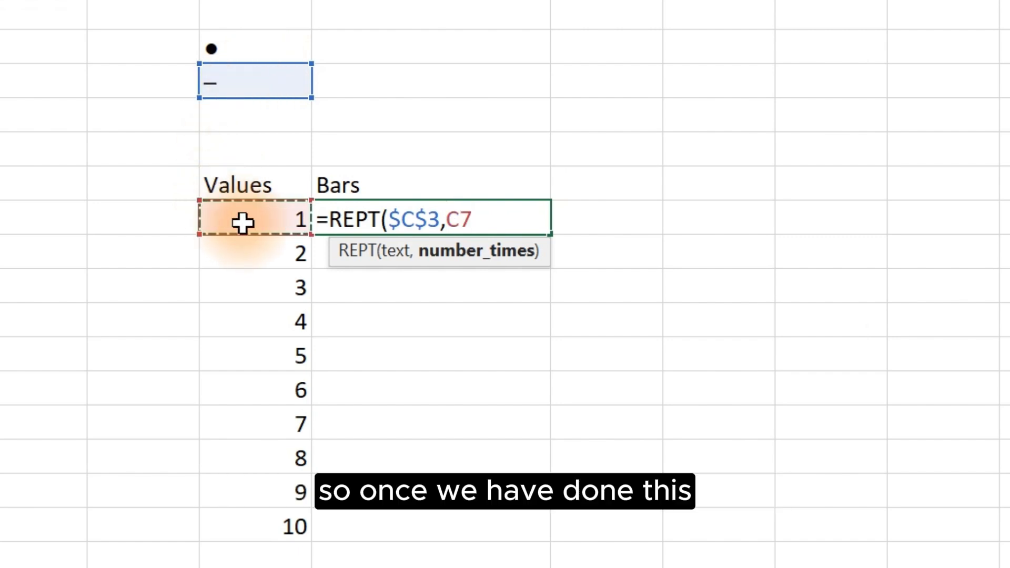
type(")")
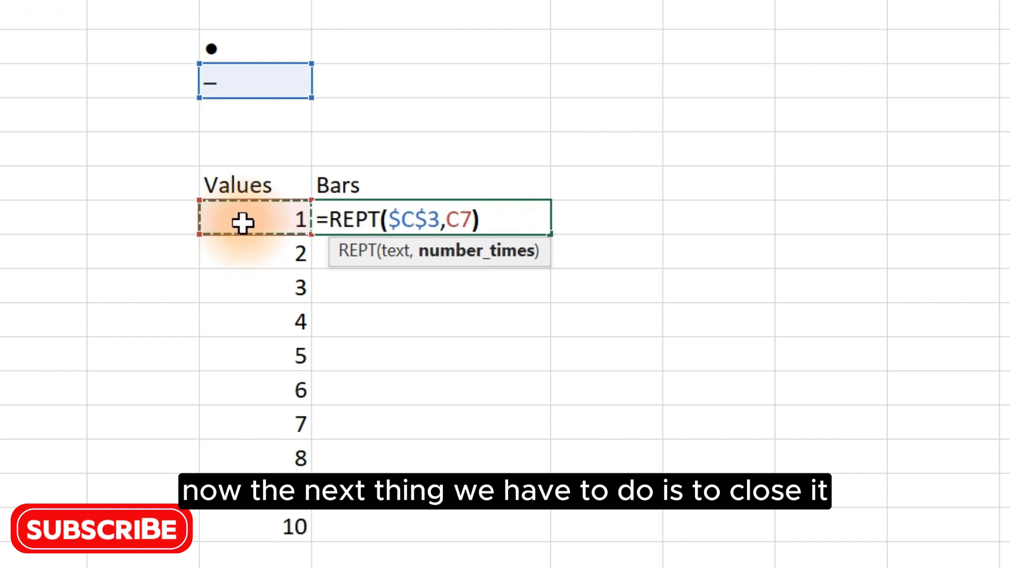
type("&")
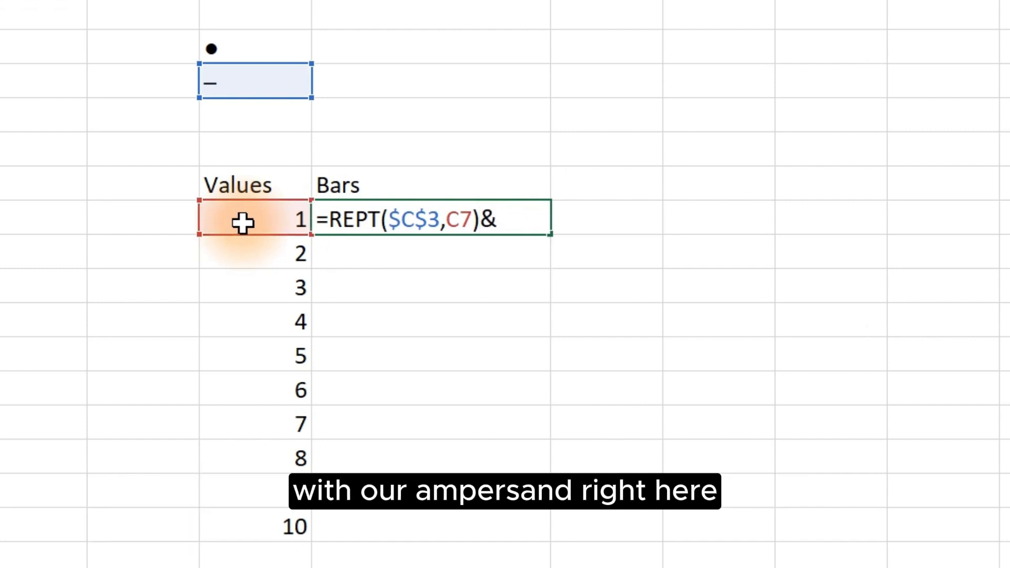
left_click(238, 52)
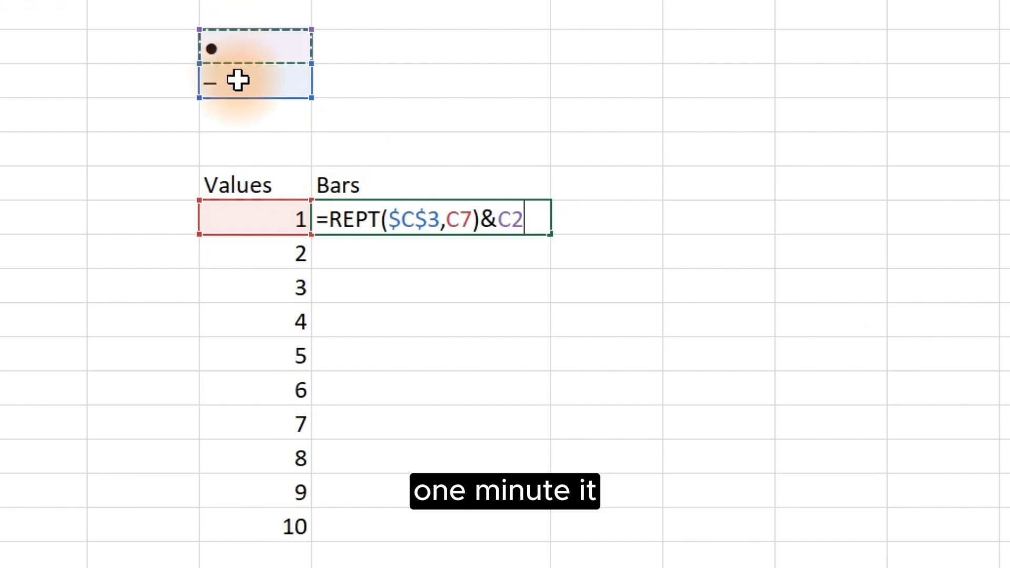
key("F4")
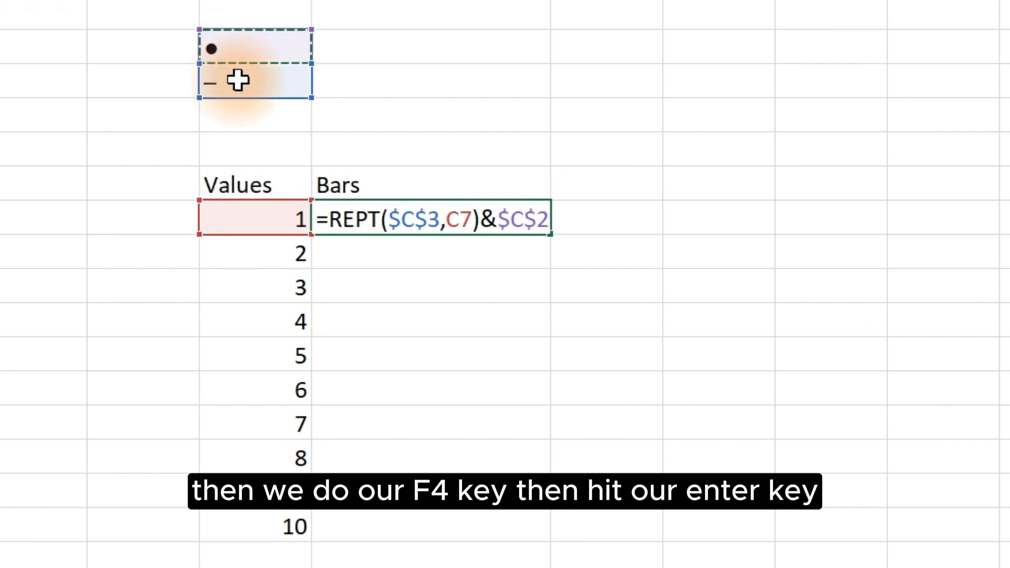
key("Return")
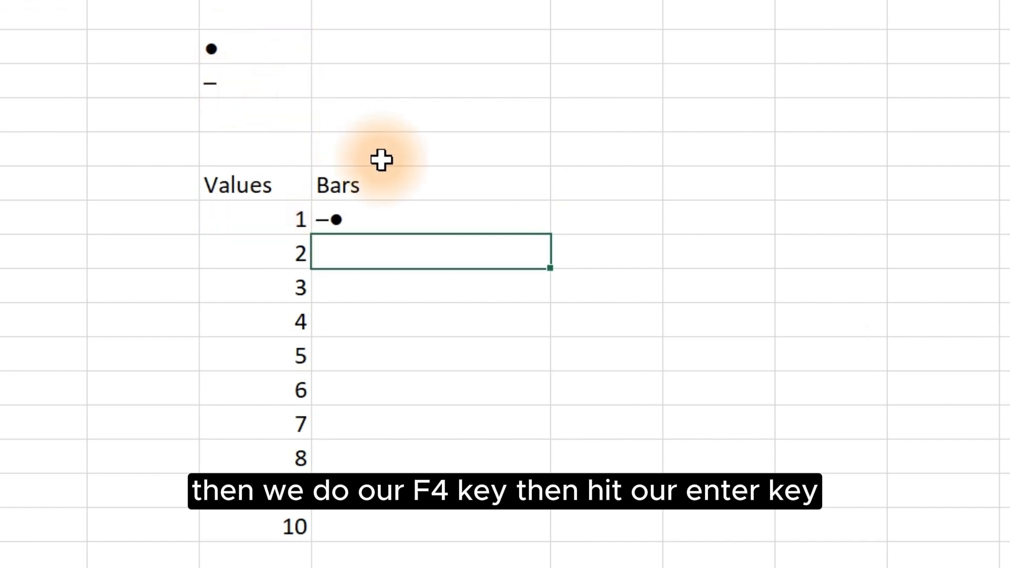
Step: Fill the lollipop formula down the Bars column for all values 1 to 10
left_click(459, 216)
double_click(549, 234)
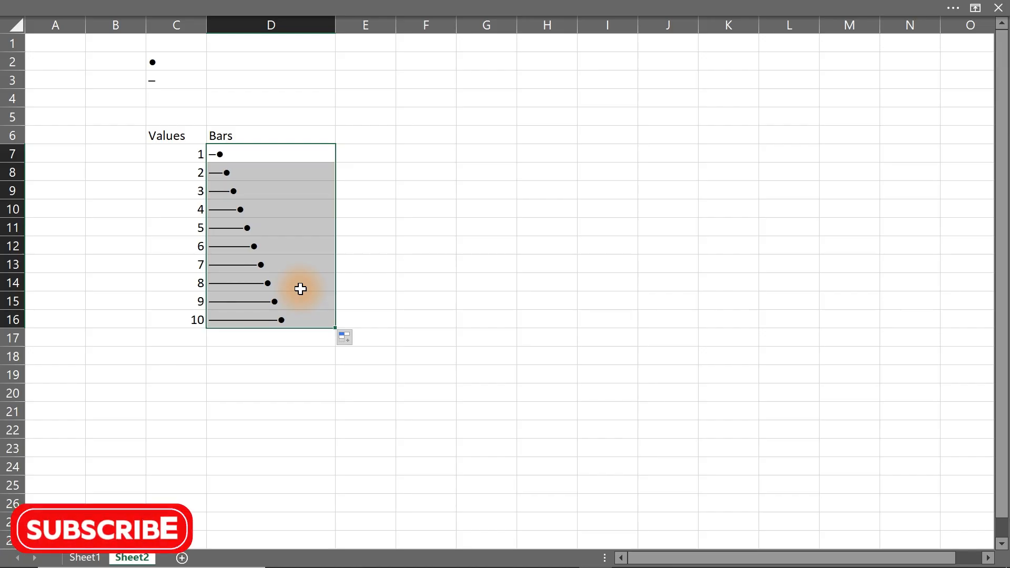
left_click(362, 246)
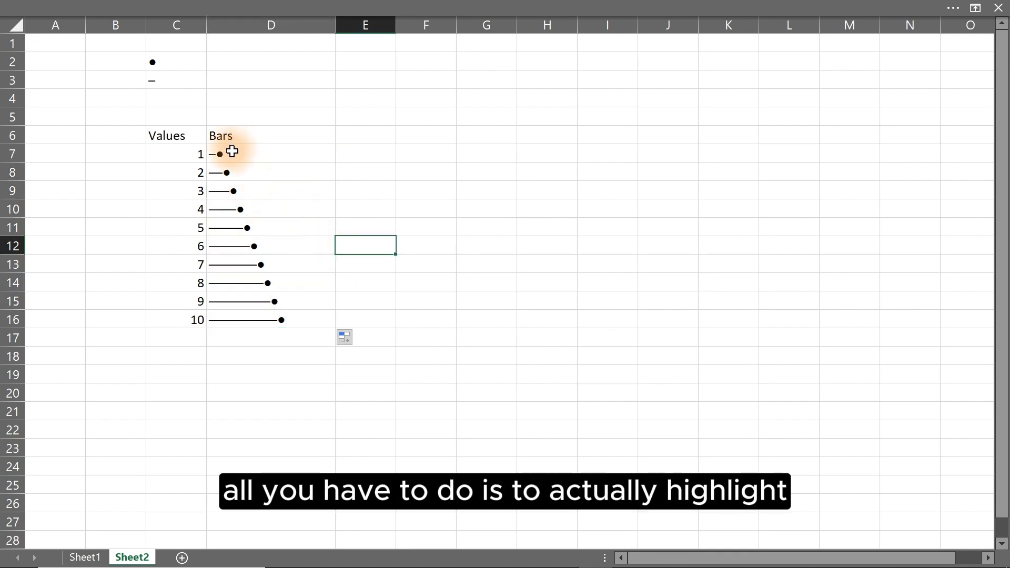
Step: Select the Bars cells and open the conditional formatting rules manager
left_click_drag(232, 151, 241, 313)
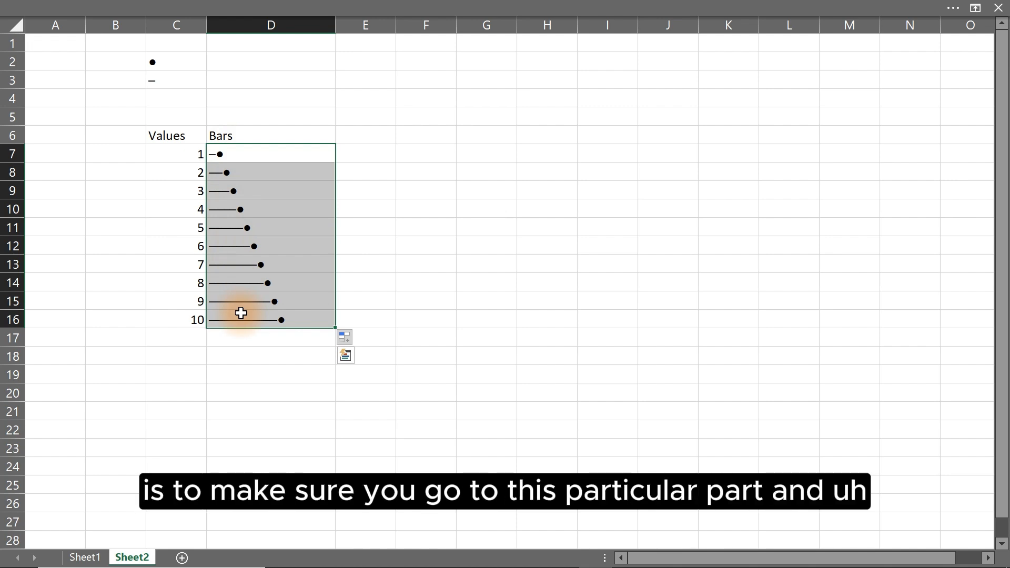
left_click(283, 7)
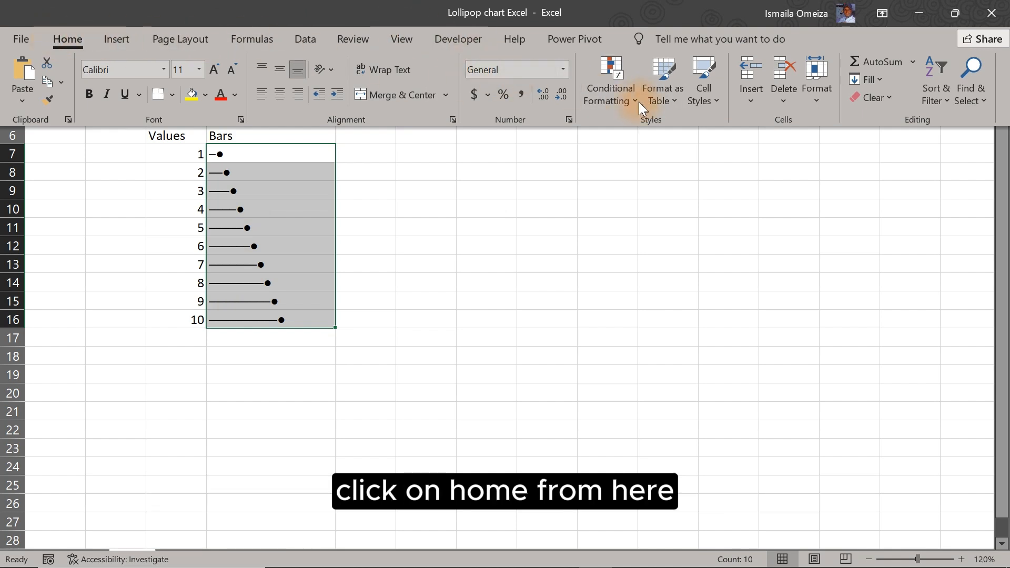
left_click(623, 105)
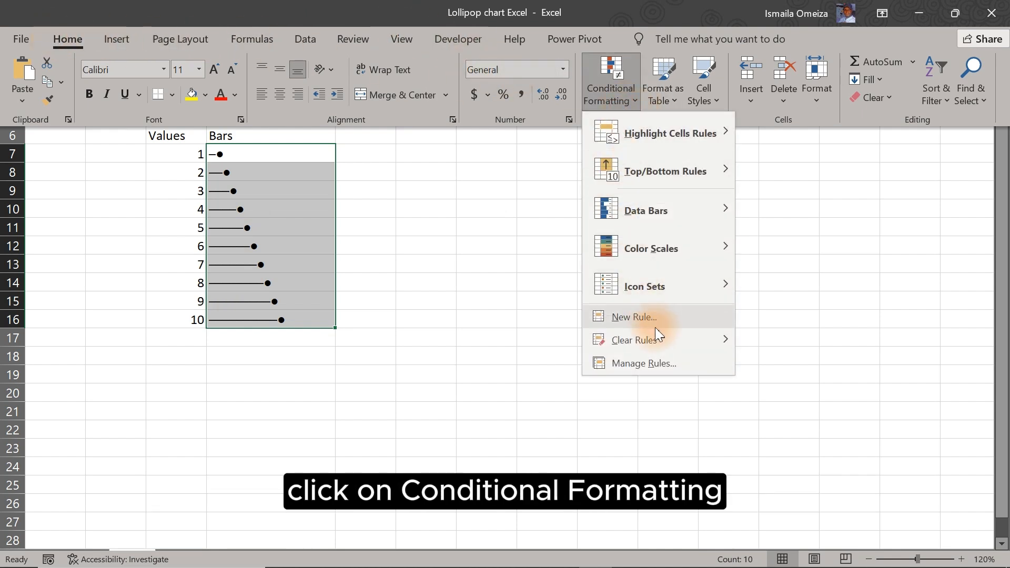
left_click(633, 363)
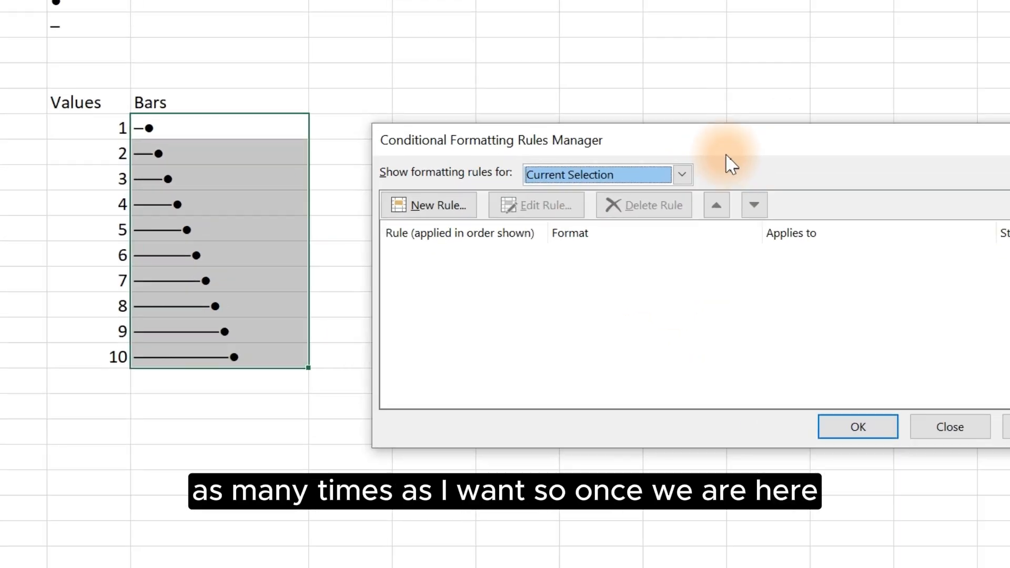
Step: Create a new formula-based rule with the condition =$C7<5, referencing the first value with only the column locked
left_click(271, 304)
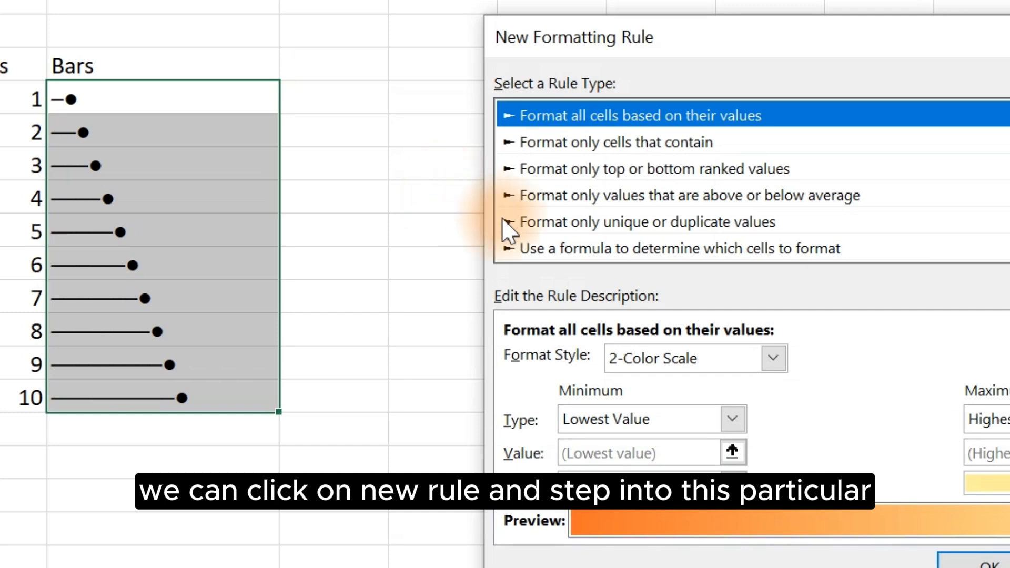
left_click(560, 247)
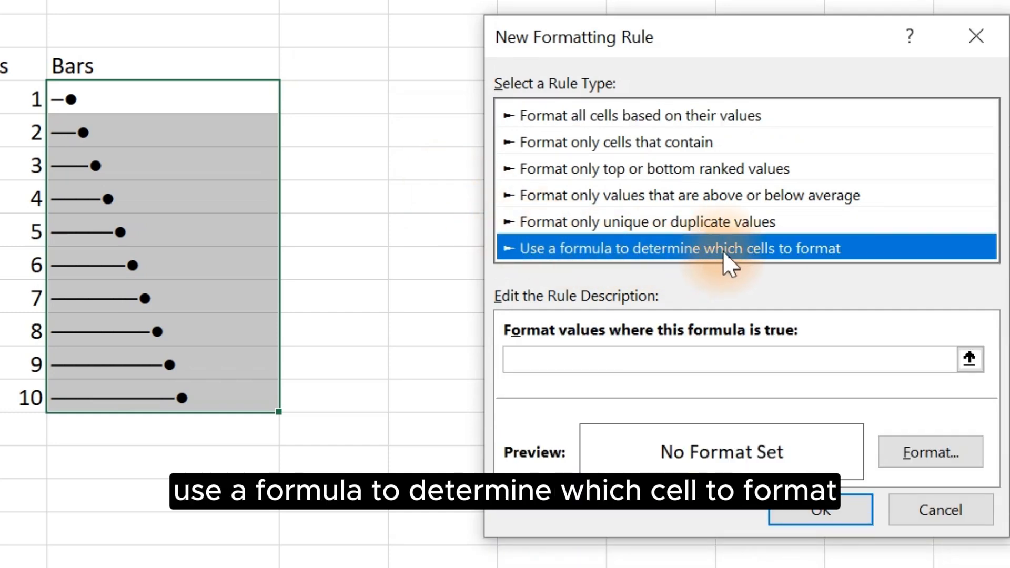
left_click(570, 361)
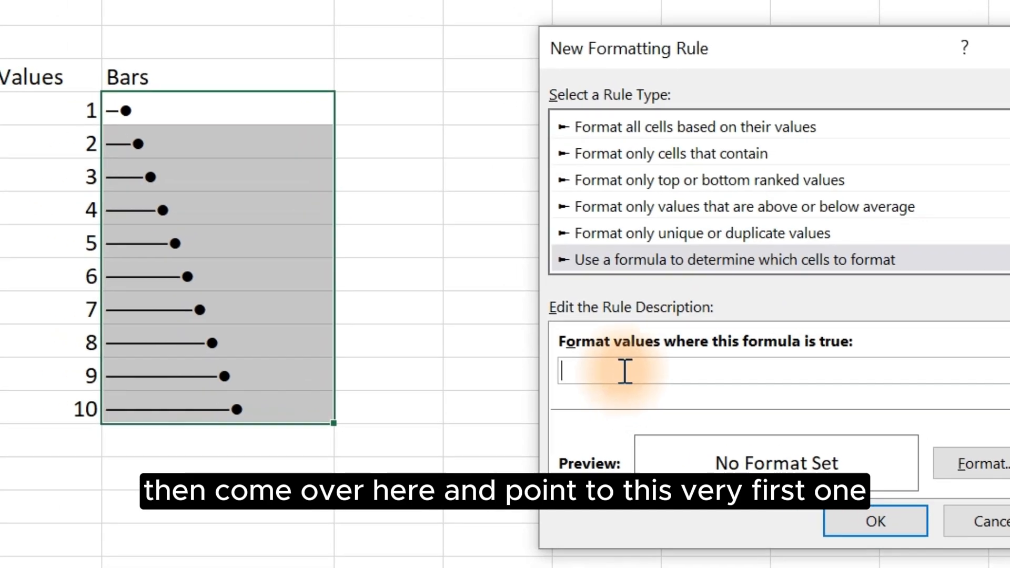
left_click(35, 108)
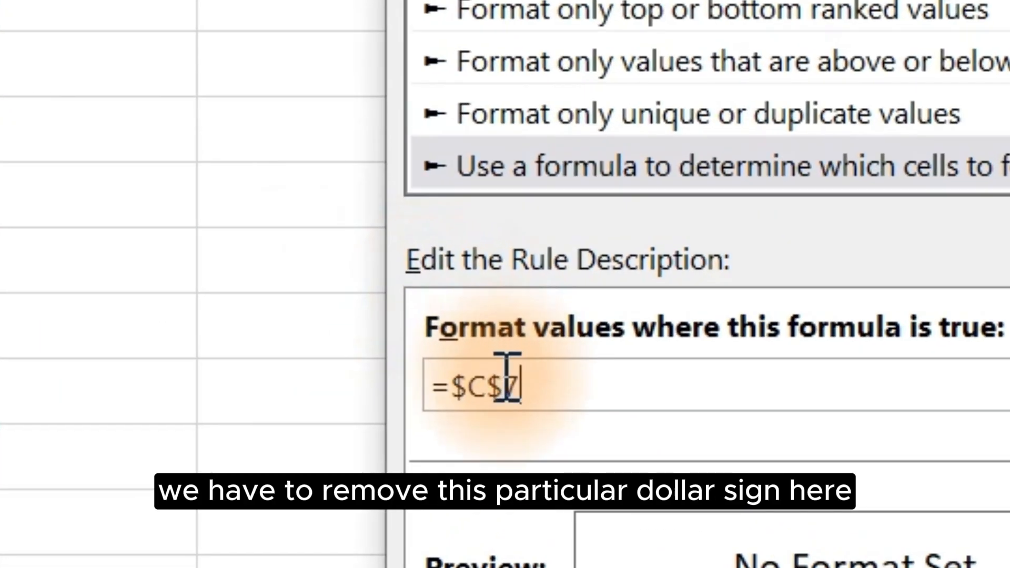
left_click(502, 377)
key("BackSpace")
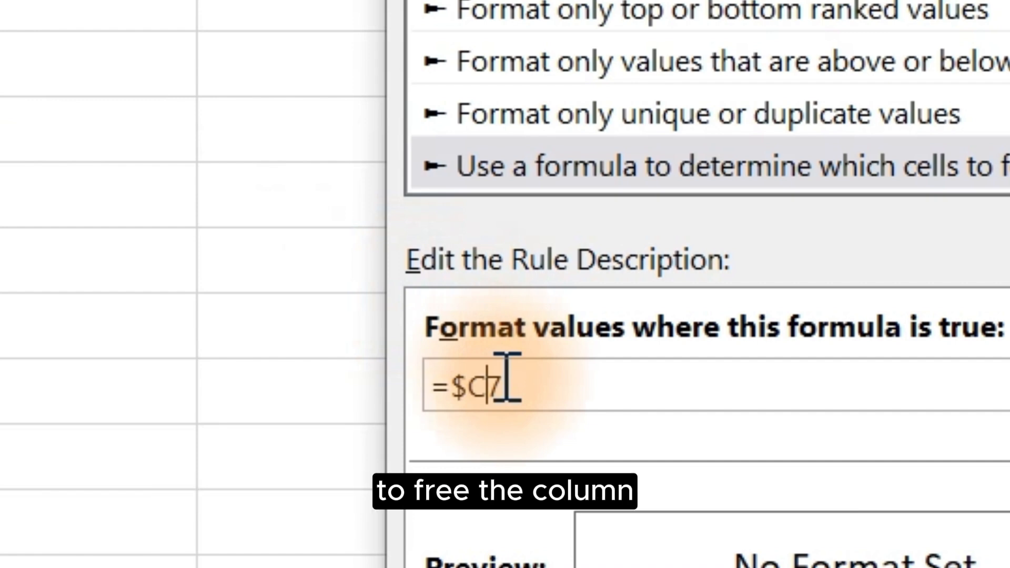
left_click(548, 383)
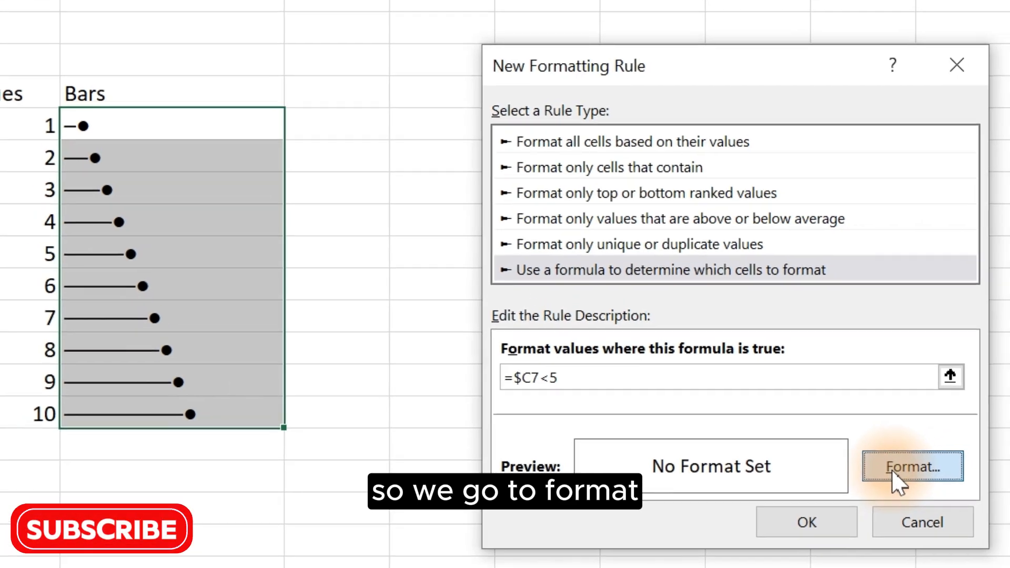
Step: Set the rule's font colour to red and confirm the new rule
left_click(907, 456)
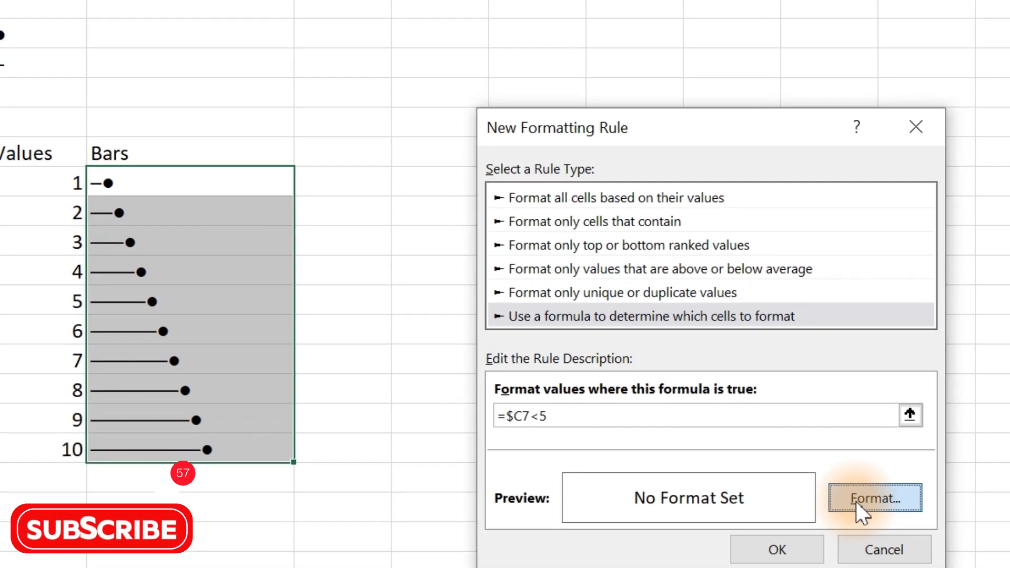
left_click(856, 500)
left_click(589, 39)
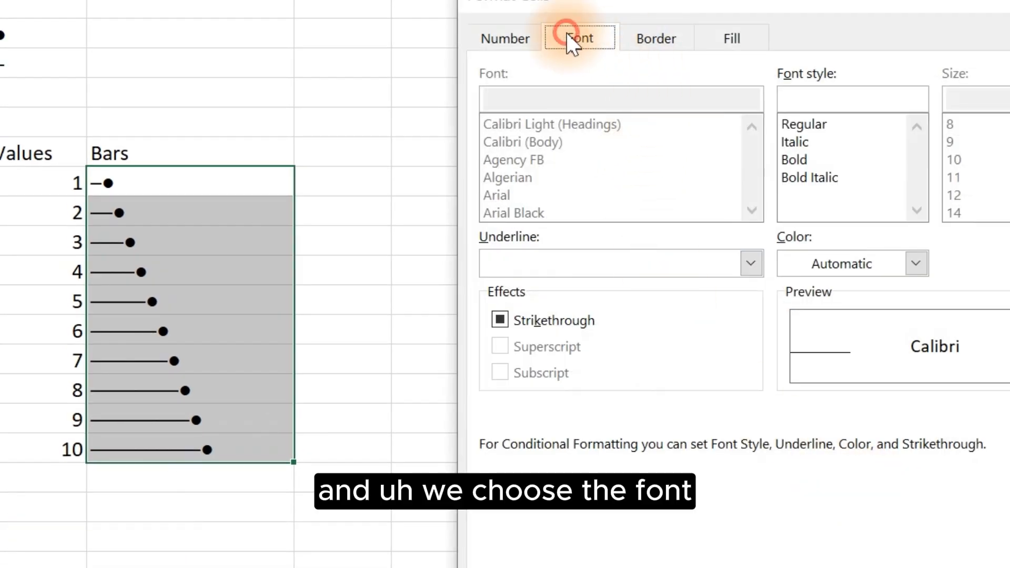
left_click(866, 263)
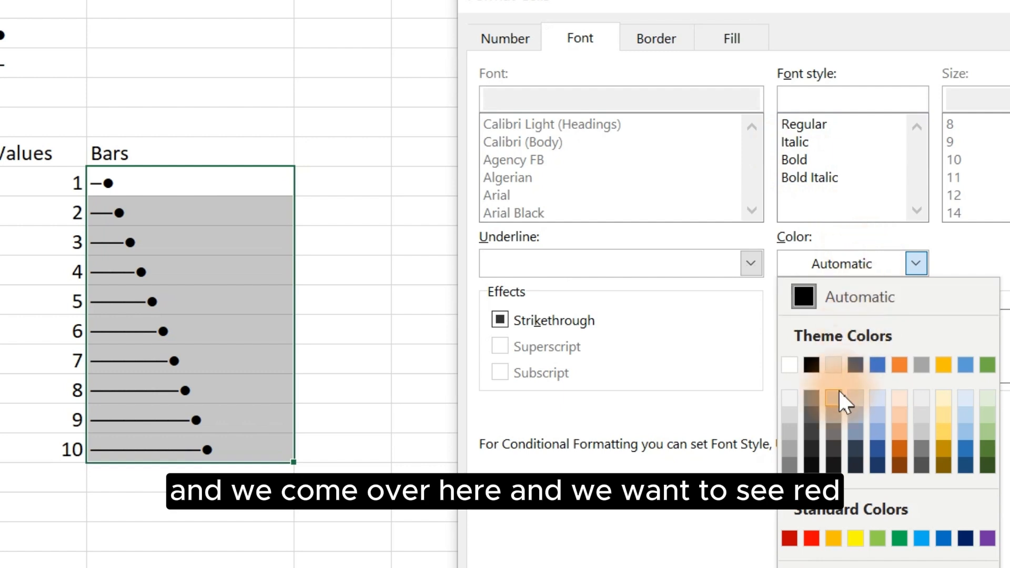
left_click(788, 537)
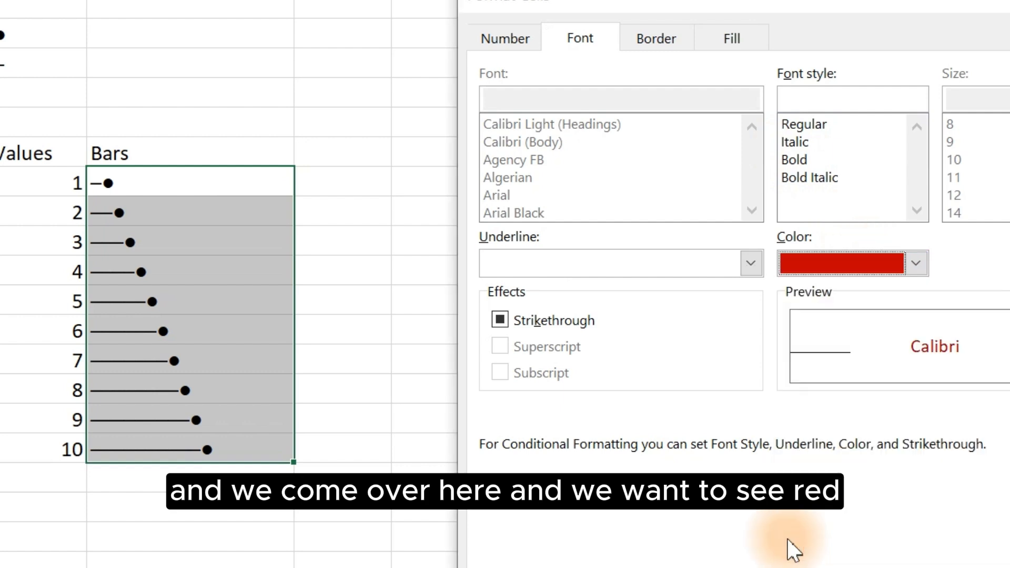
left_click(1001, 560)
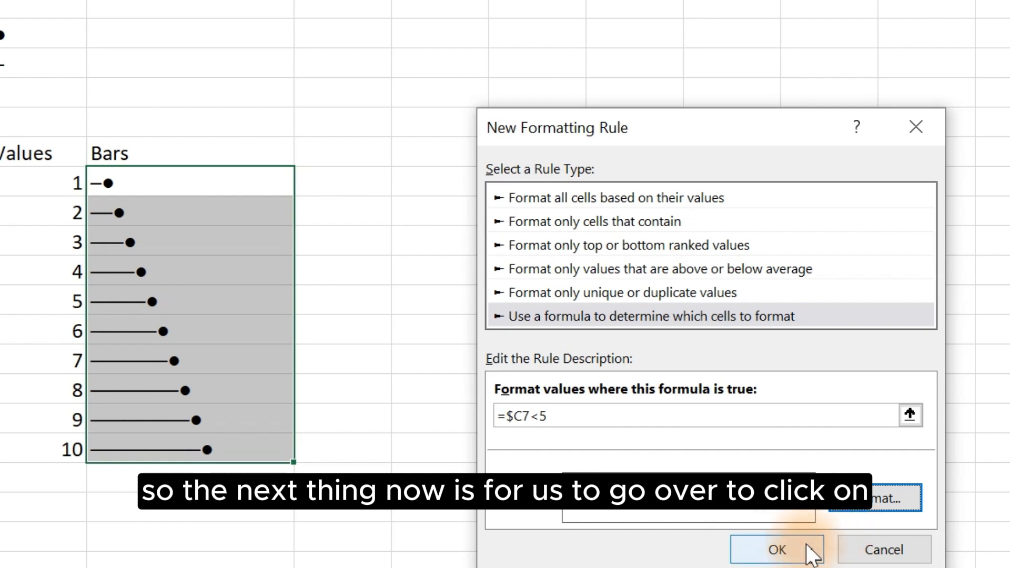
left_click(777, 549)
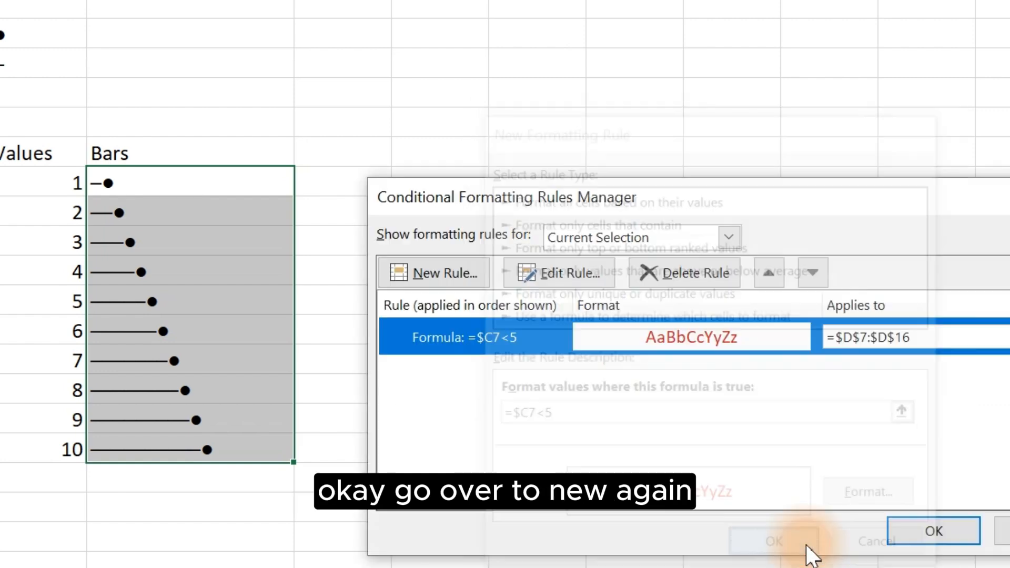
Step: Add a second formula-based rule with the condition =$C7>5
left_click(434, 265)
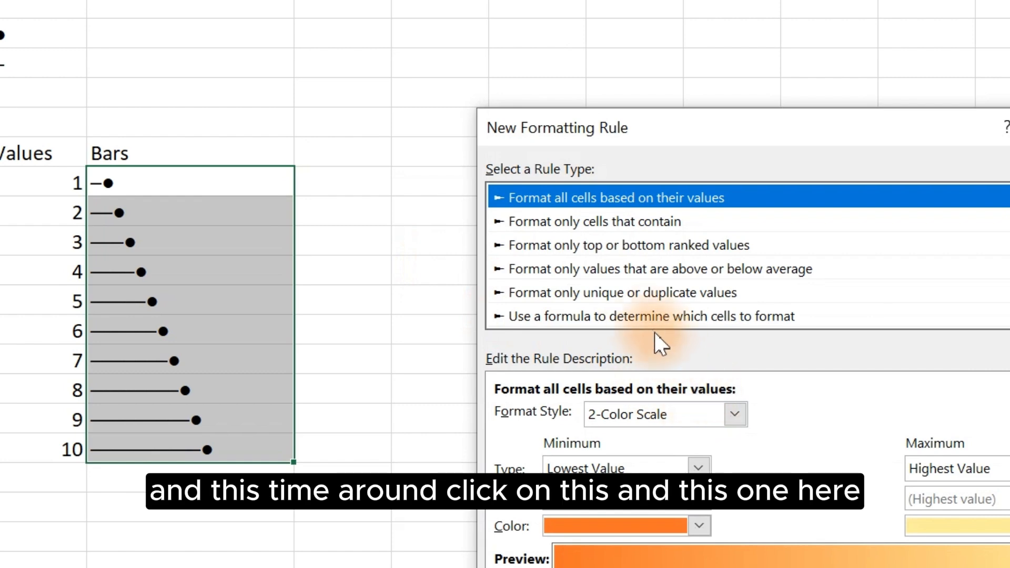
left_click(641, 315)
left_click(595, 416)
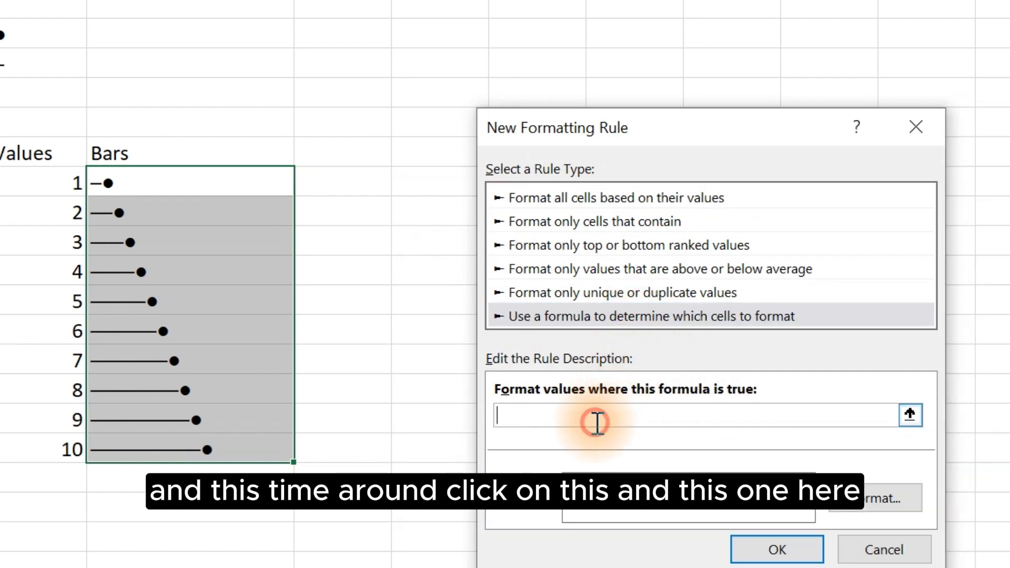
left_click(15, 179)
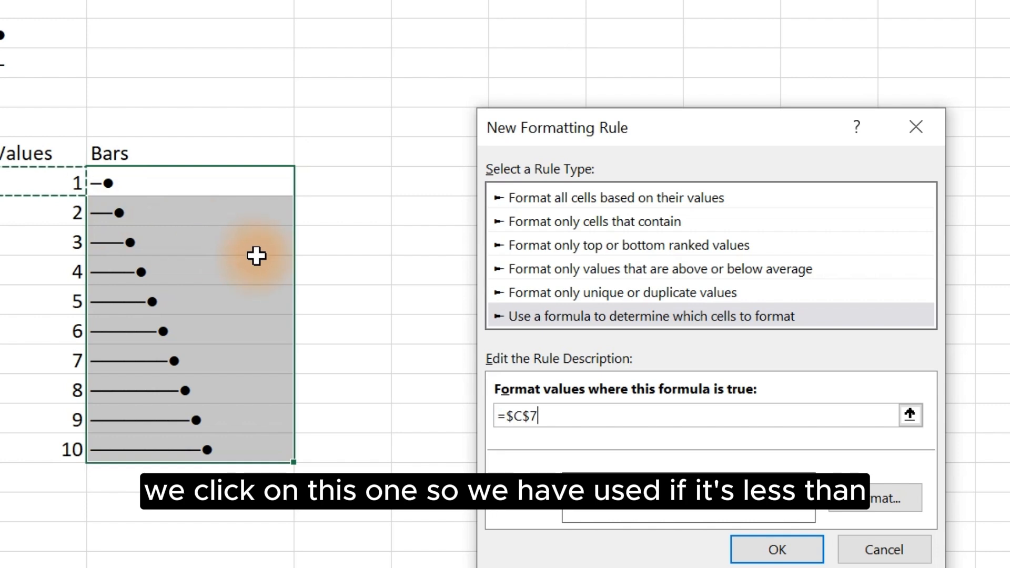
left_click(528, 416)
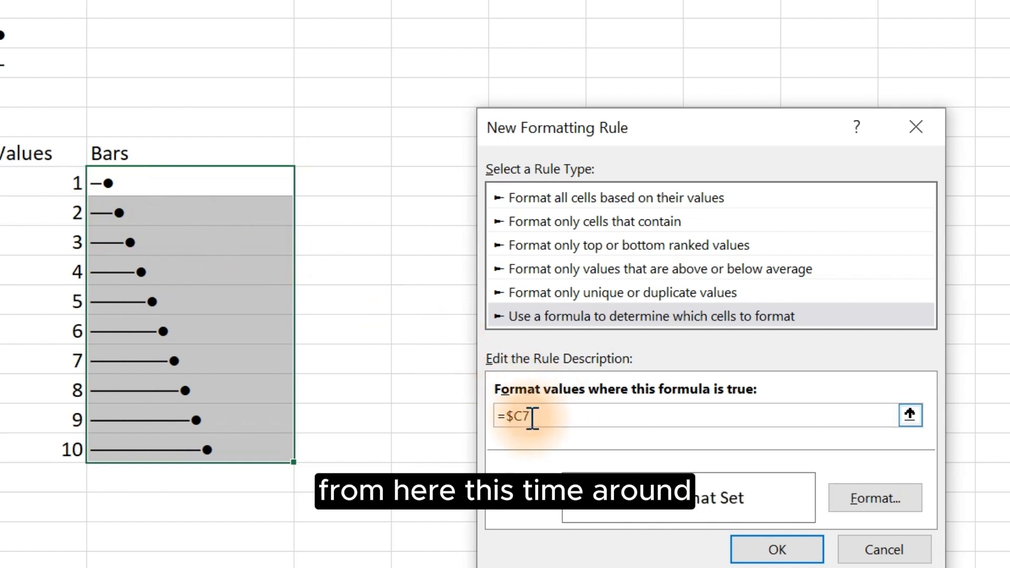
left_click(536, 418)
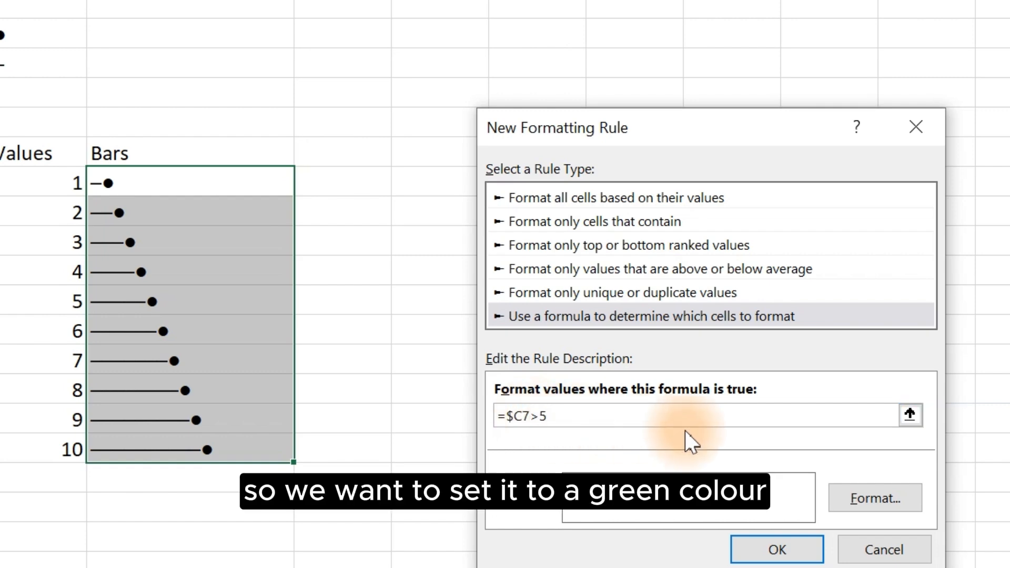
Step: Set the second rule's font colour to green, then confirm the rule and close the rules manager
left_click(860, 487)
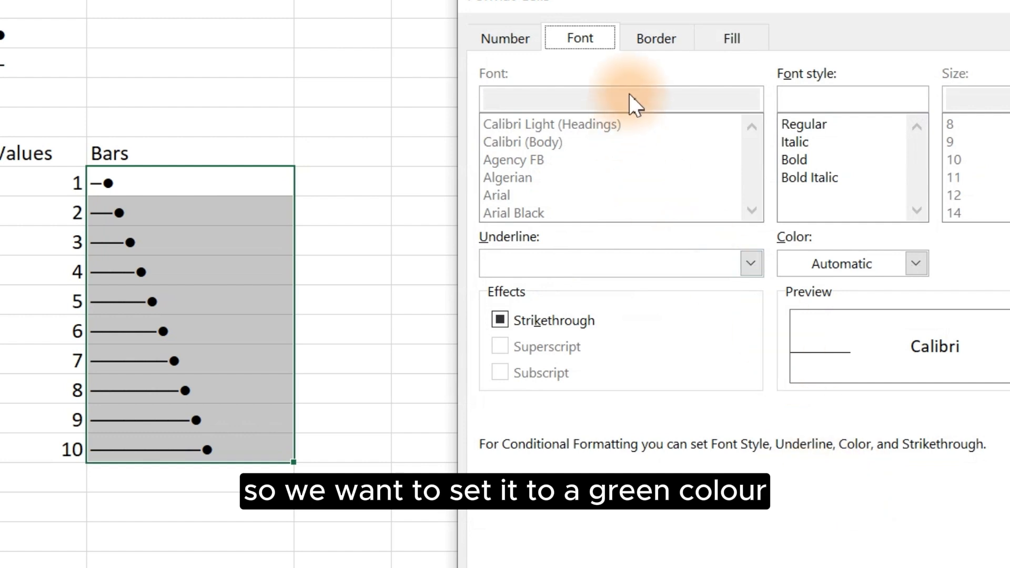
left_click(865, 260)
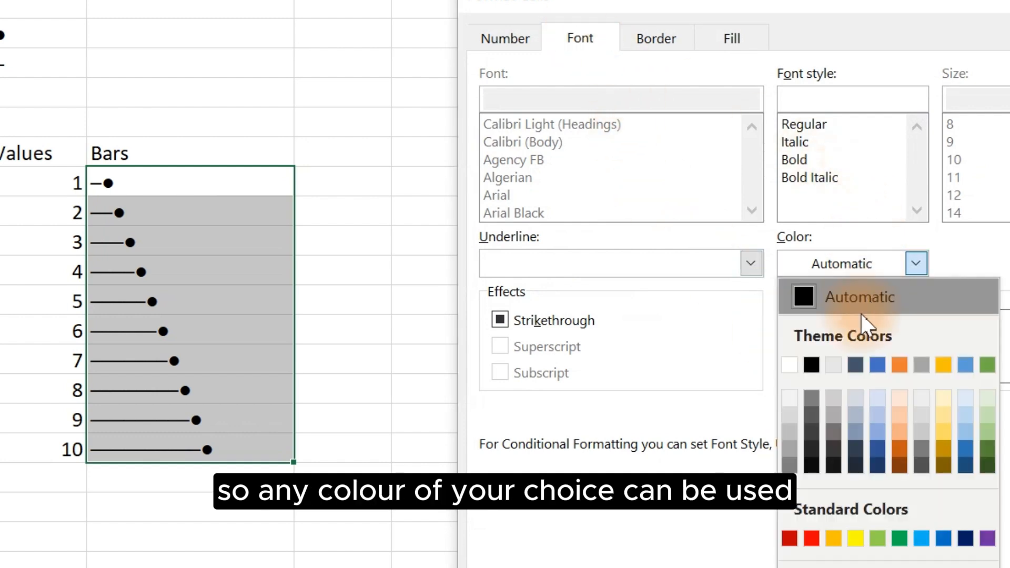
left_click(899, 538)
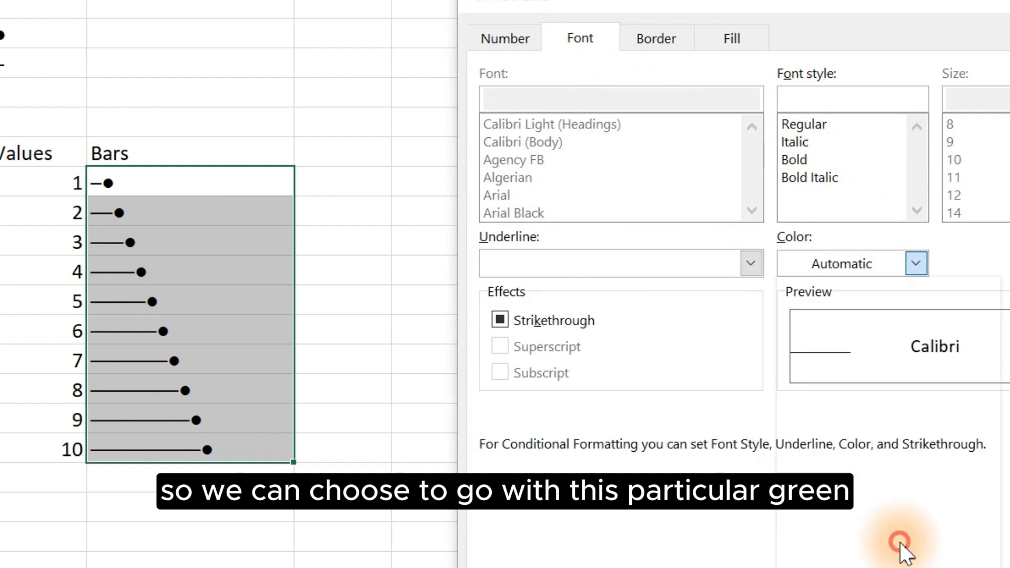
key("Return")
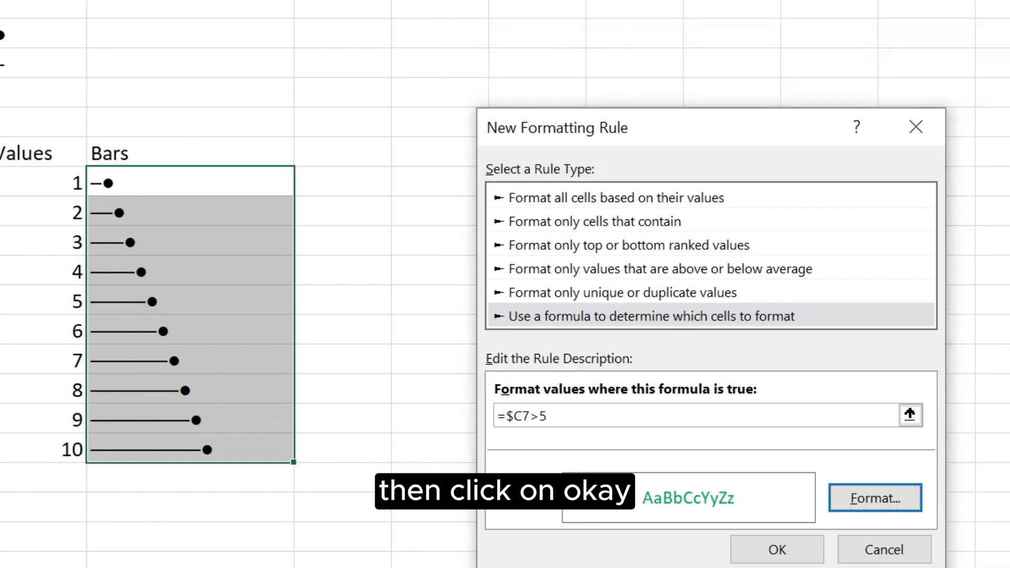
left_click(769, 539)
left_click(916, 539)
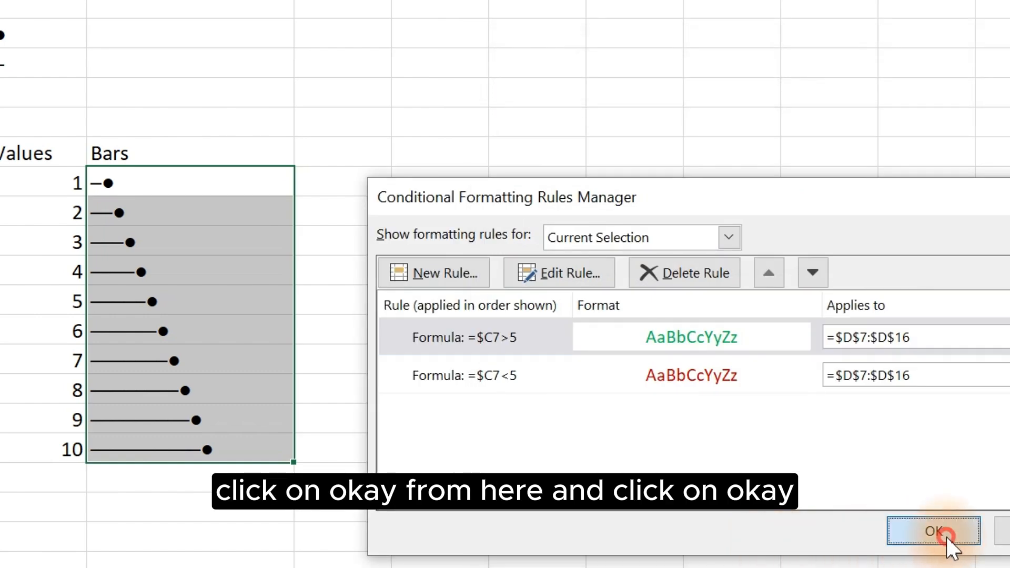
left_click(452, 377)
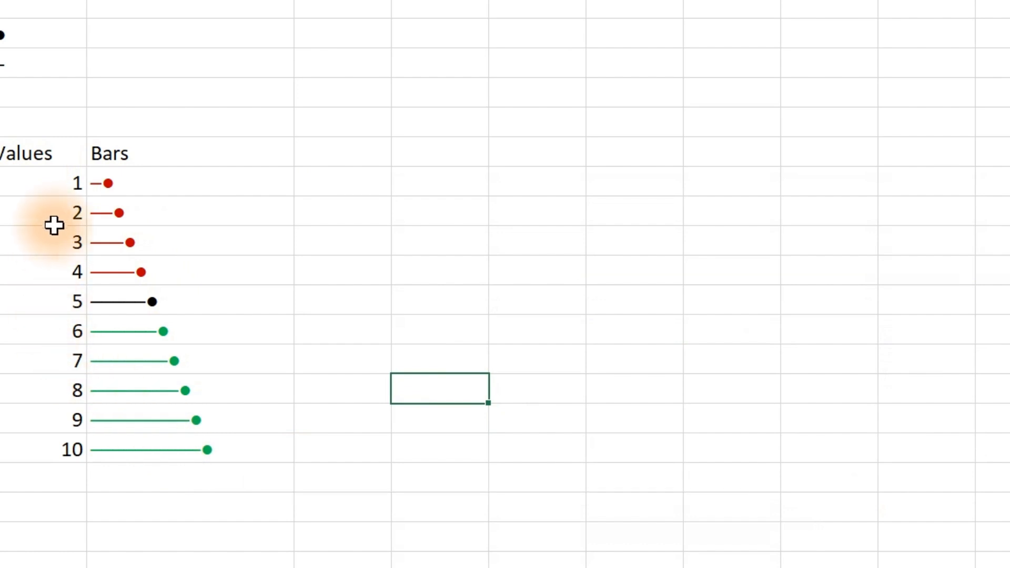
Step: Clear the numbers in the Values column
left_click(48, 187)
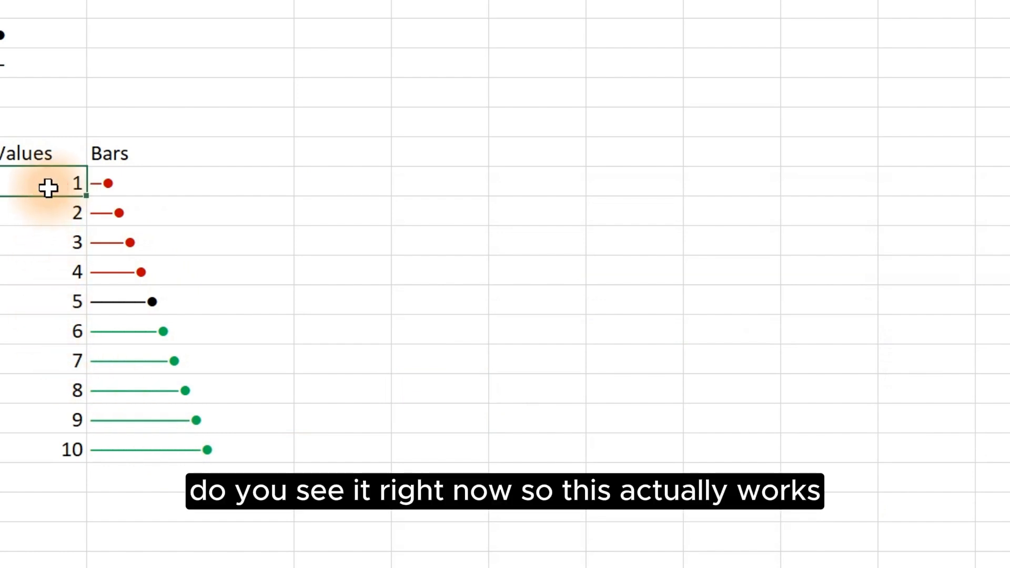
left_click_drag(45, 184, 59, 443)
key("Delete")
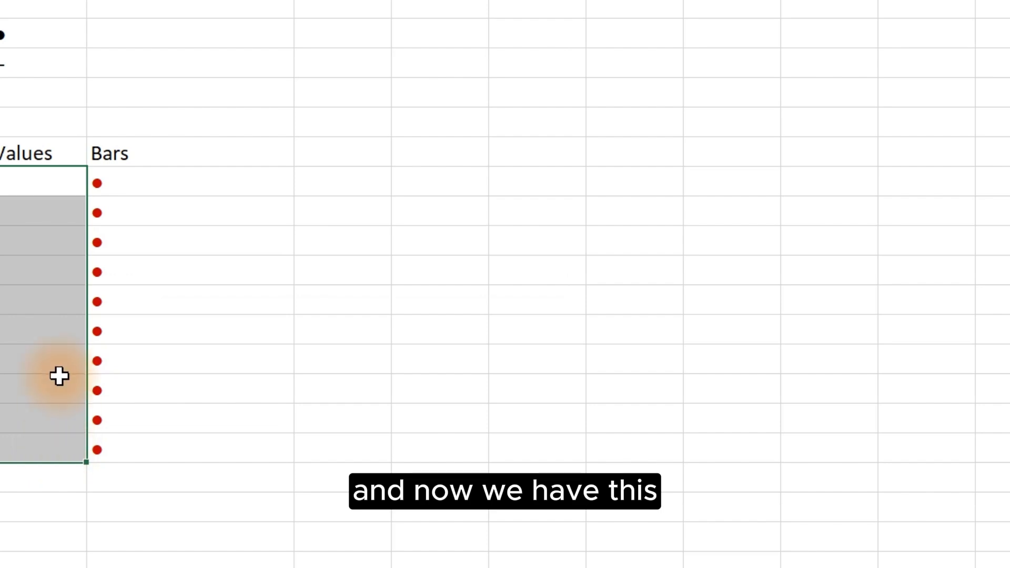
Step: Re-enter the numbers 1 through 10 down the Values column
left_click(32, 185)
type("1")
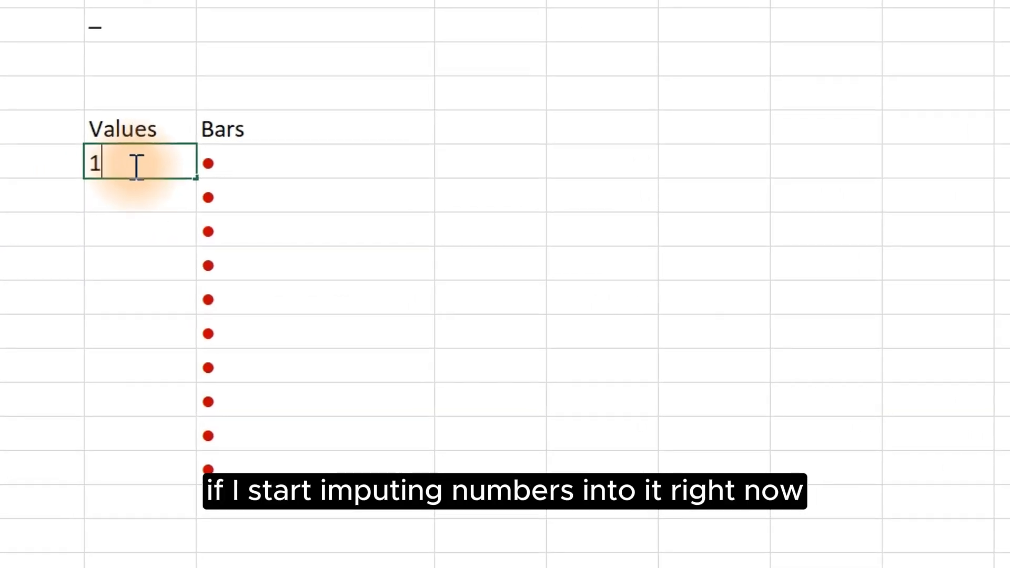
key("Return")
type("2")
key("Return")
type("3")
key("Return")
type("4")
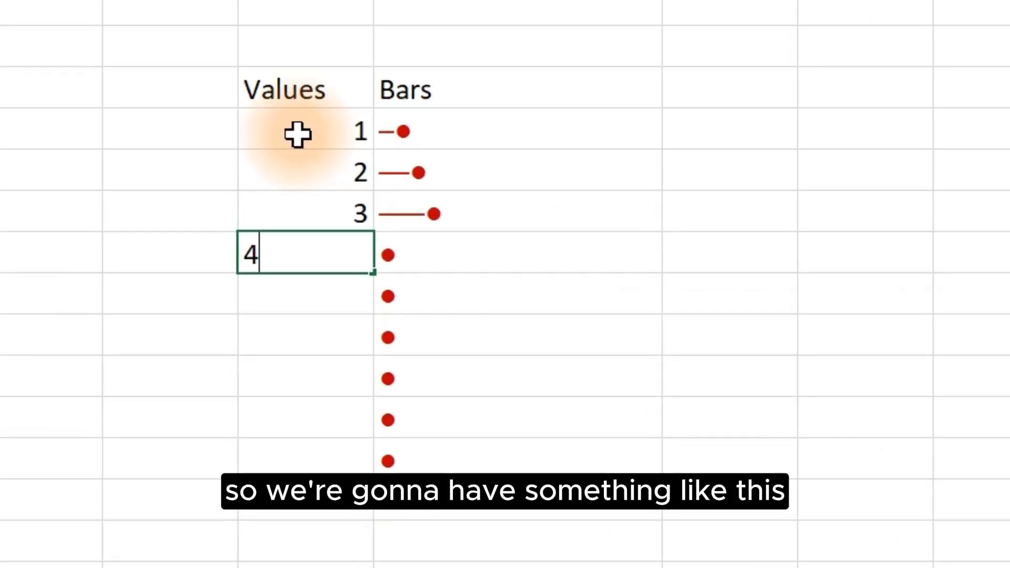
key("Return")
type("5")
key("Return")
type("6")
key("Return")
type("7")
key("Return")
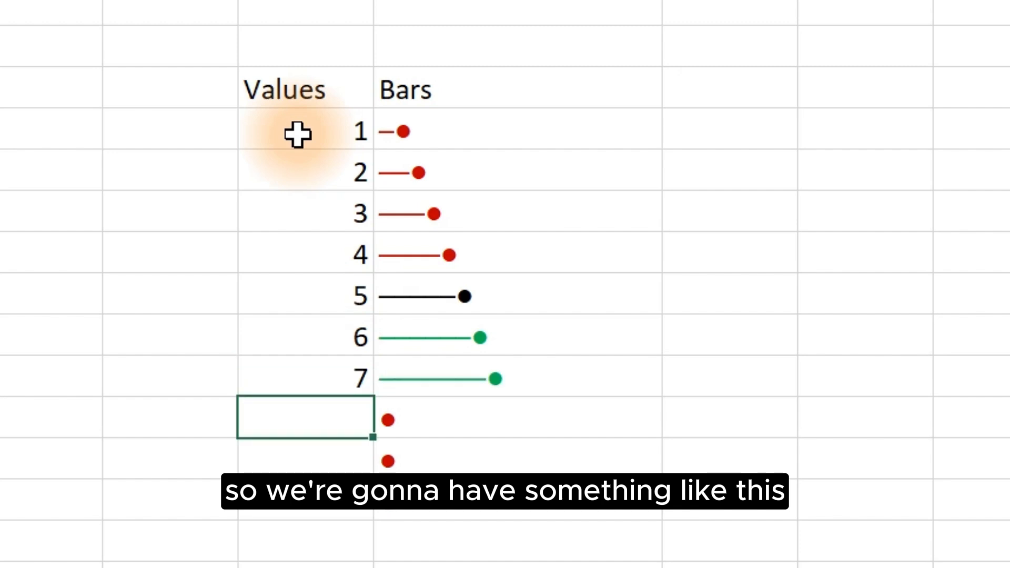
type("8")
key("Return")
type("9")
key("Return")
type("0")
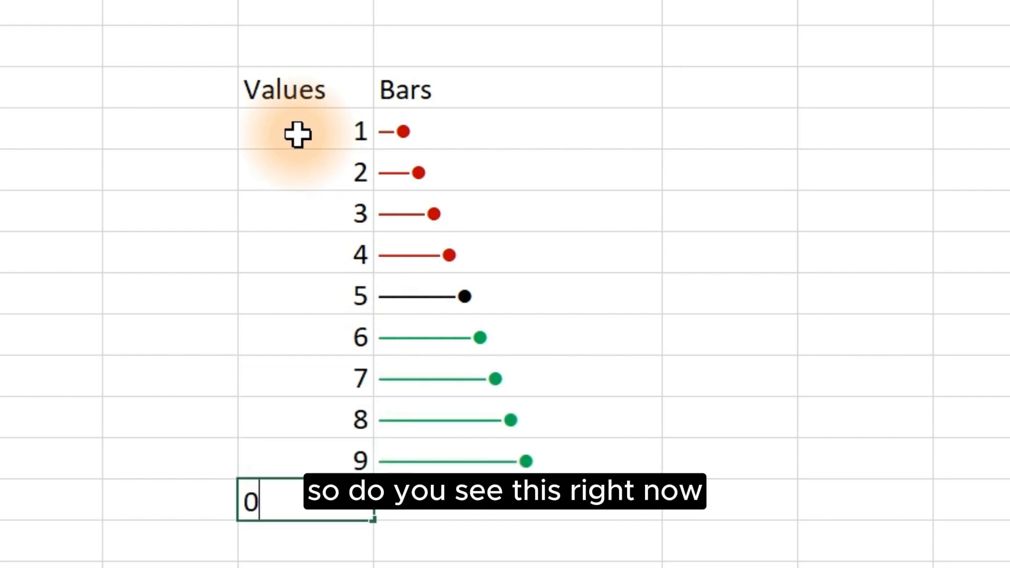
key("Return")
key("Up")
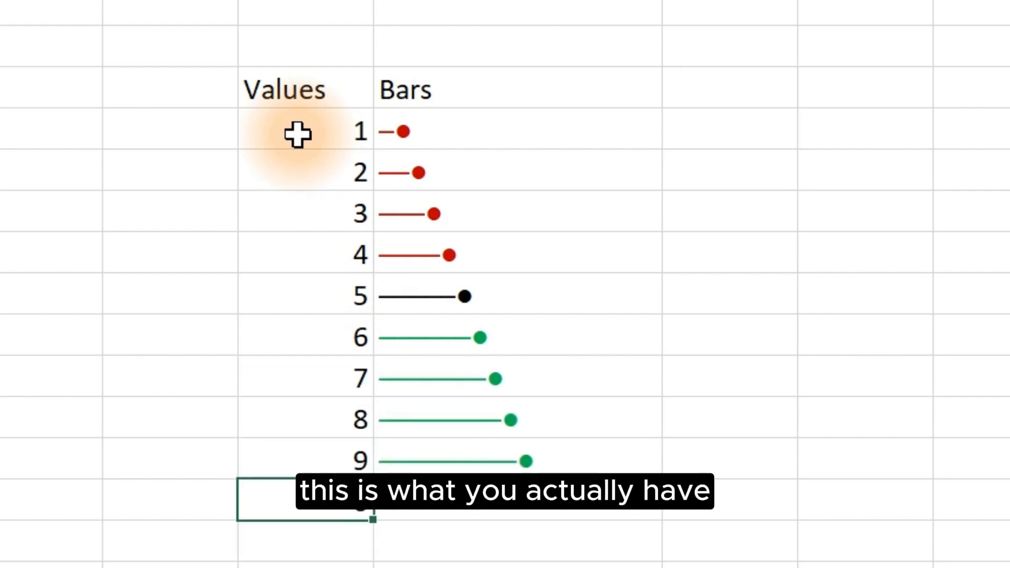
Step: Examine the pre-formatted Support, values and Bars headers and columns on Sheet3
left_click(701, 208)
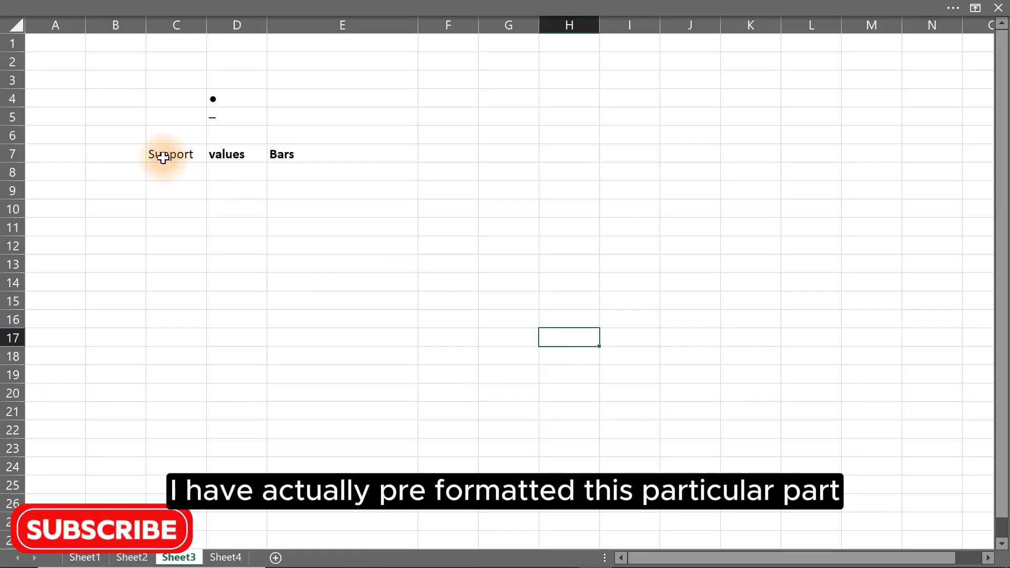
left_click(163, 157)
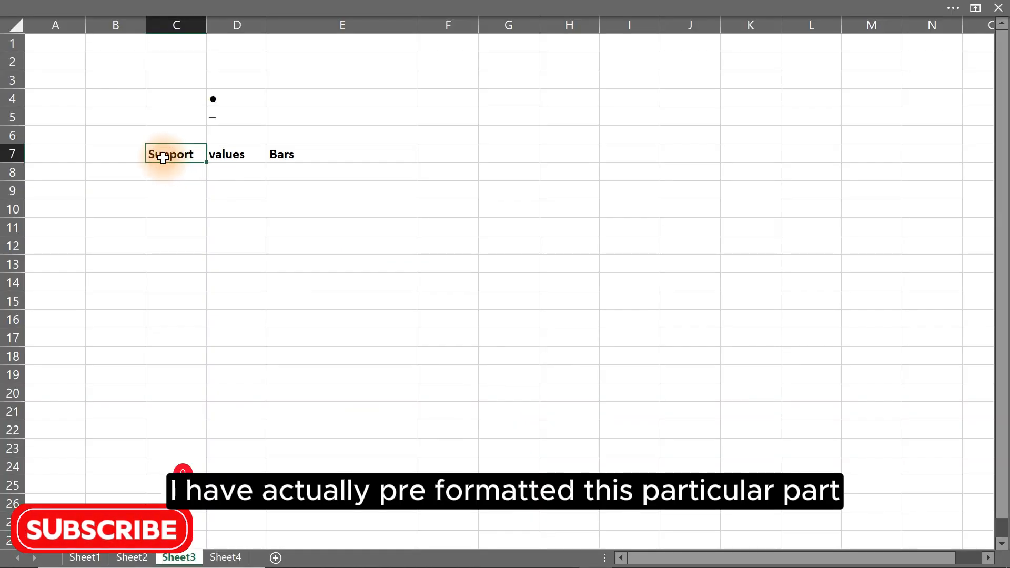
left_click_drag(164, 170, 171, 330)
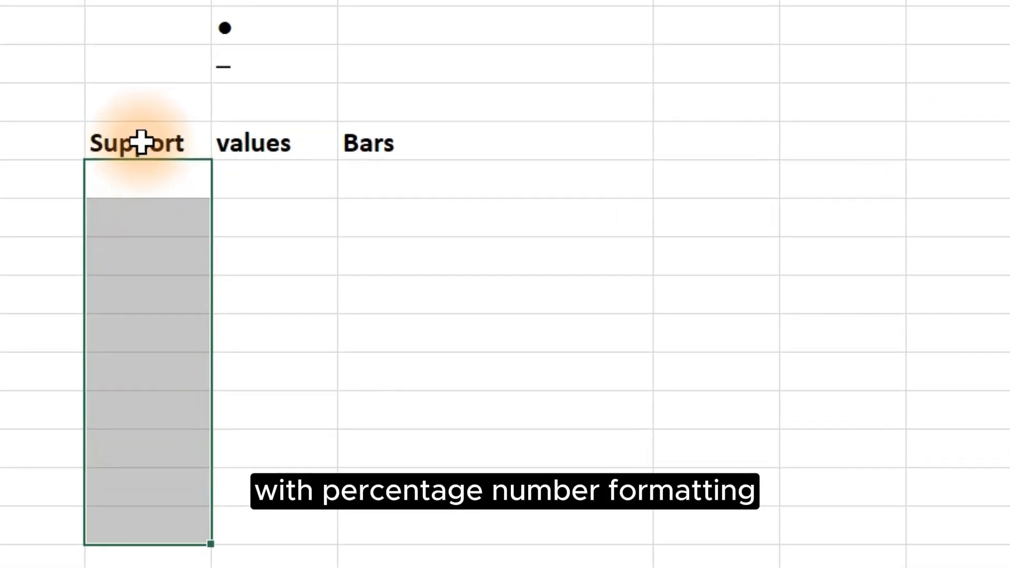
left_click(156, 148)
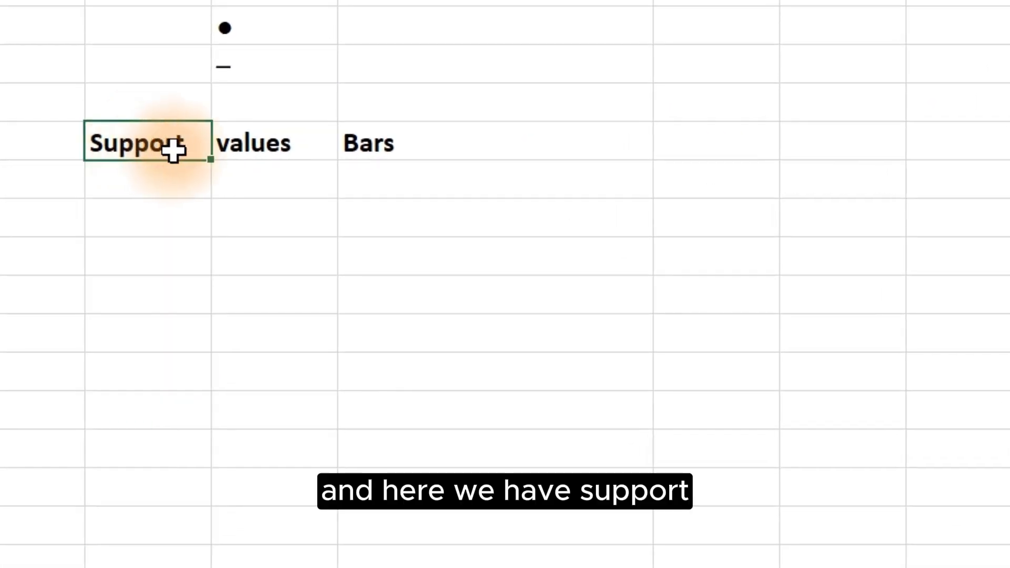
left_click(247, 157)
left_click(357, 151)
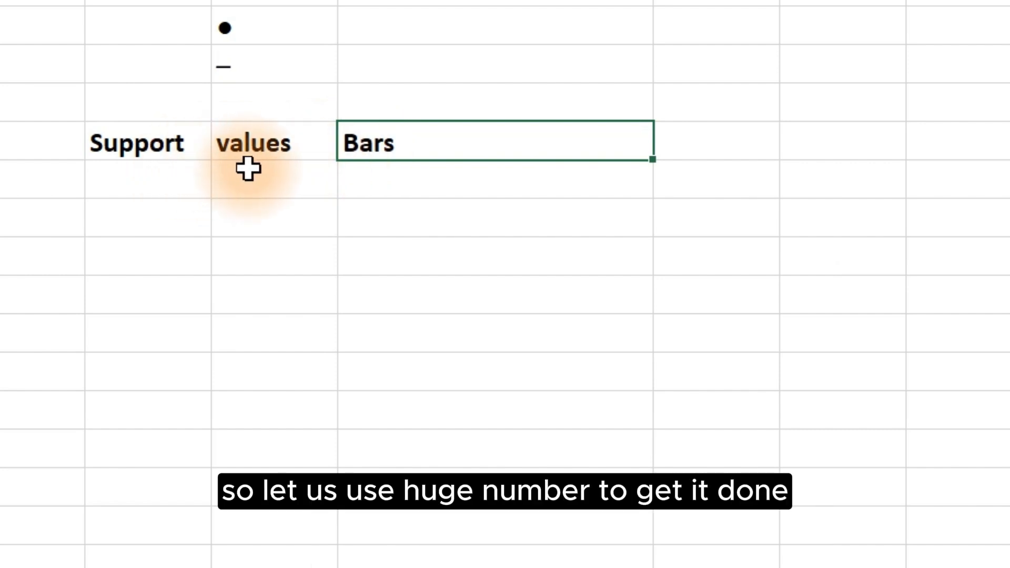
Step: Enter Product 01 in a cell, fill the series down to Product 12, and autofit the column width
left_click(950, 106)
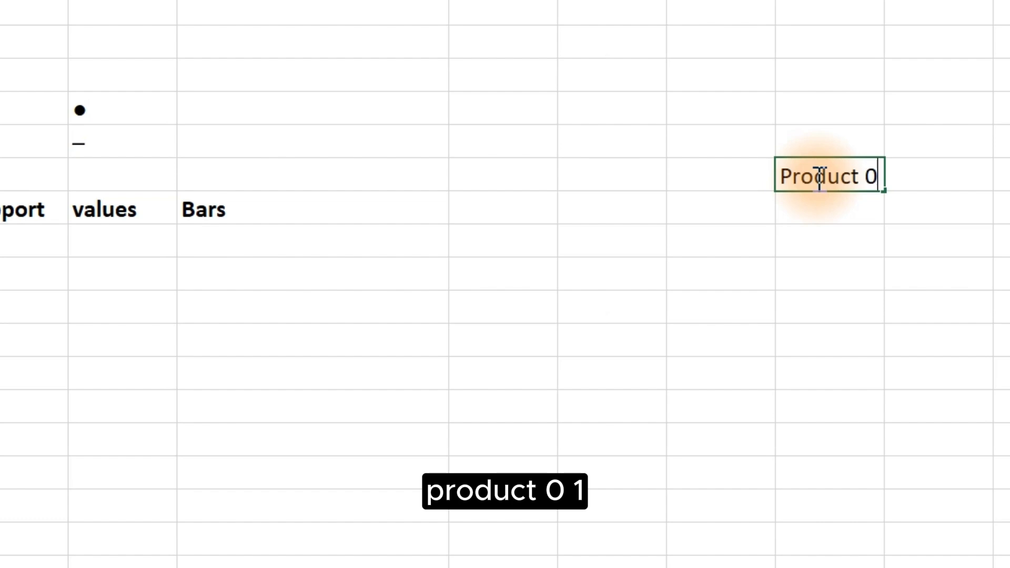
type("01")
key("Return")
left_click(815, 173)
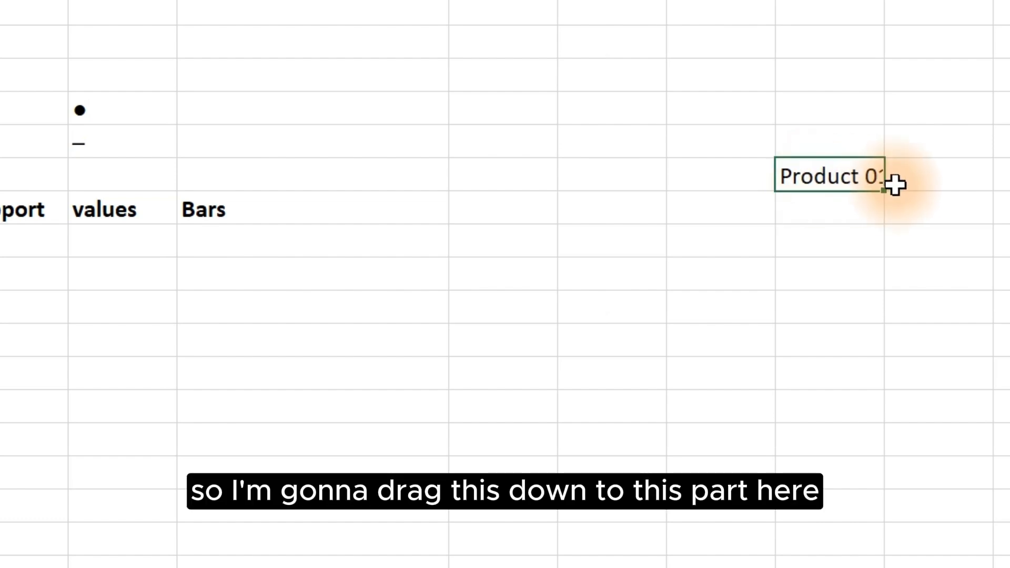
left_click_drag(886, 197, 894, 548)
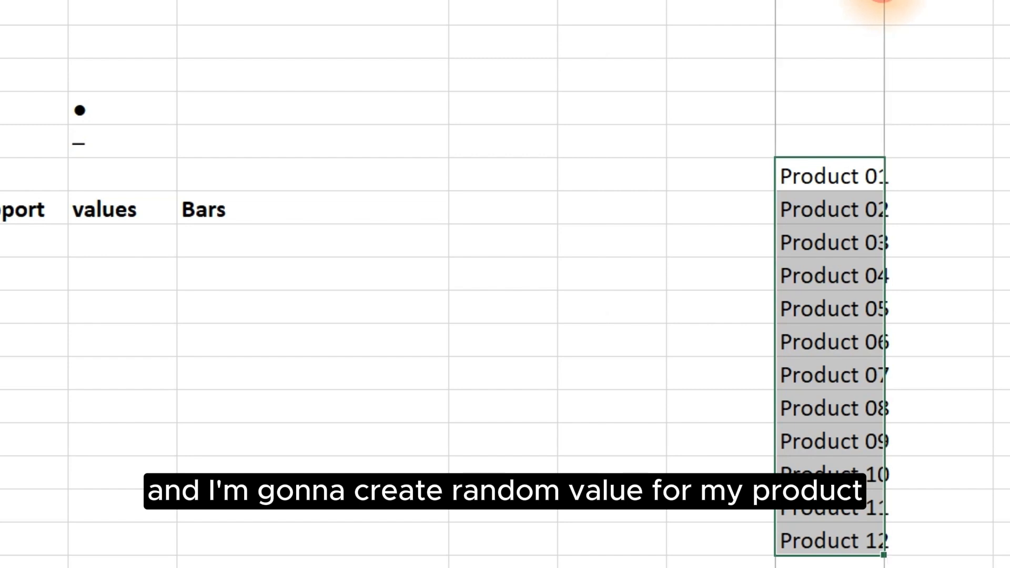
double_click(884, 1)
left_click(950, 172)
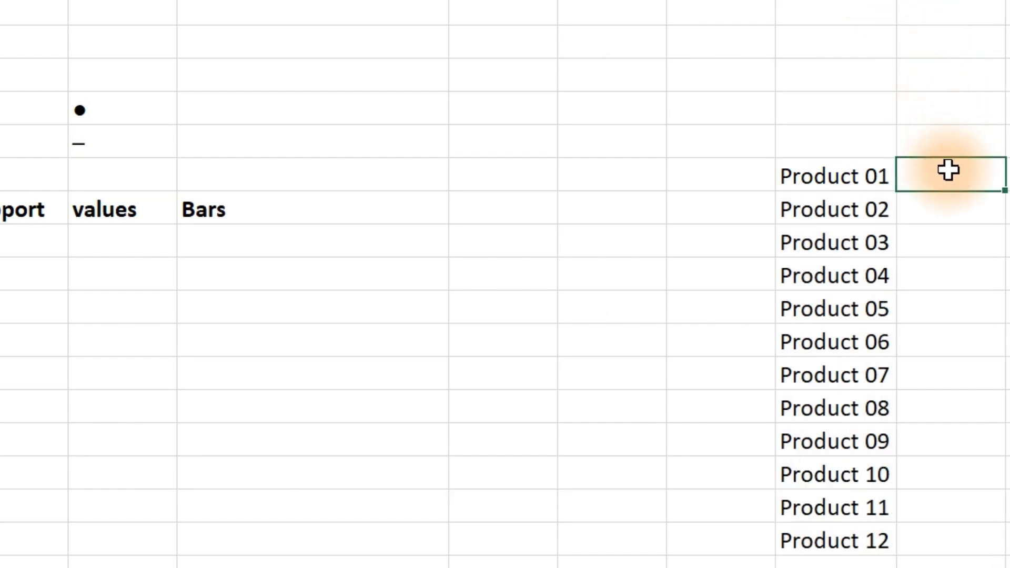
type("=")
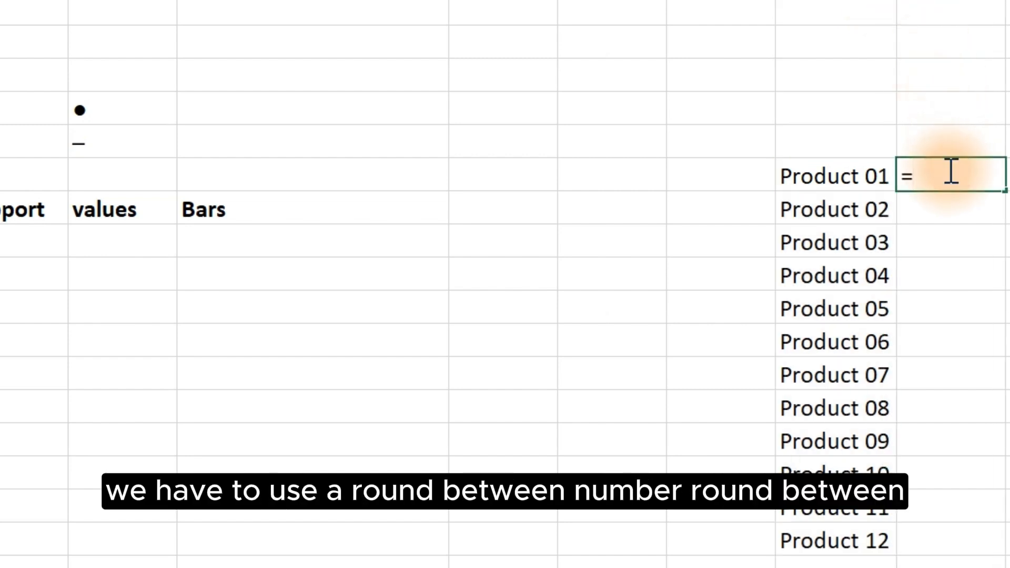
left_click(960, 269)
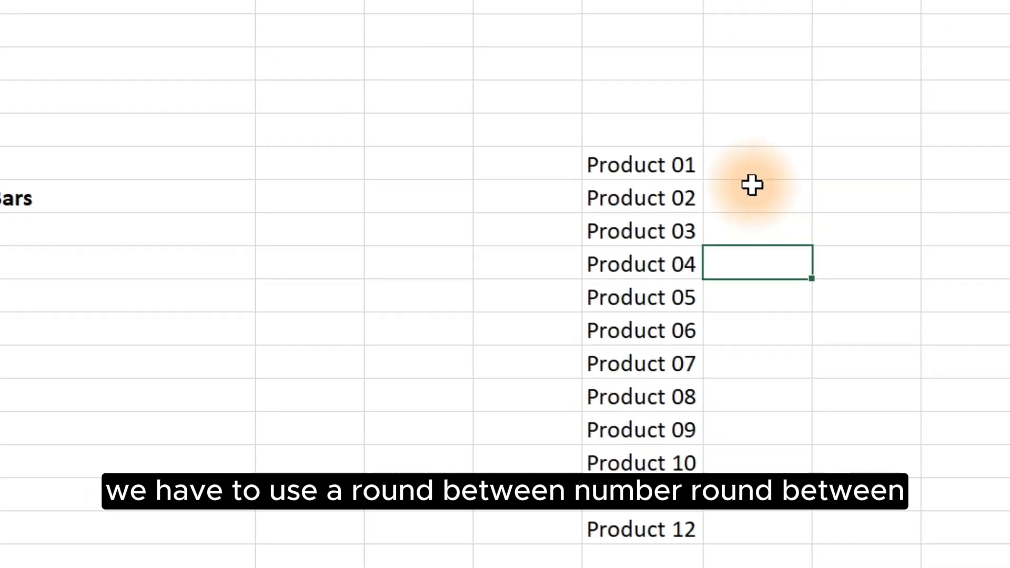
Step: Fill the twelve cells beside the products at once with =RANDBETWEEN(30,500)
left_click_drag(945, 175, 959, 531)
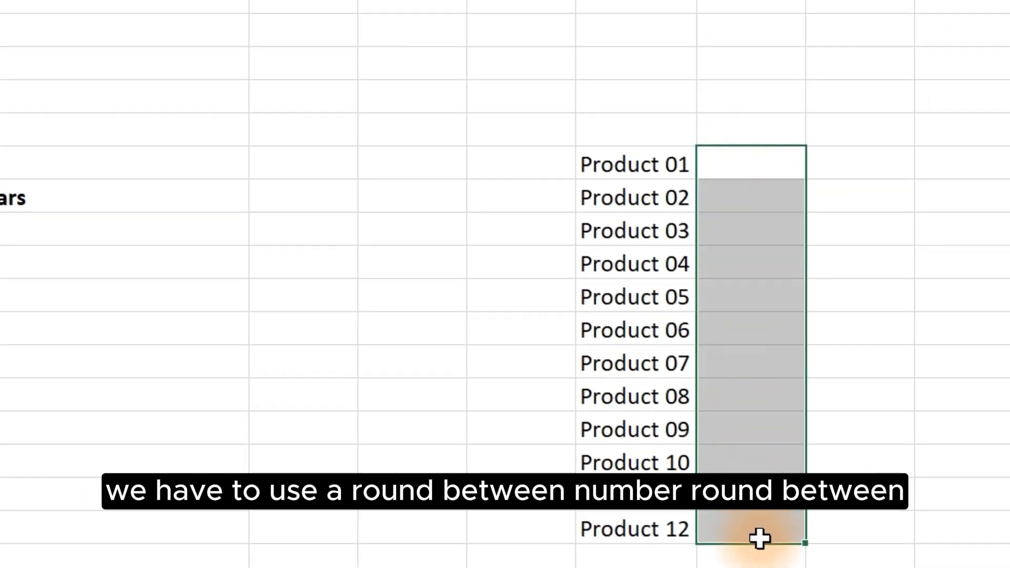
type("=randb")
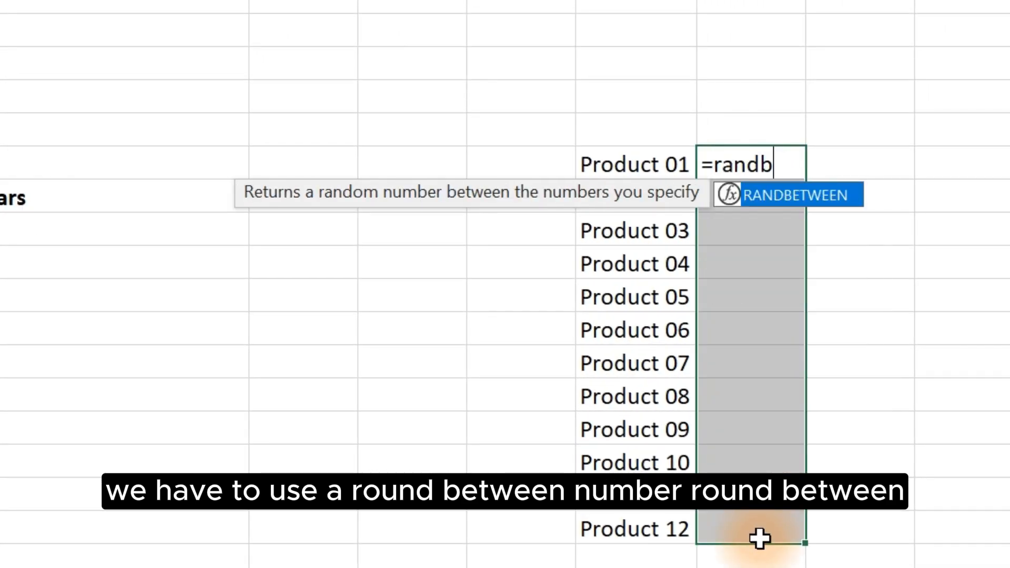
key("Tab")
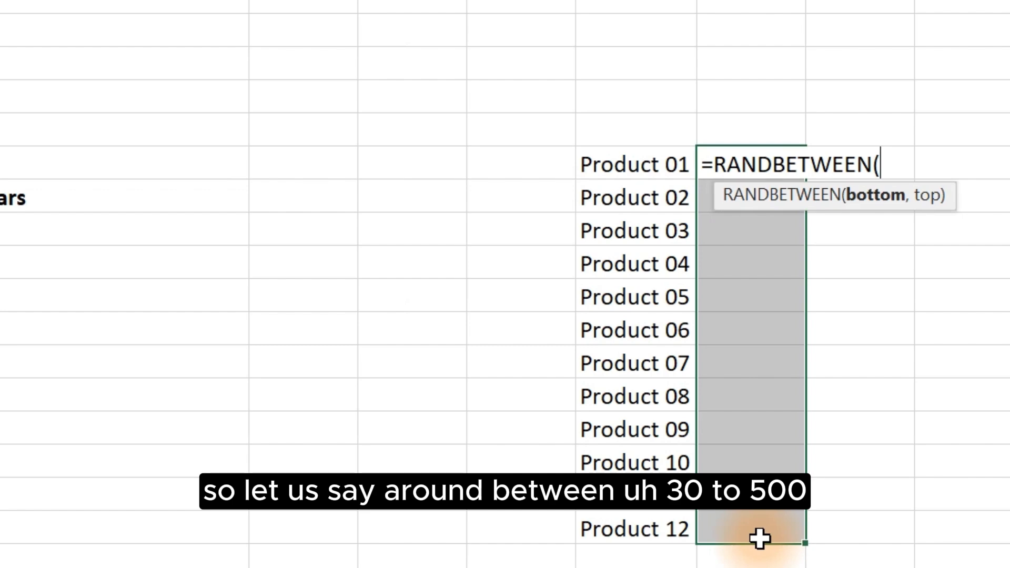
type("30,500")
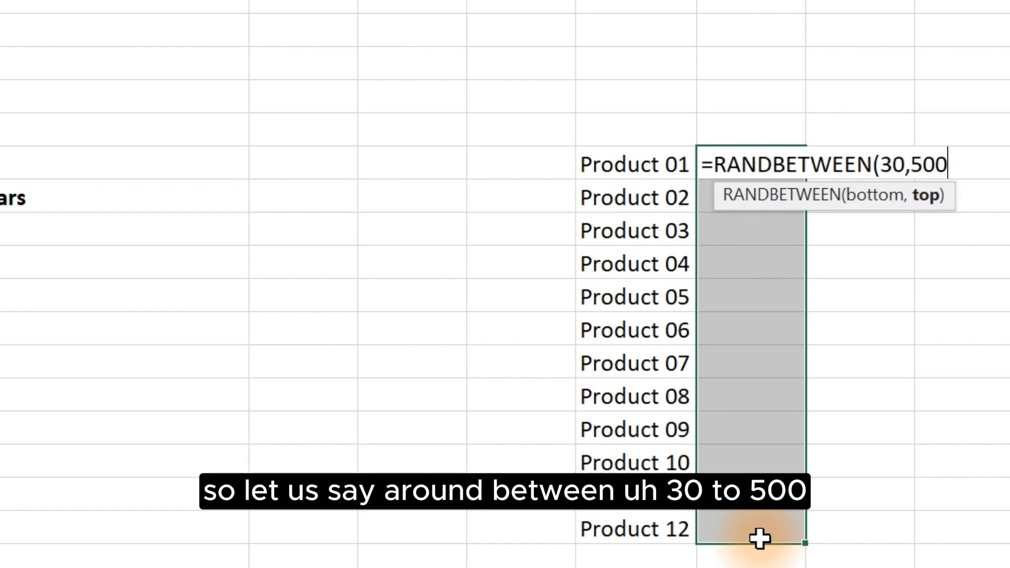
type(")")
key("ctrl+Return")
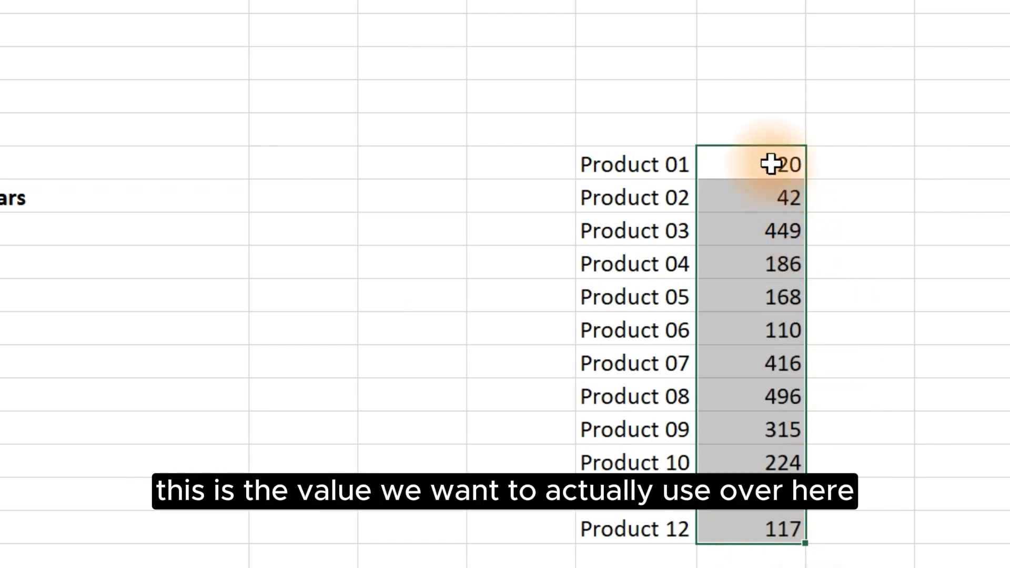
Step: Insert a new column before the values column, then undo the insertion
left_click(84, 229)
type("=")
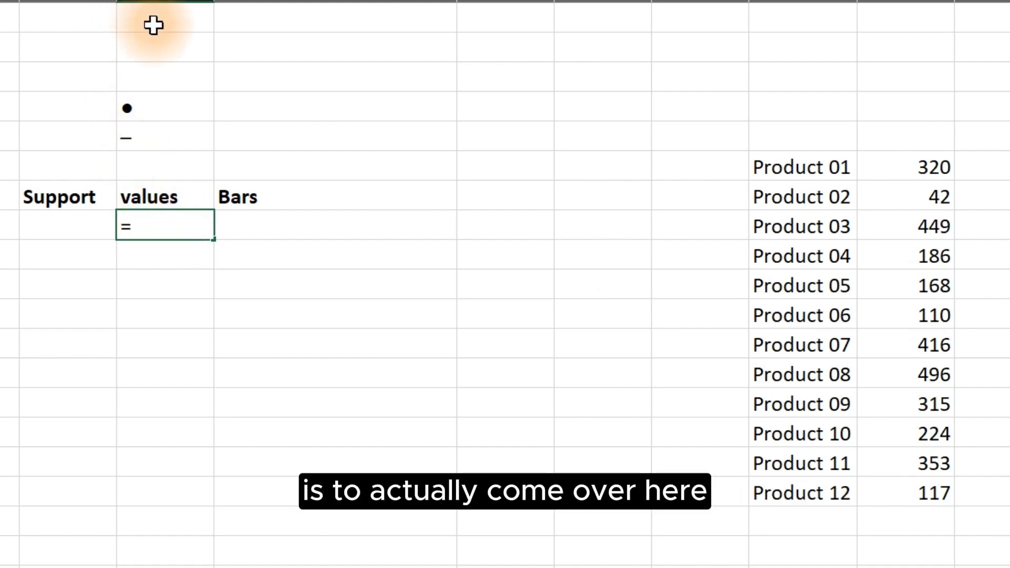
left_click(136, 2)
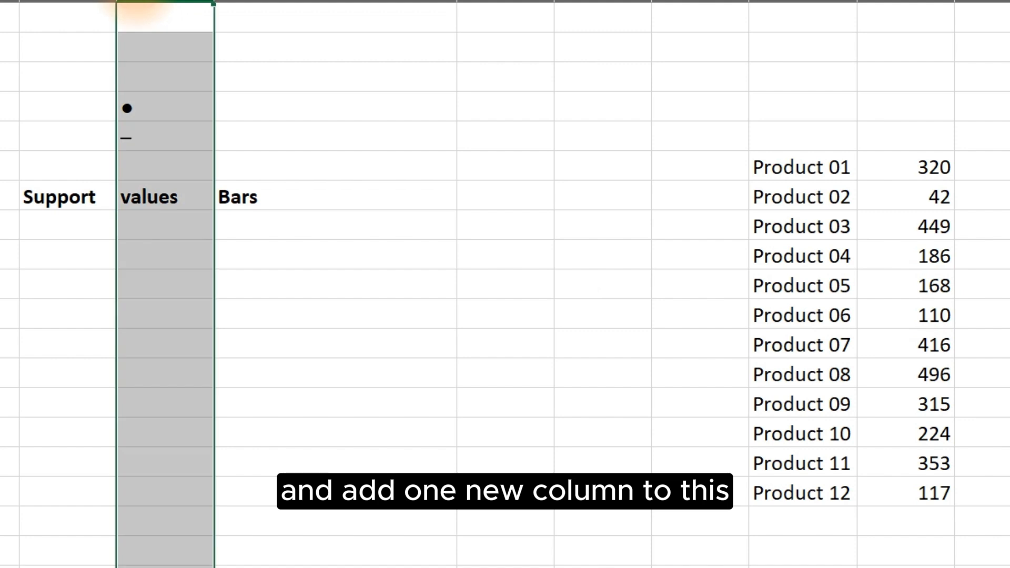
right_click(136, 3)
left_click(184, 210)
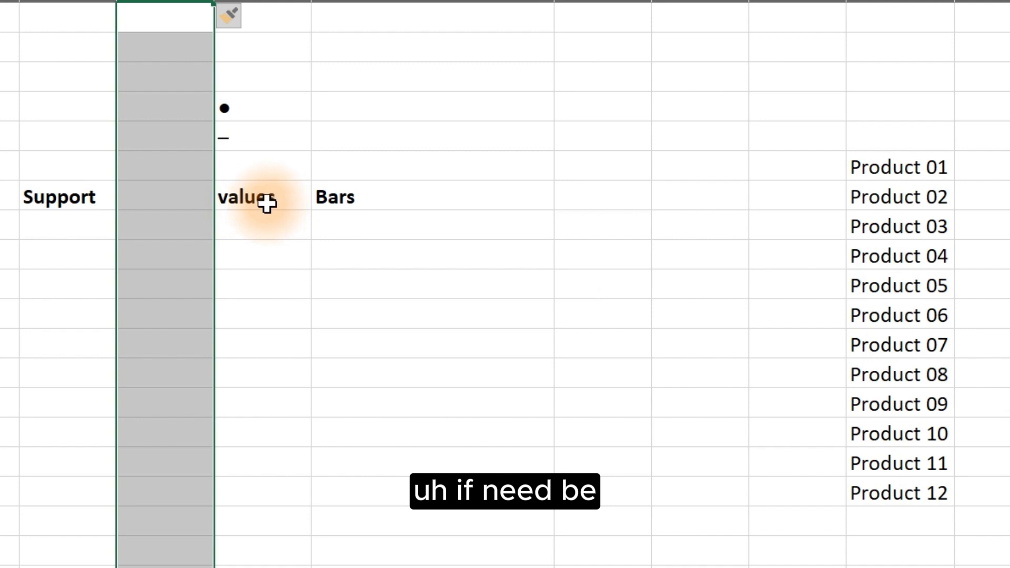
key("ctrl+z")
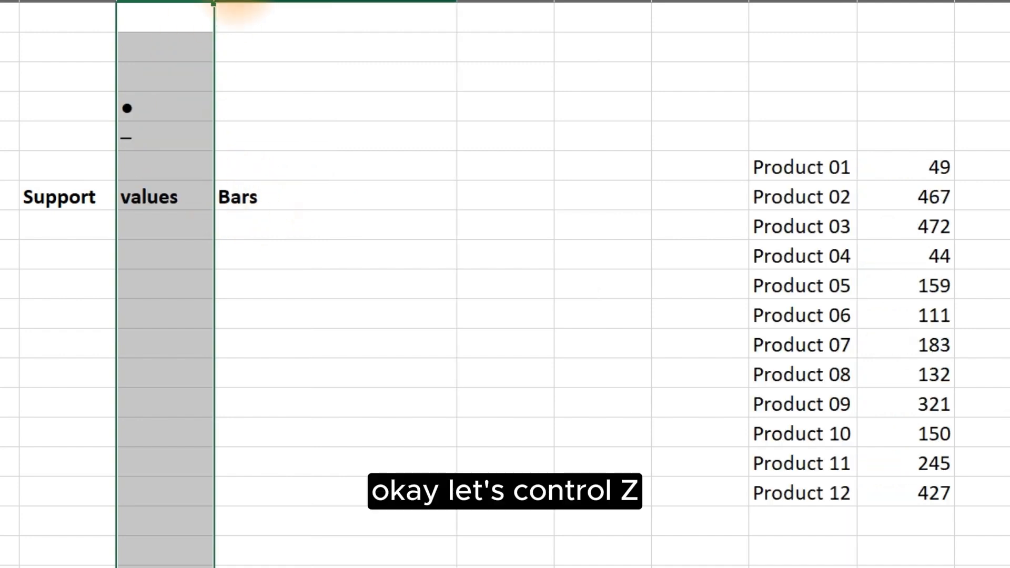
Step: Insert a new blank column between the values and Bars columns
left_click(232, 3)
right_click(231, 5)
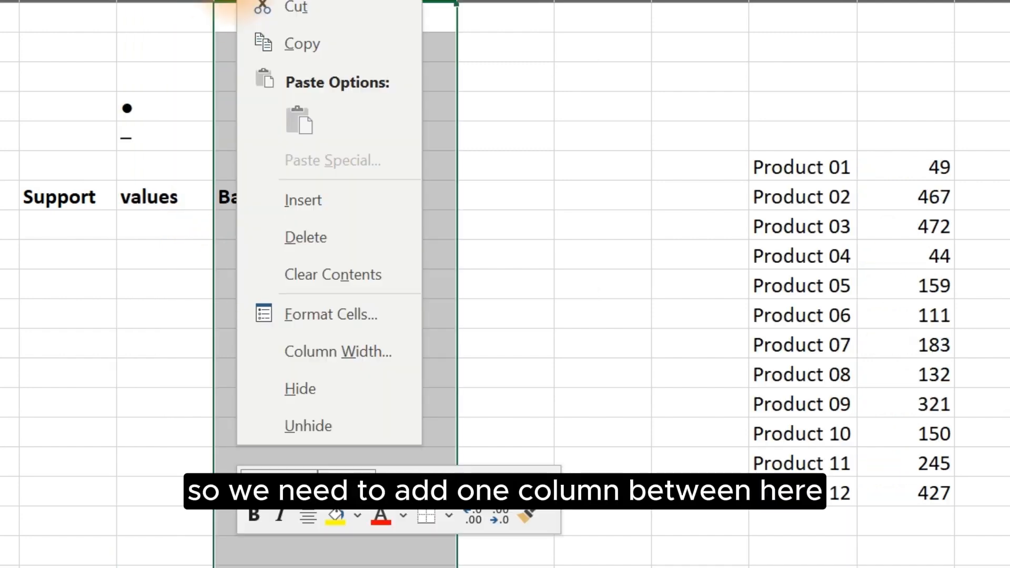
left_click(305, 227)
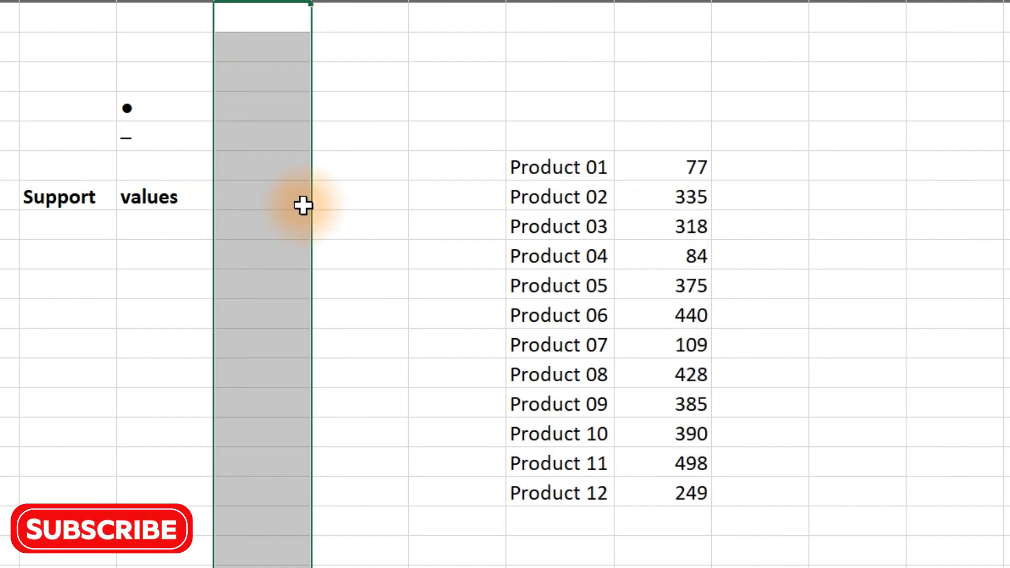
Step: Undo the previous column insertion and insert a fresh blank column directly before the Bars column
key("ctrl+z")
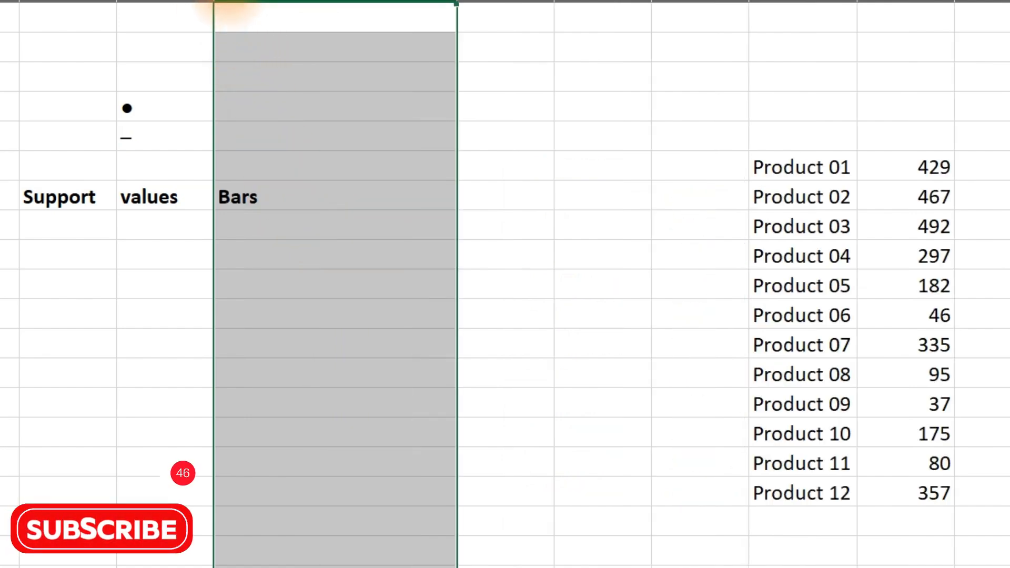
right_click(232, 5)
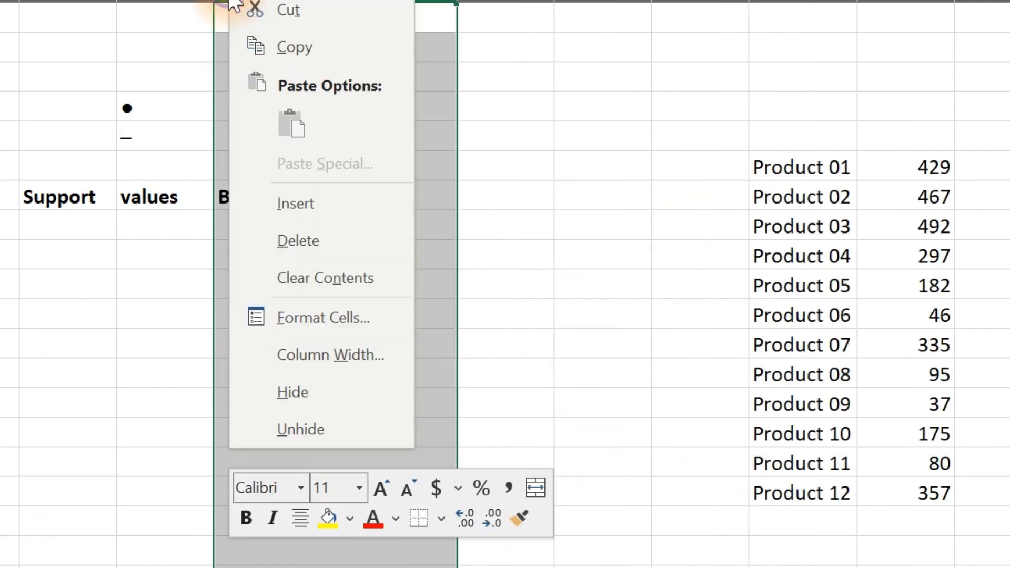
left_click(287, 199)
left_click(275, 198)
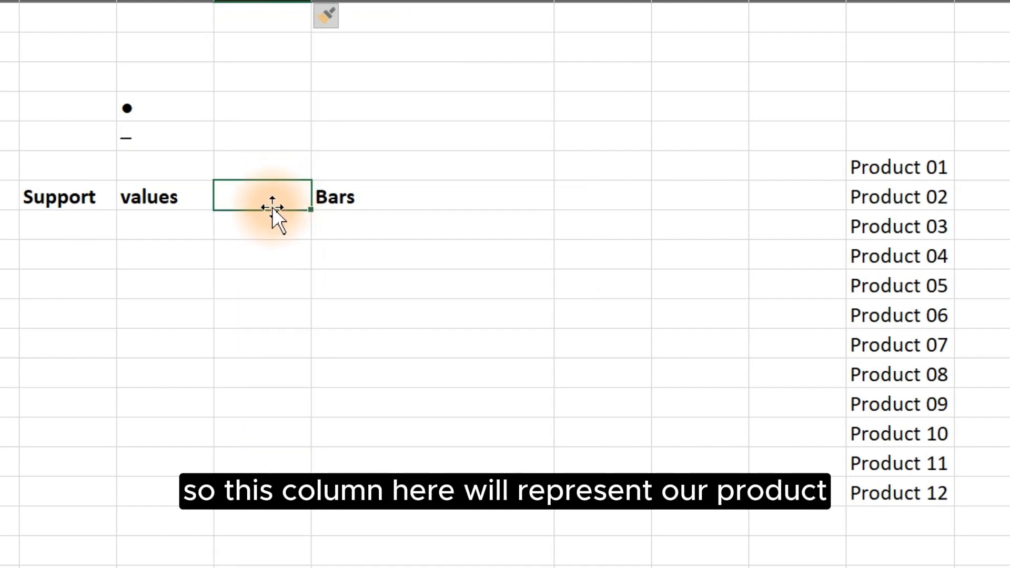
Step: Copy the Product 01 to Product 12 list into the new column, starting just below the header row
left_click_drag(891, 167, 896, 506)
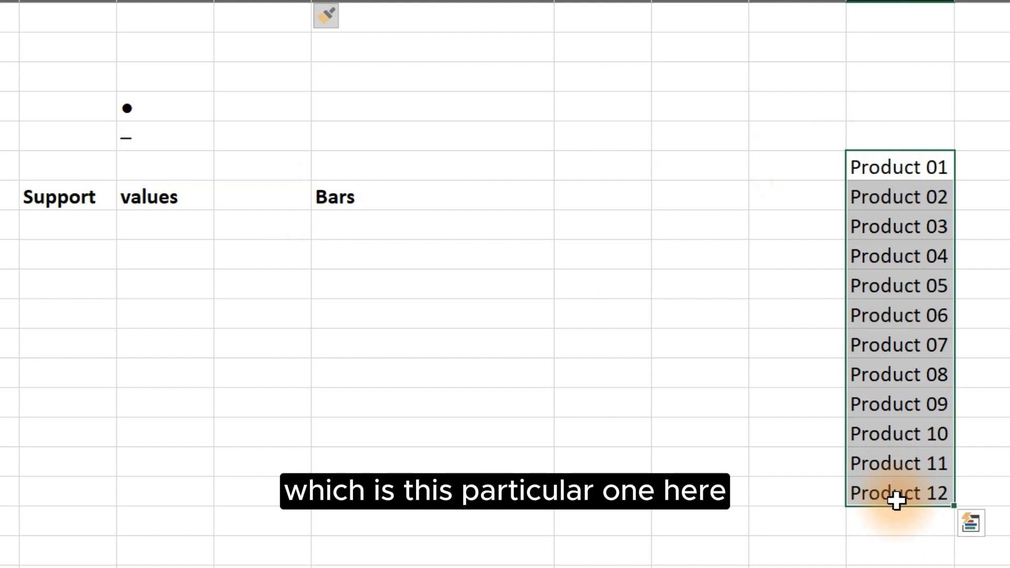
key("ctrl+c")
left_click(258, 230)
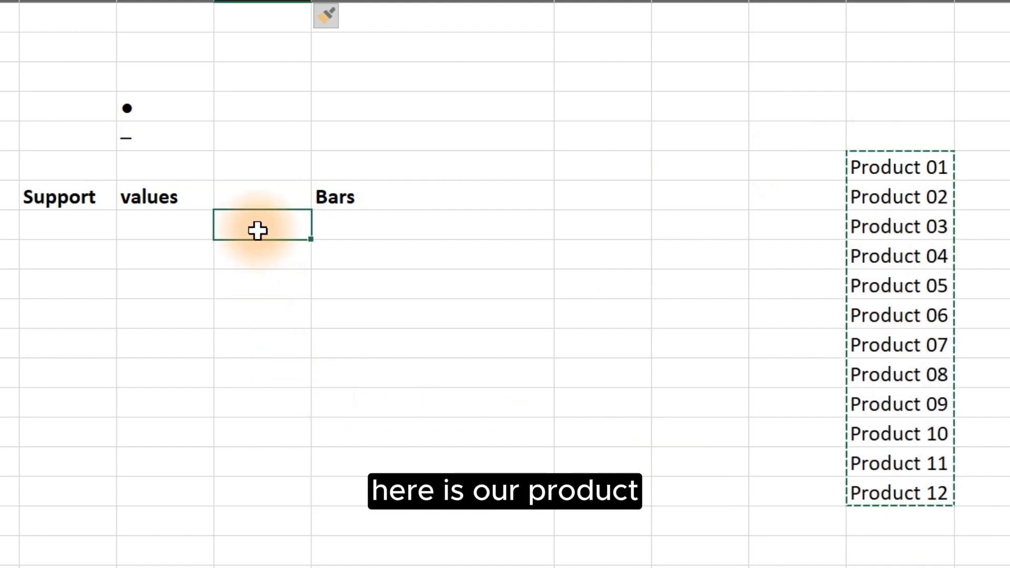
key("ctrl+v")
Step: Label the new column's header Prducts
left_click(254, 193)
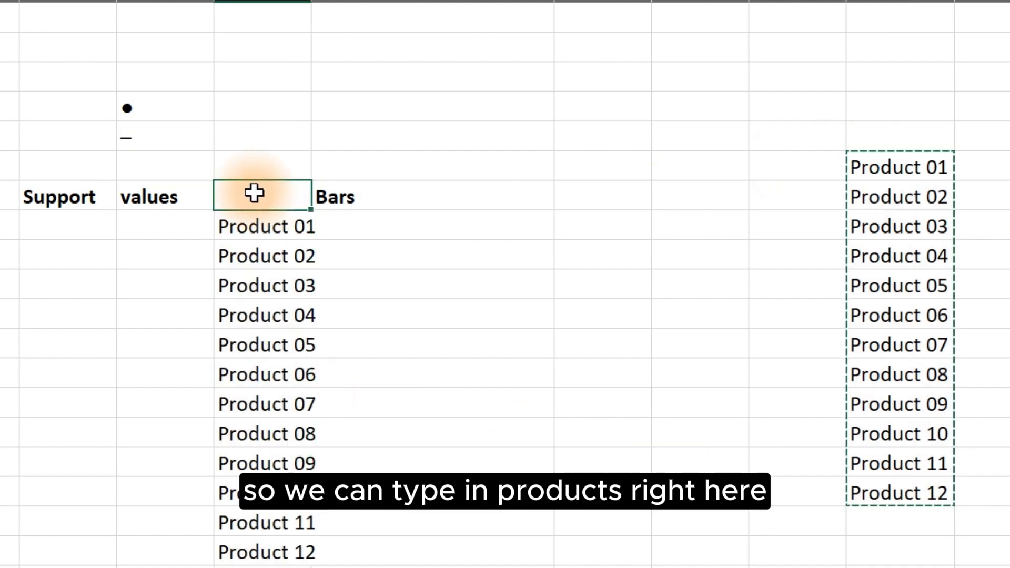
type("Products")
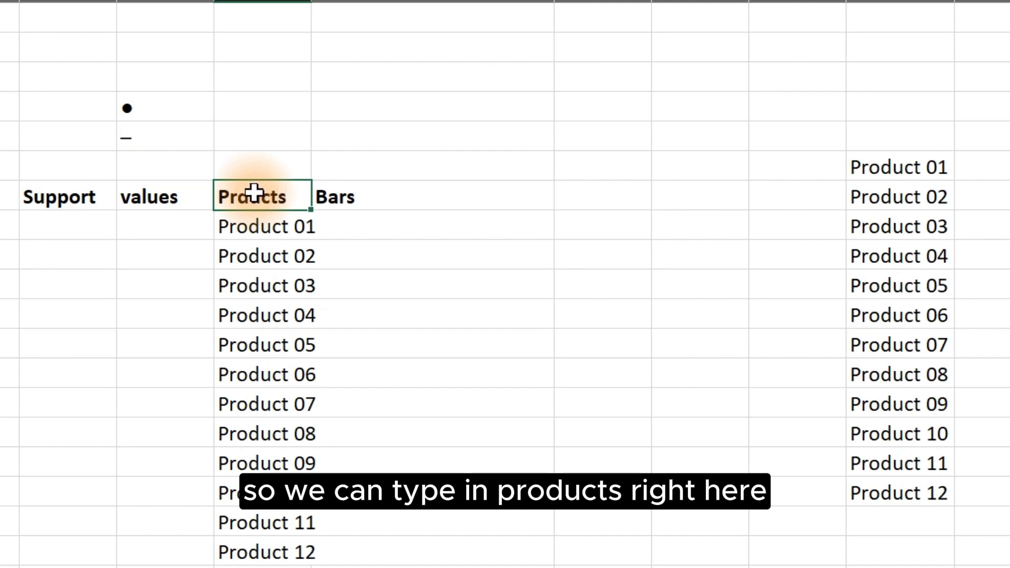
key("Tab")
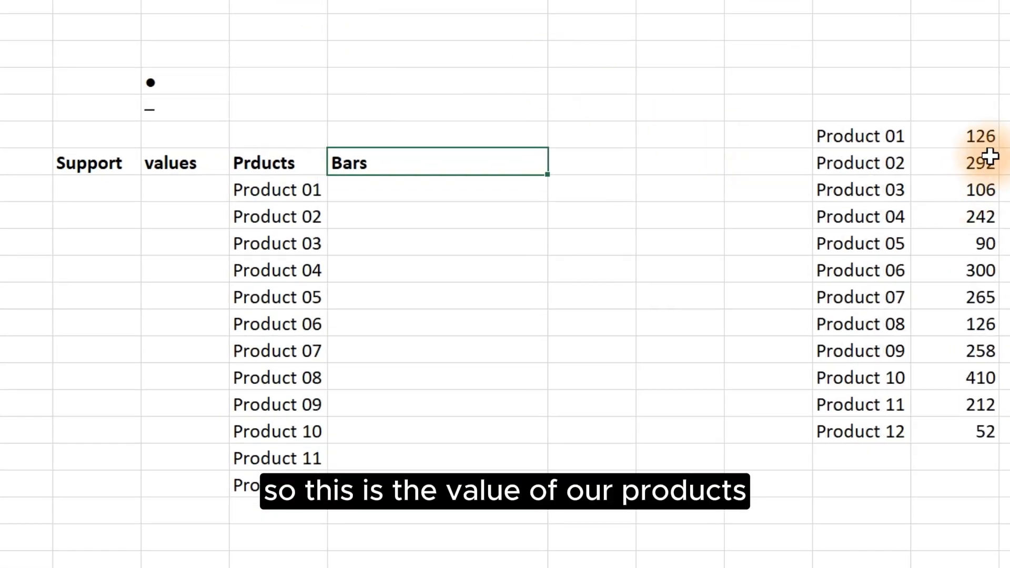
Step: Link the first values cell to the first random value and fill the reference down for all twelve products
left_click_drag(981, 136, 981, 426)
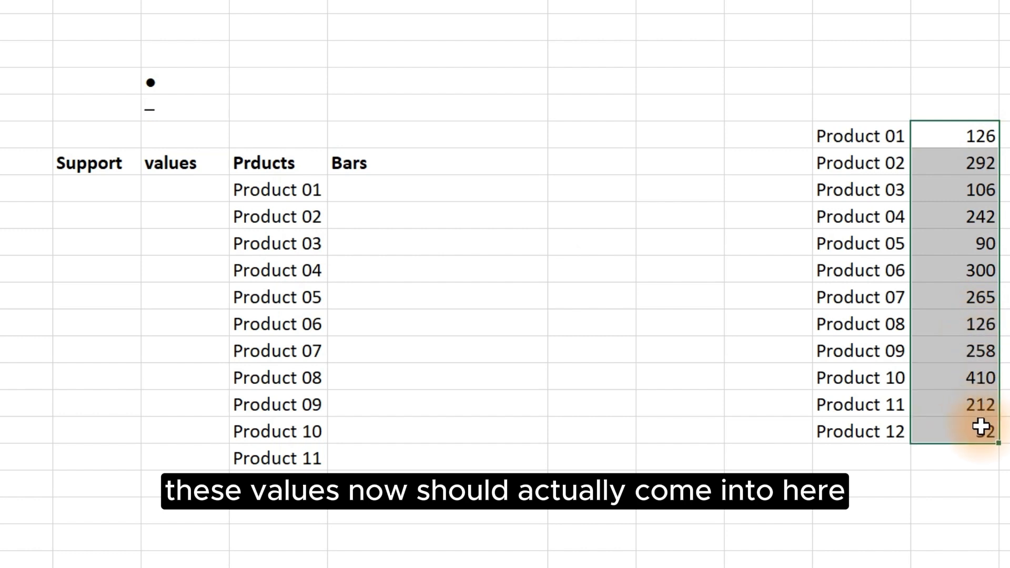
left_click(155, 190)
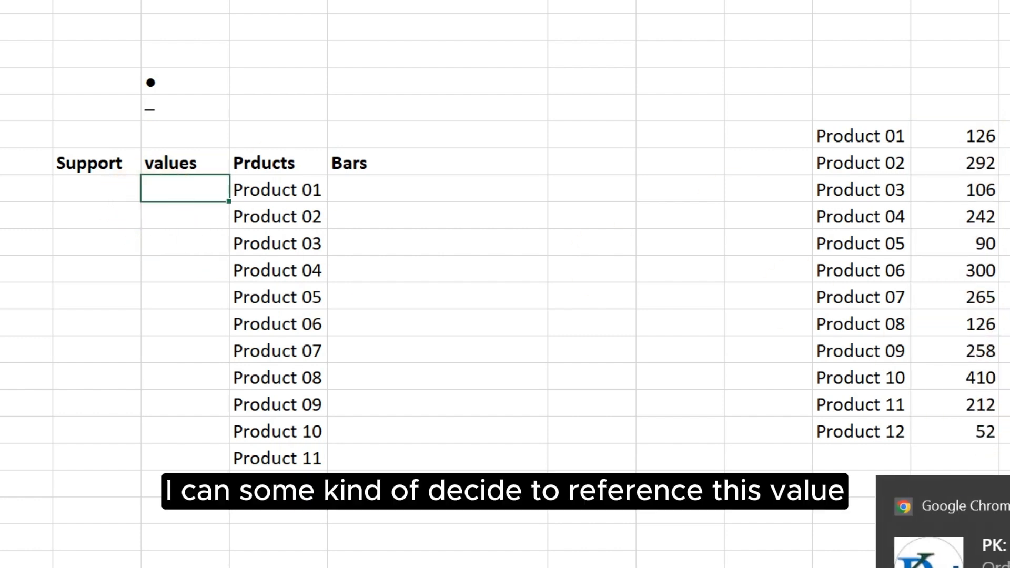
type("=")
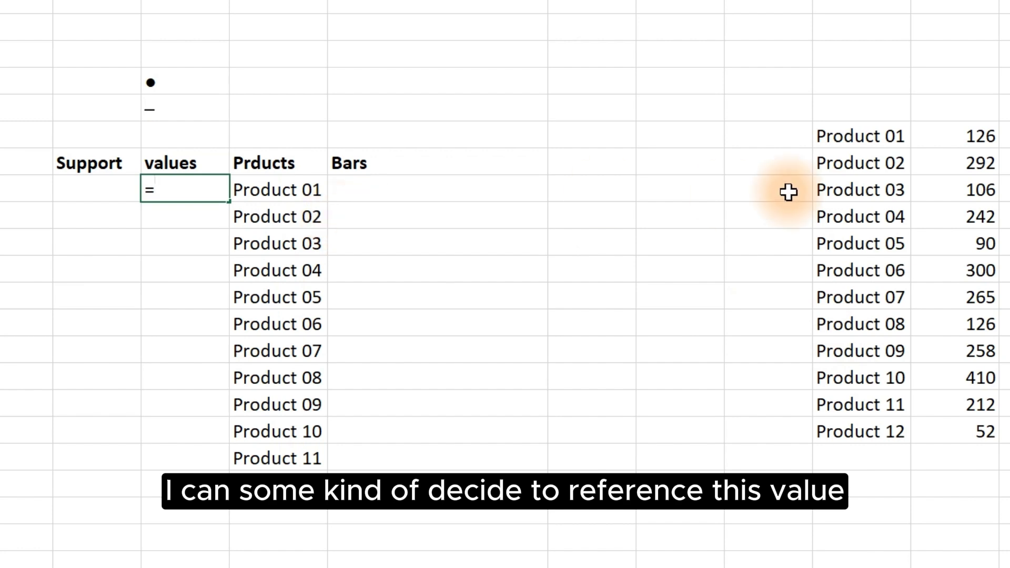
left_click(953, 137)
key("Return")
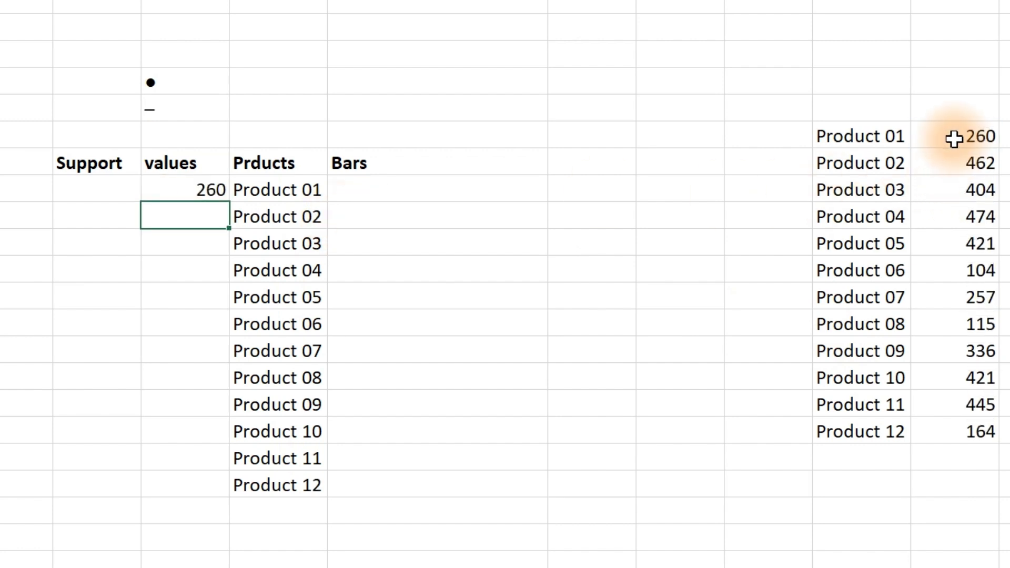
left_click(215, 190)
double_click(233, 203)
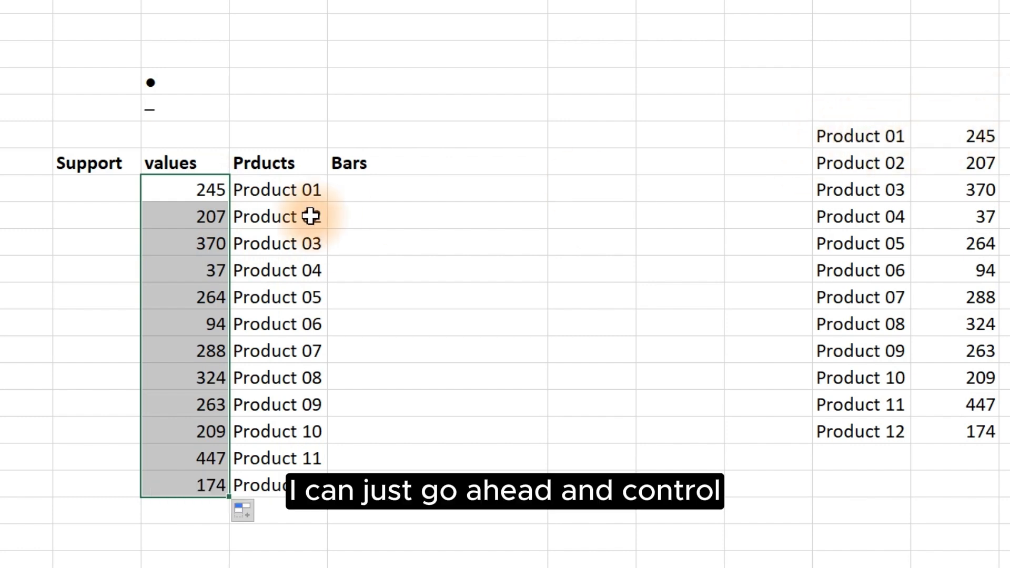
Step: Copy the twelve linked values and paste them back as static values
key("ctrl+c")
right_click(198, 188)
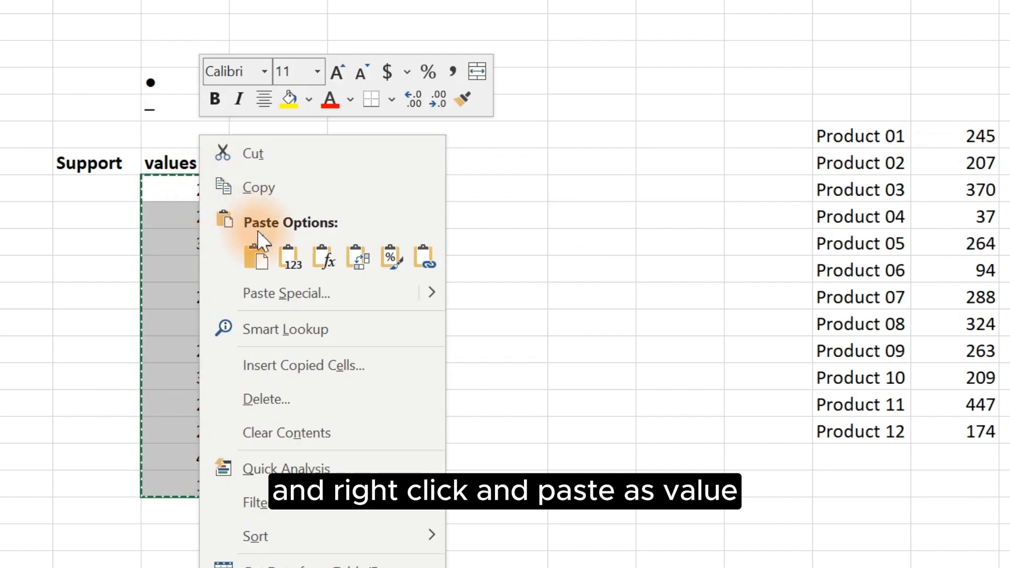
left_click(288, 256)
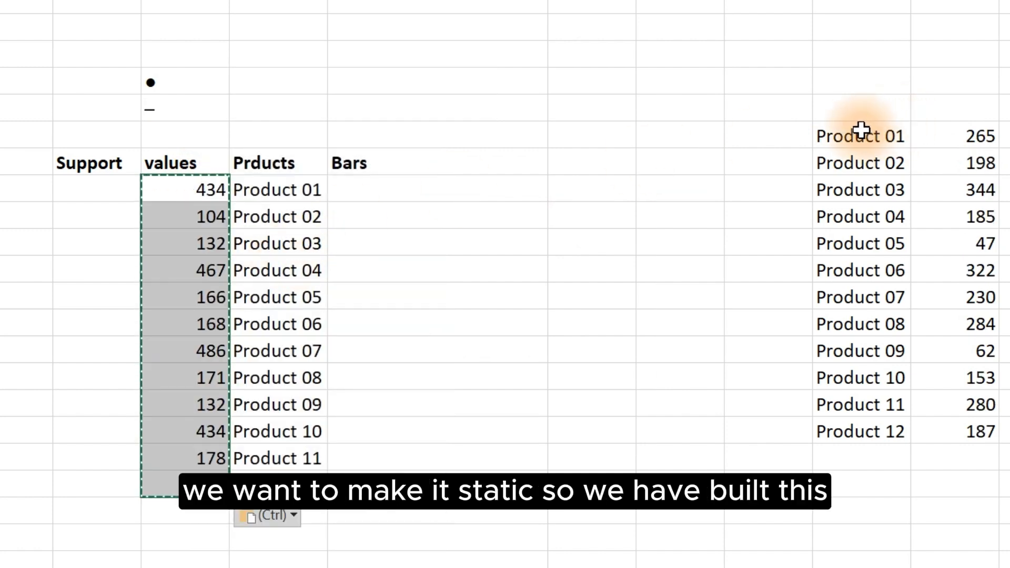
Step: Clear the original product list and random values beside the table
left_click_drag(860, 131, 981, 458)
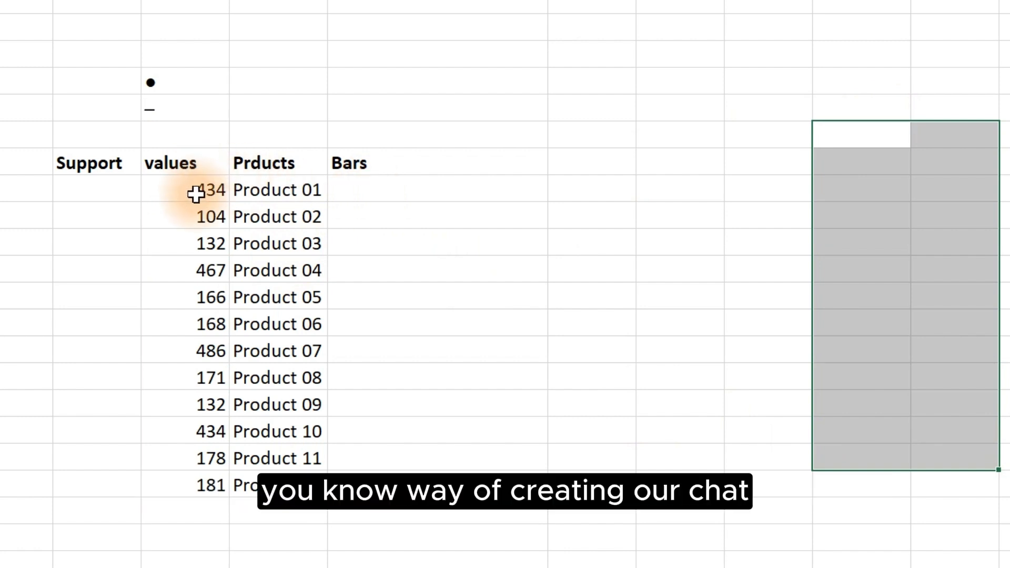
Step: Enter =REPT($D$5,D8)&$D$4 in the first Bars cell and fill it down to Product 12
left_click(362, 186)
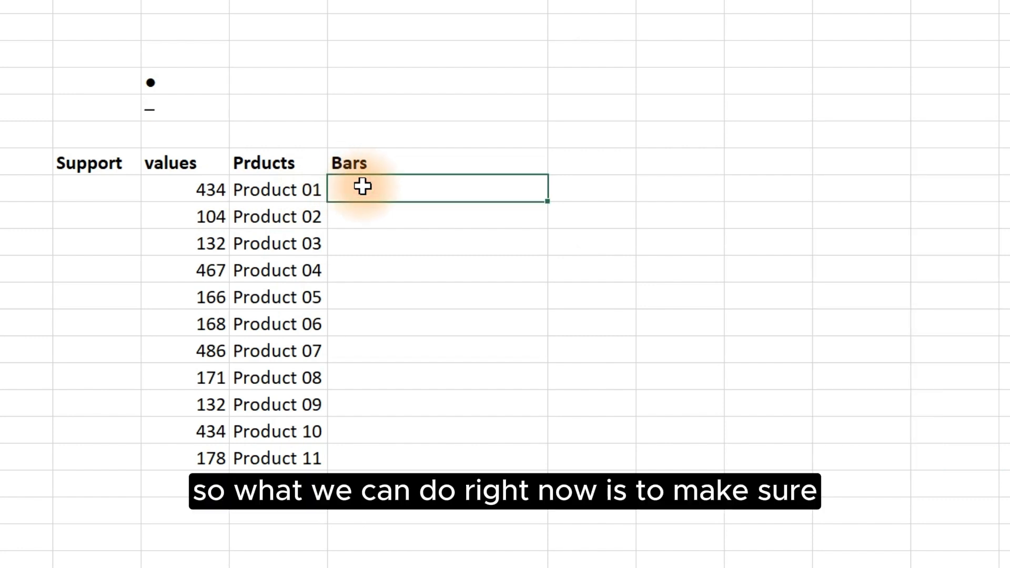
type("=")
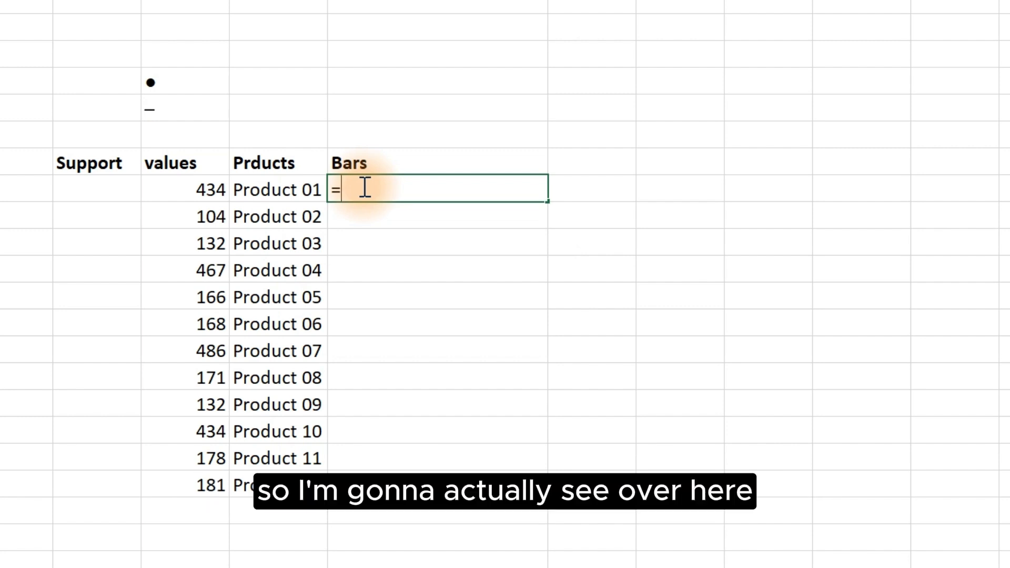
type("rept")
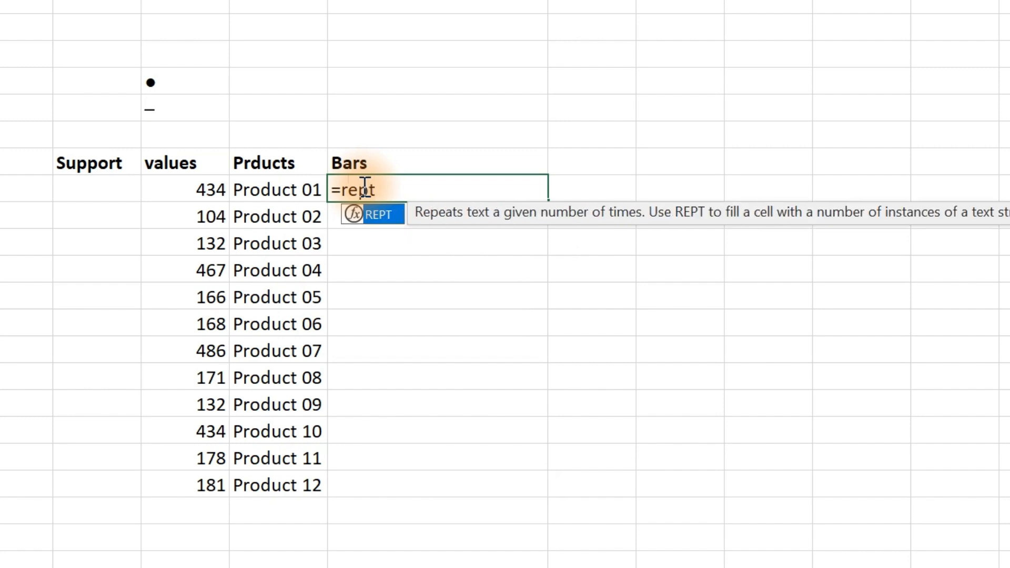
key("Tab")
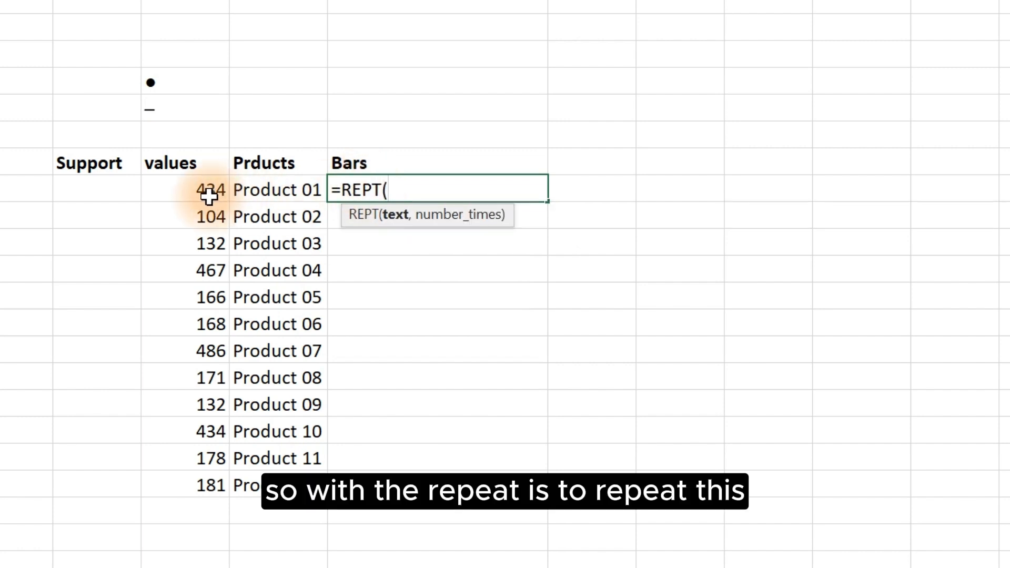
left_click(159, 111)
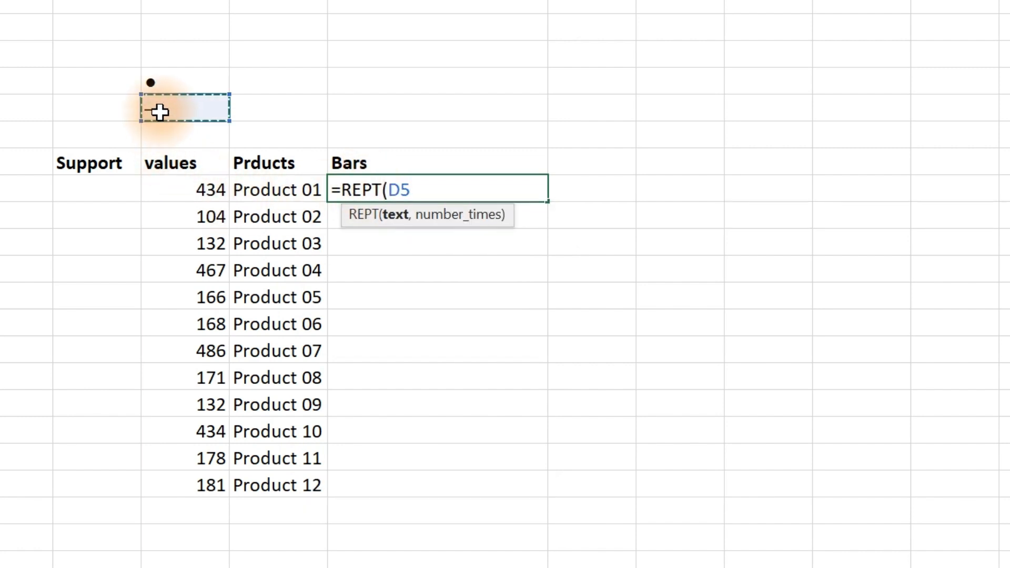
key("F4")
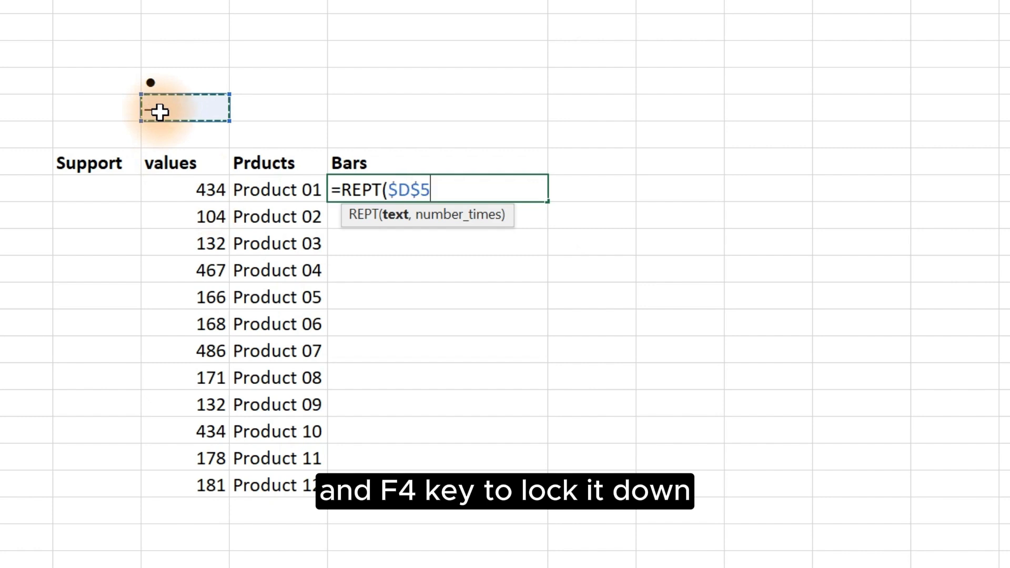
type(",")
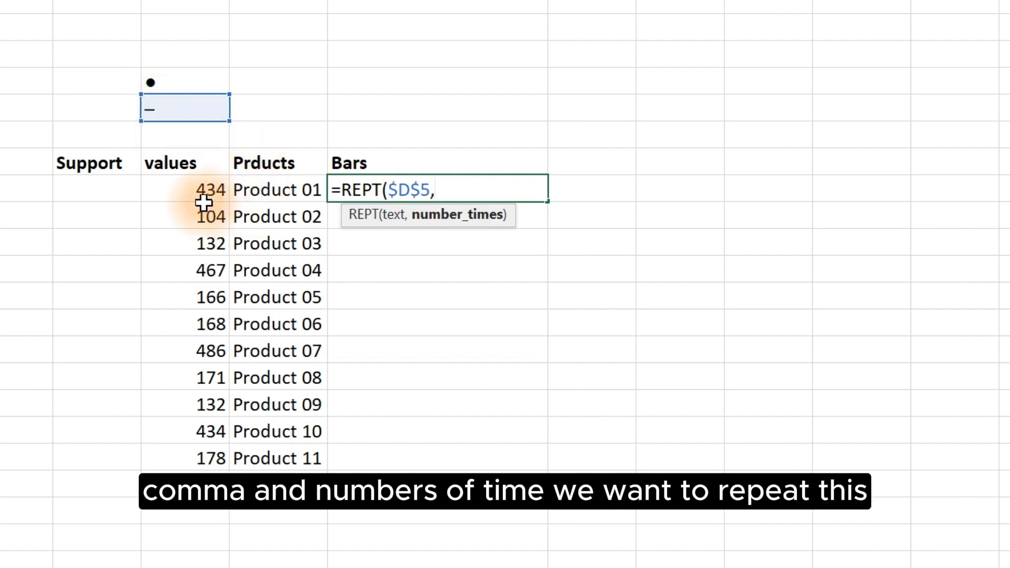
left_click(201, 191)
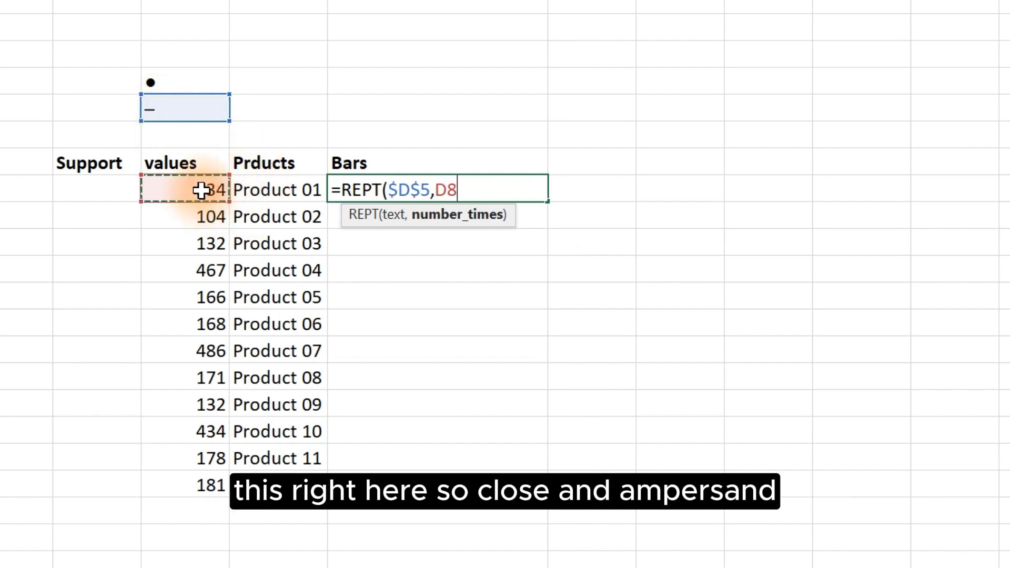
type(")")
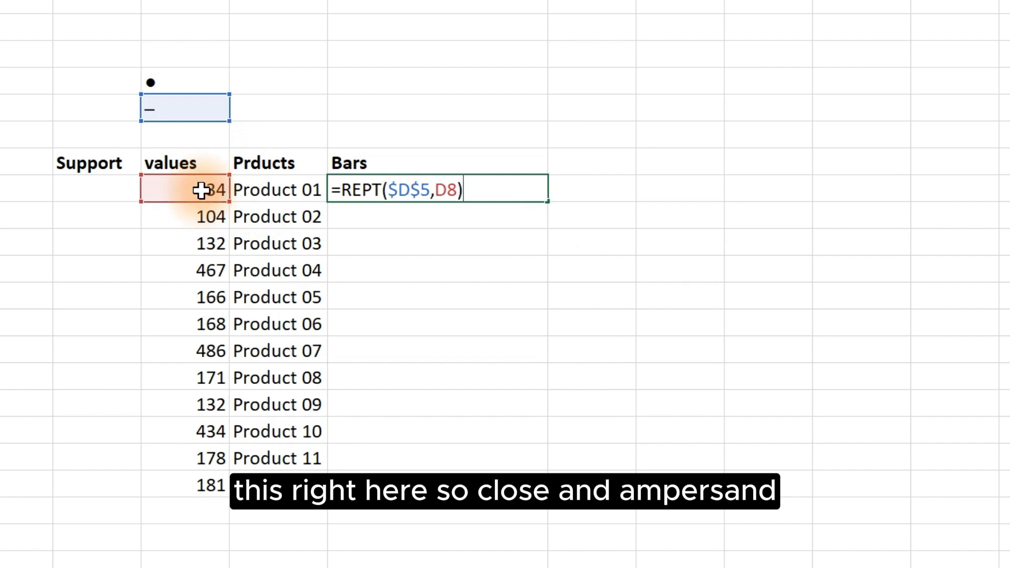
type("&")
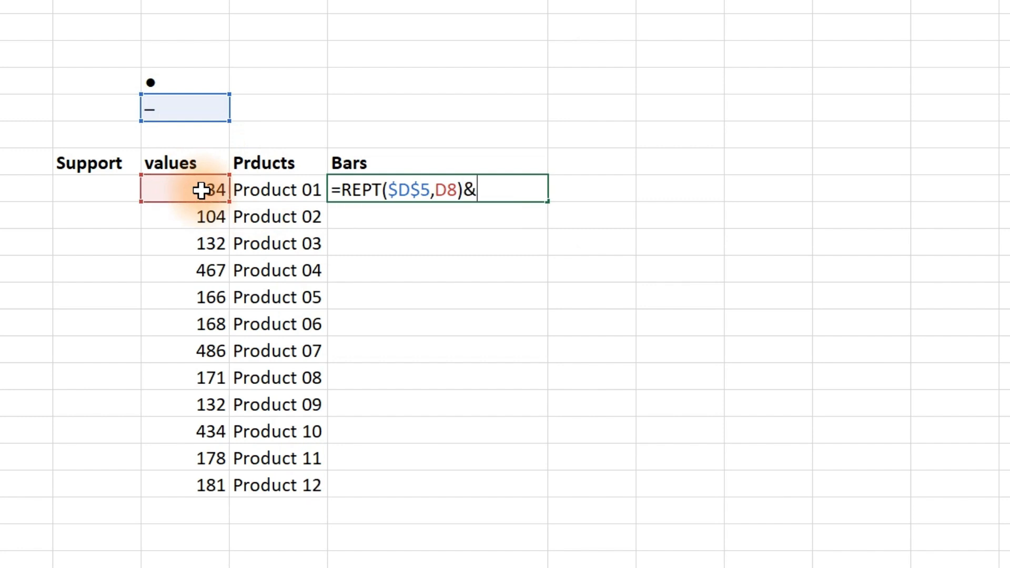
left_click(167, 83)
key("F4")
key("Return")
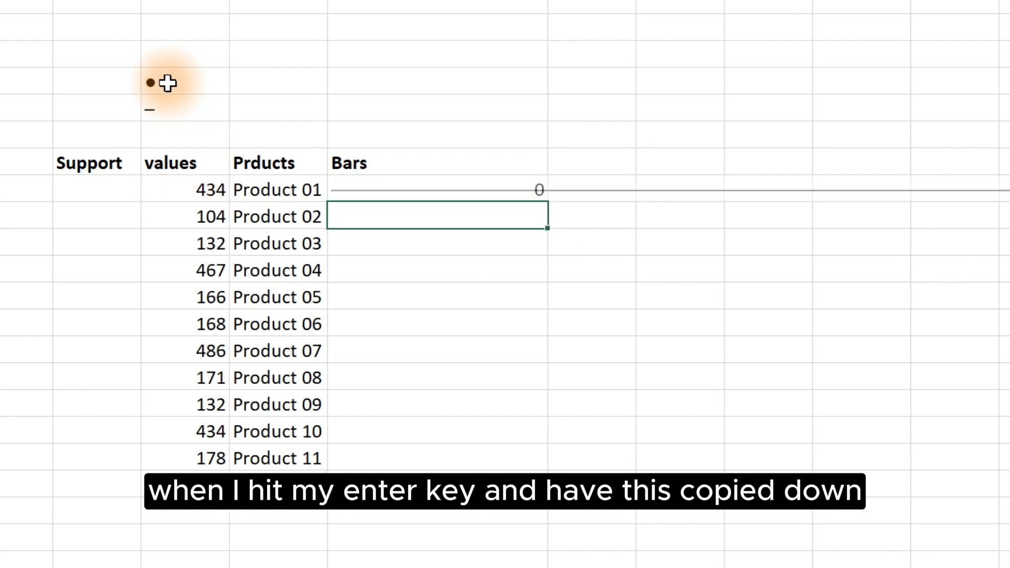
left_click(390, 183)
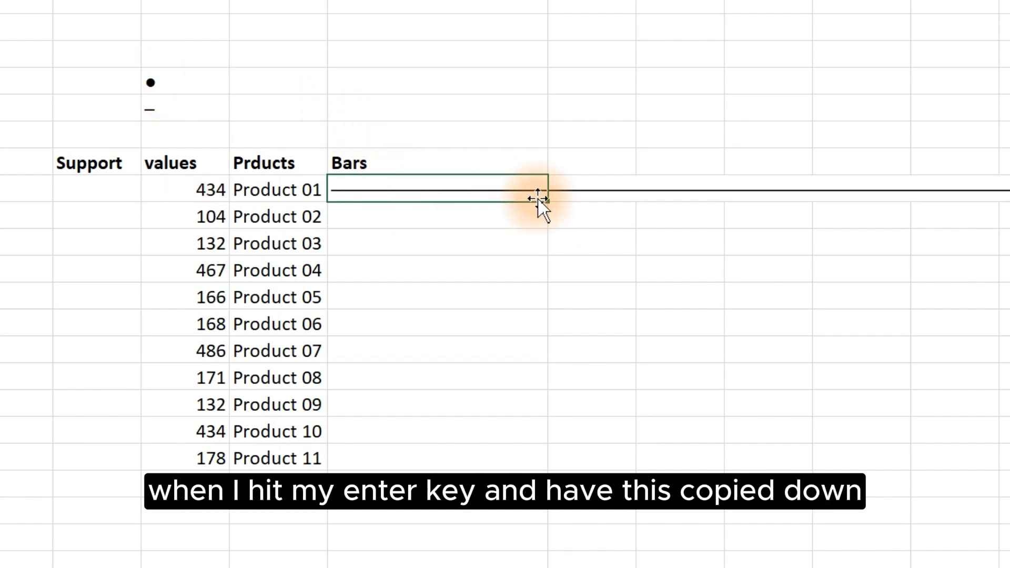
double_click(546, 200)
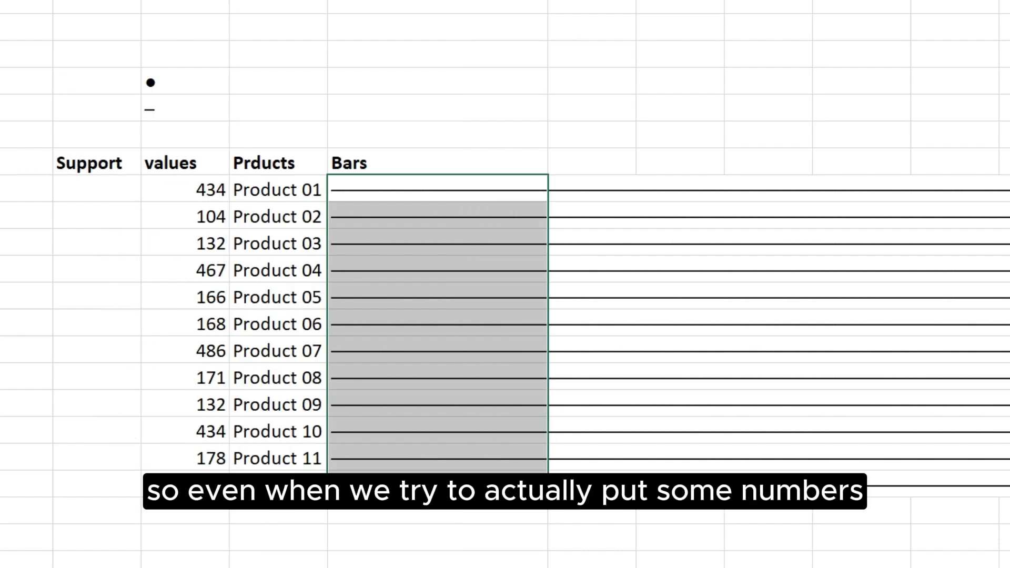
Step: Test the bars by setting Product 03's value to 100, Product 06's to 300 and Product 08's to 20
left_click(201, 239)
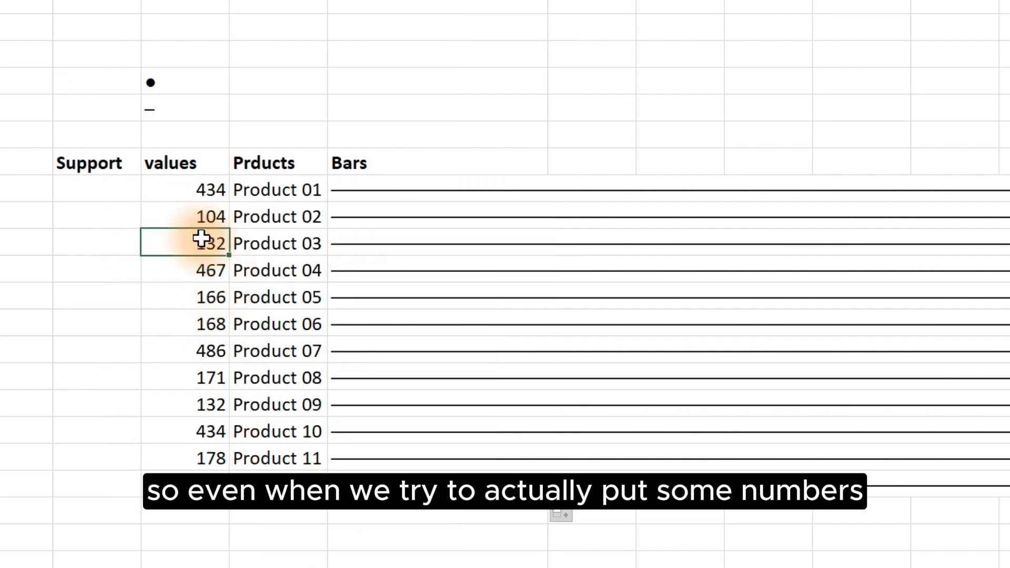
type("100")
key("Return")
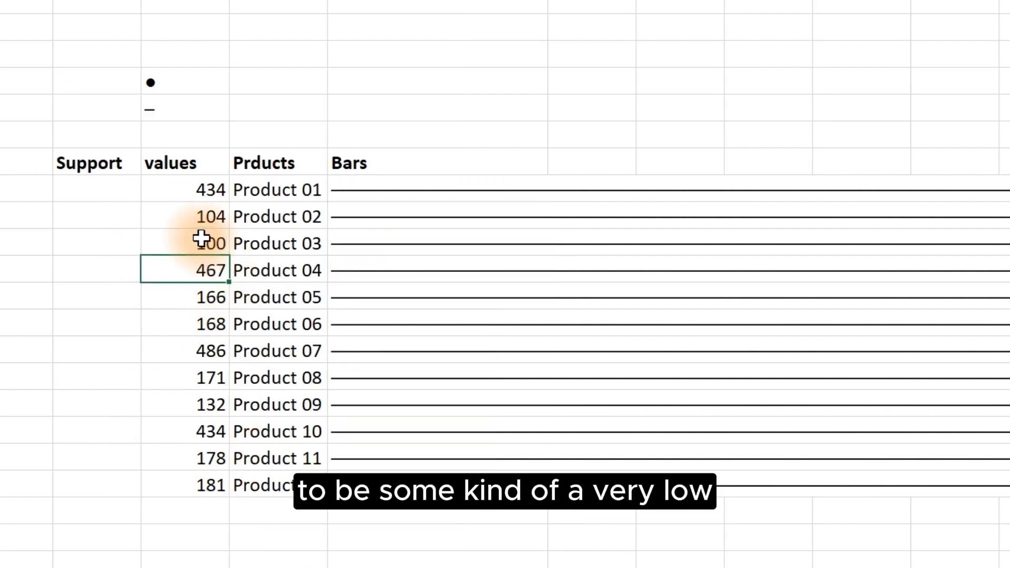
key("Down")
key("Down")
type("300")
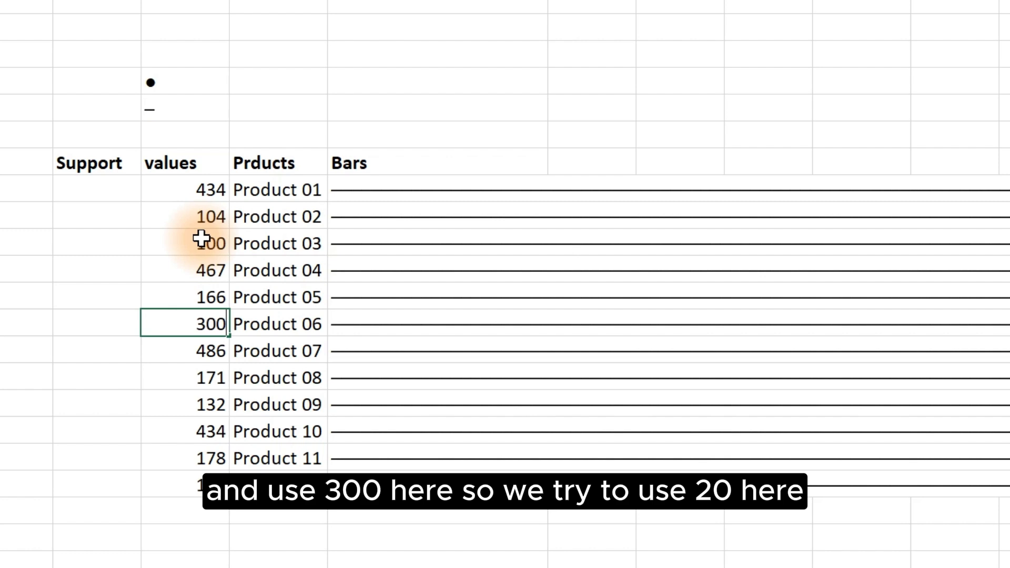
key("Return")
key("Down")
type("20")
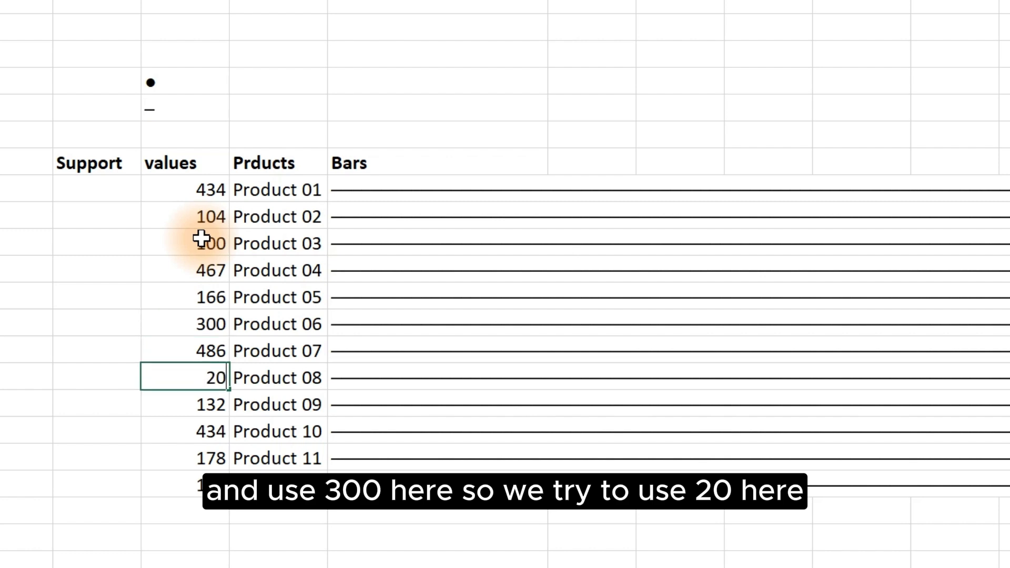
key("Return")
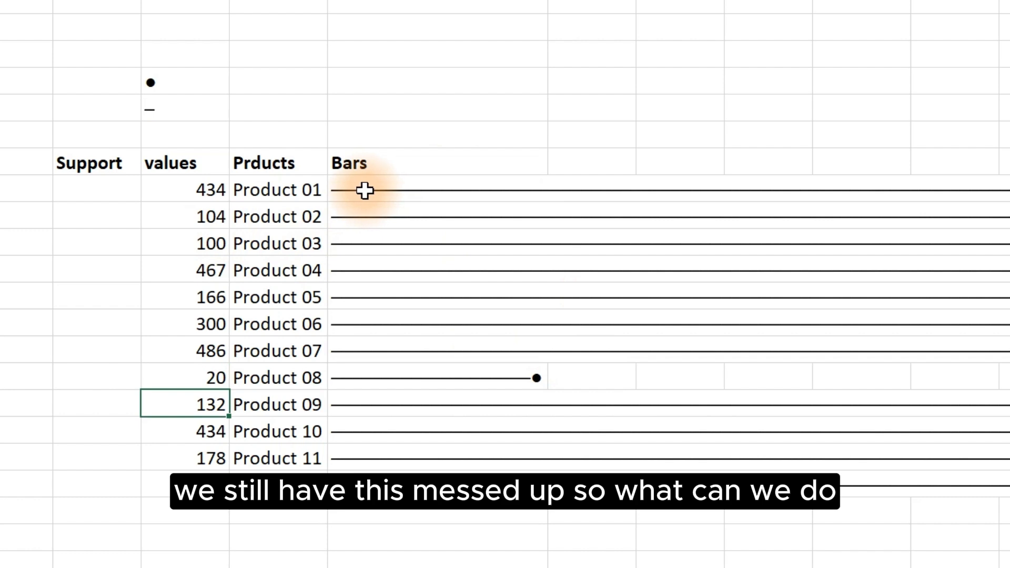
Step: Clear the REPT formulas from all Bars cells
left_click_drag(368, 191, 407, 518)
key("Delete")
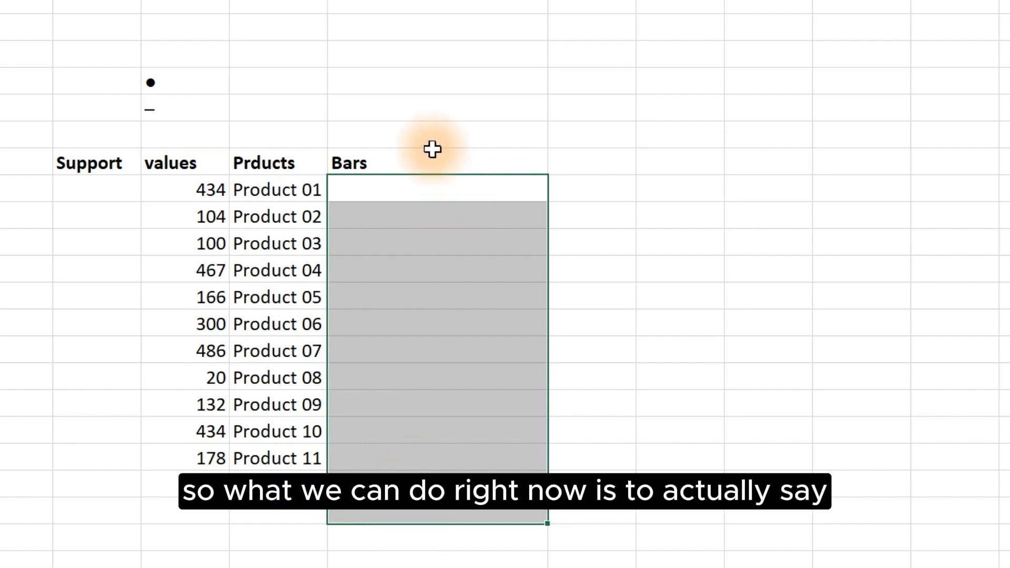
Step: Begin a formula in the first Bars cell: =REPT($D$5, ROUND(D8 / MAX($D$8:$D$19 with both references locked
left_click(383, 189)
type("=")
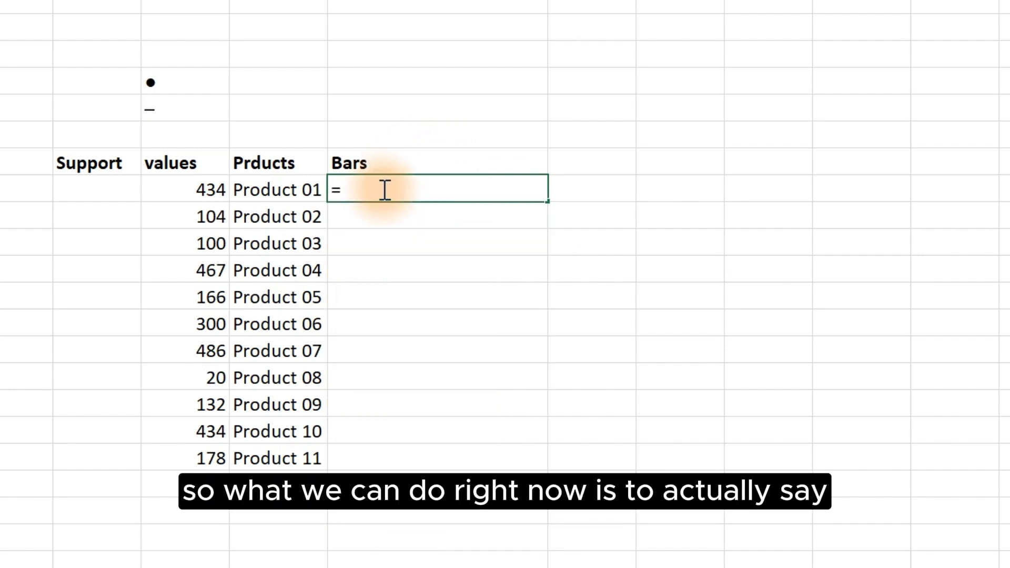
type("retp")
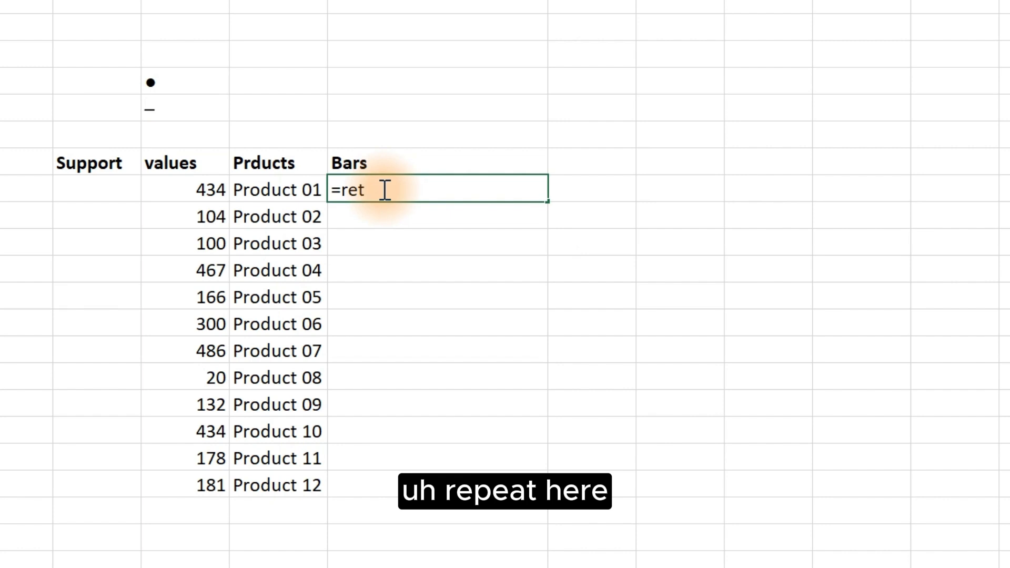
key("BackSpace")
type("pt")
key("Tab")
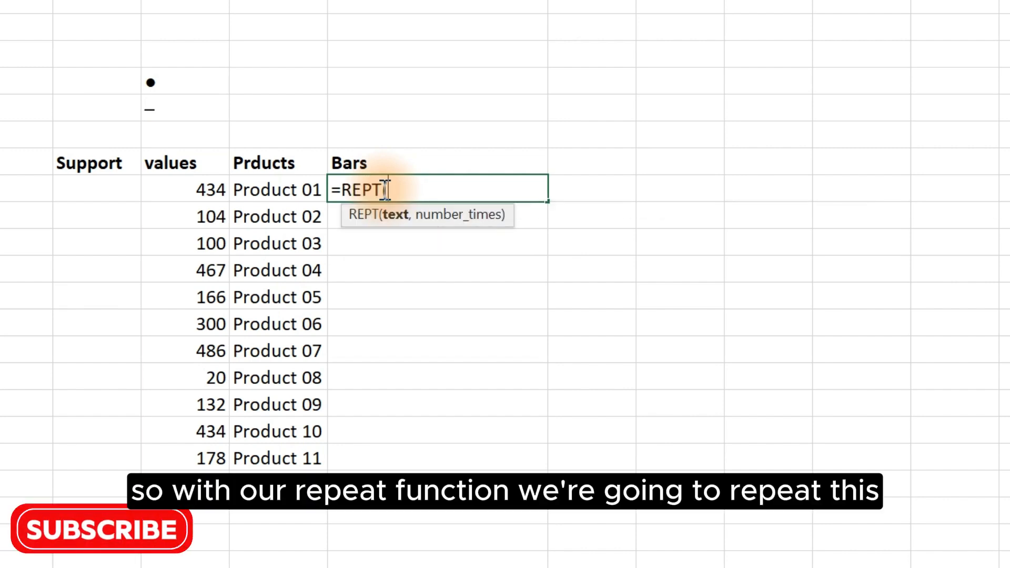
left_click(159, 113)
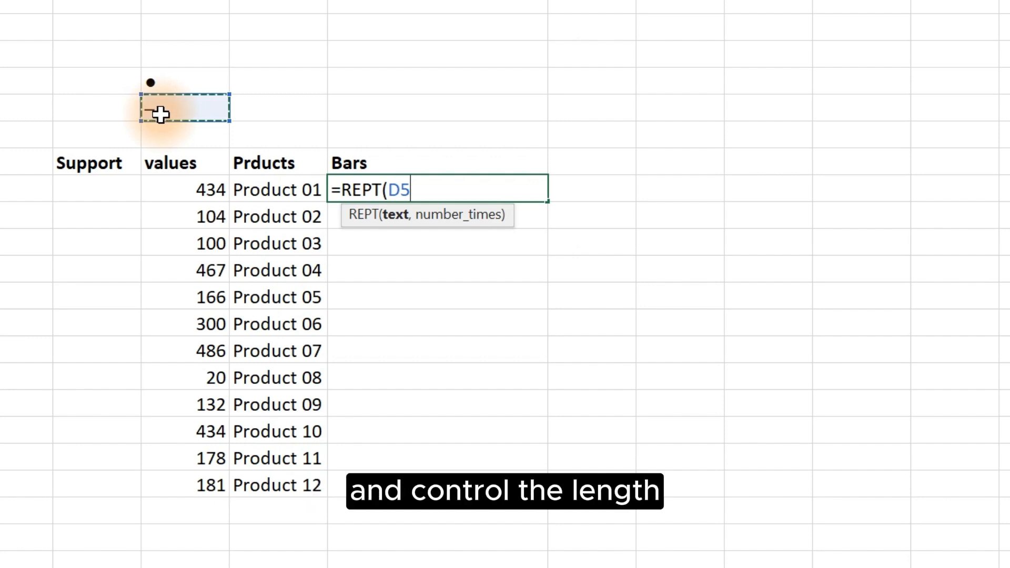
key("F4")
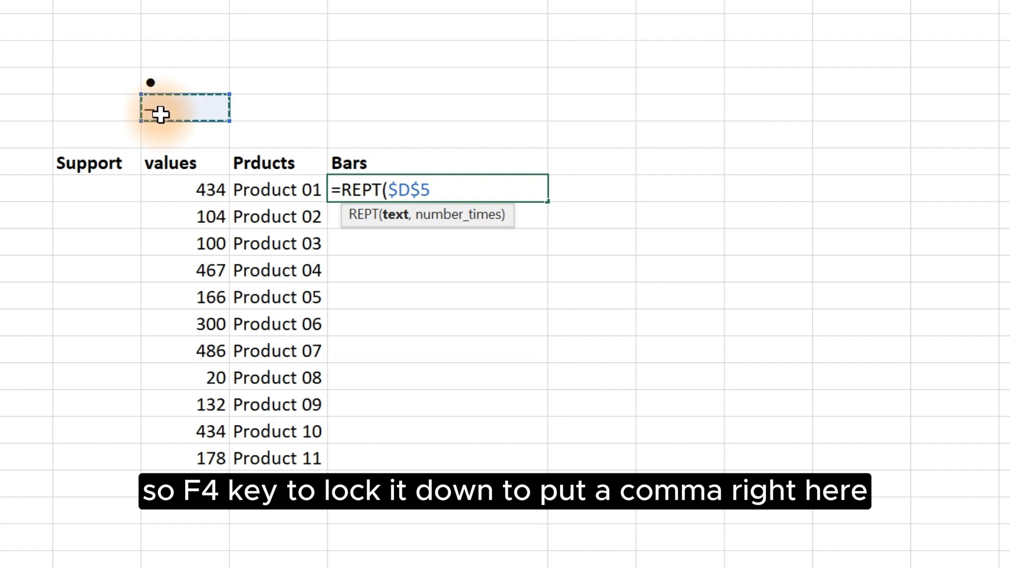
type(",")
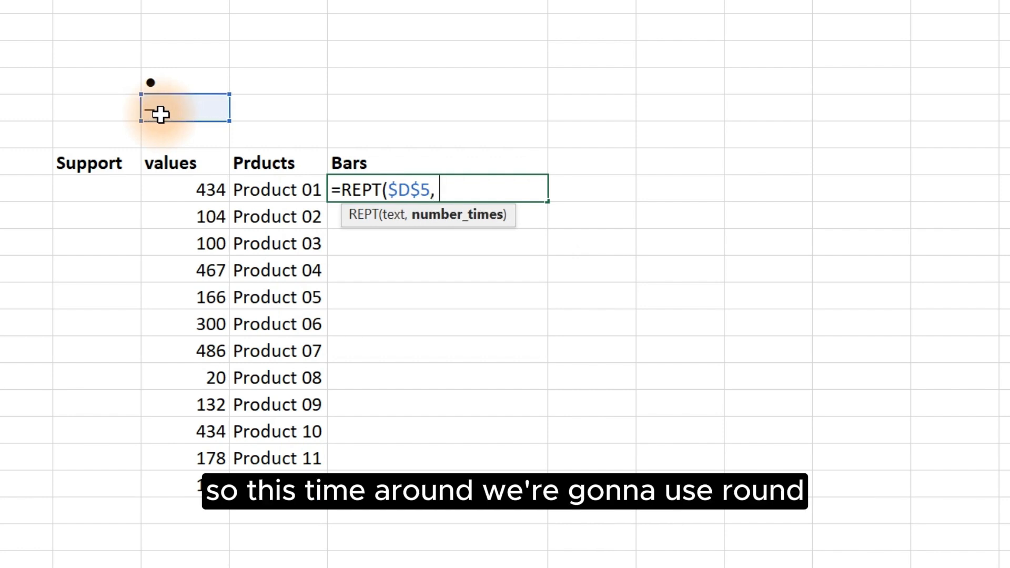
type(" rou")
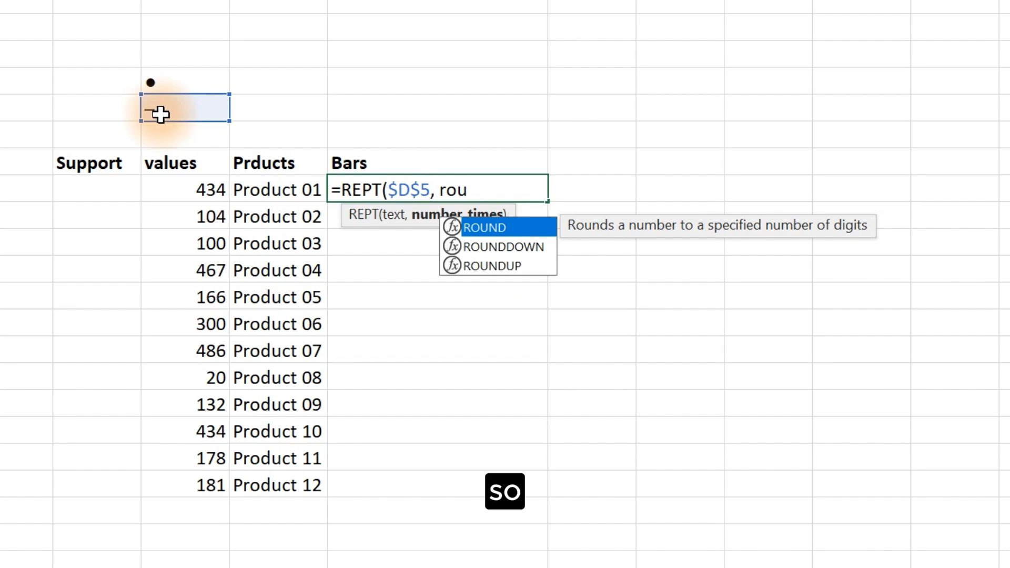
key("Tab")
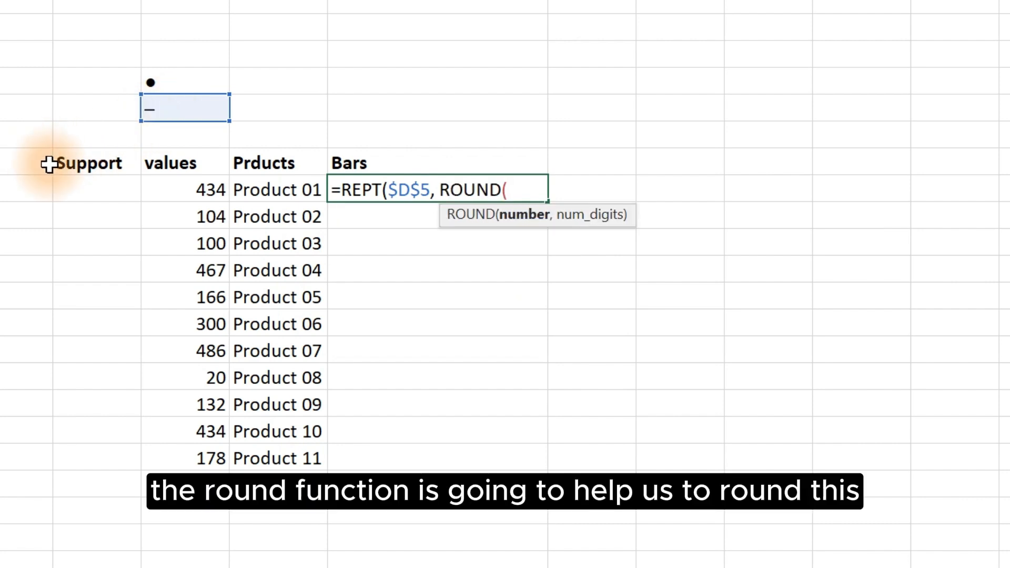
left_click(169, 189)
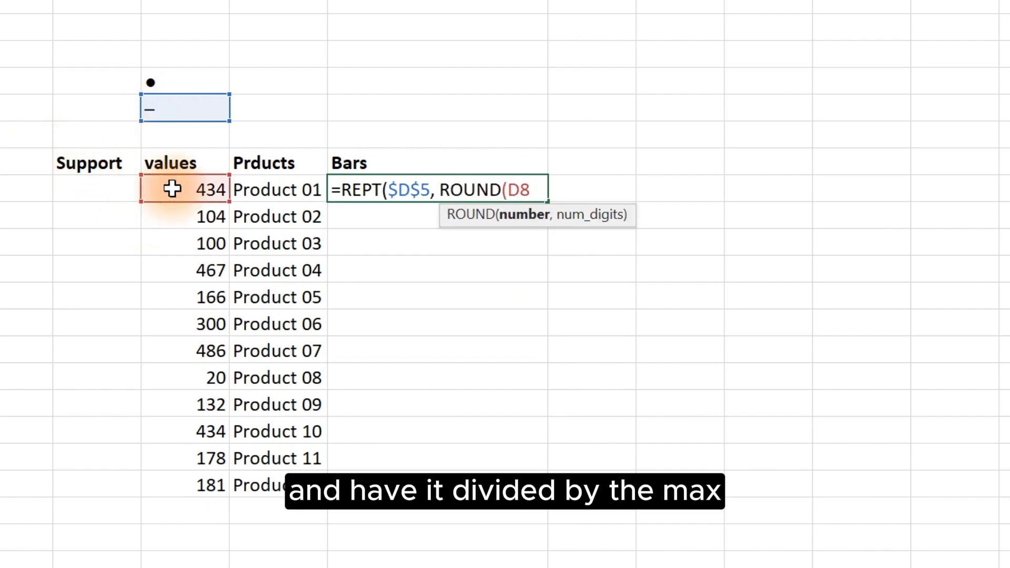
type("/ max")
key("Tab")
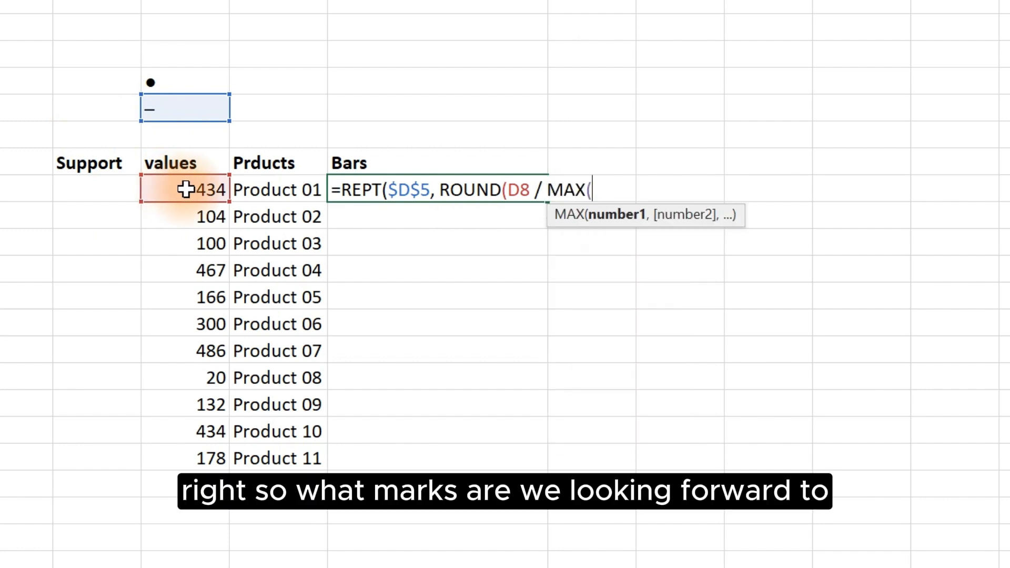
left_click_drag(187, 188, 181, 489)
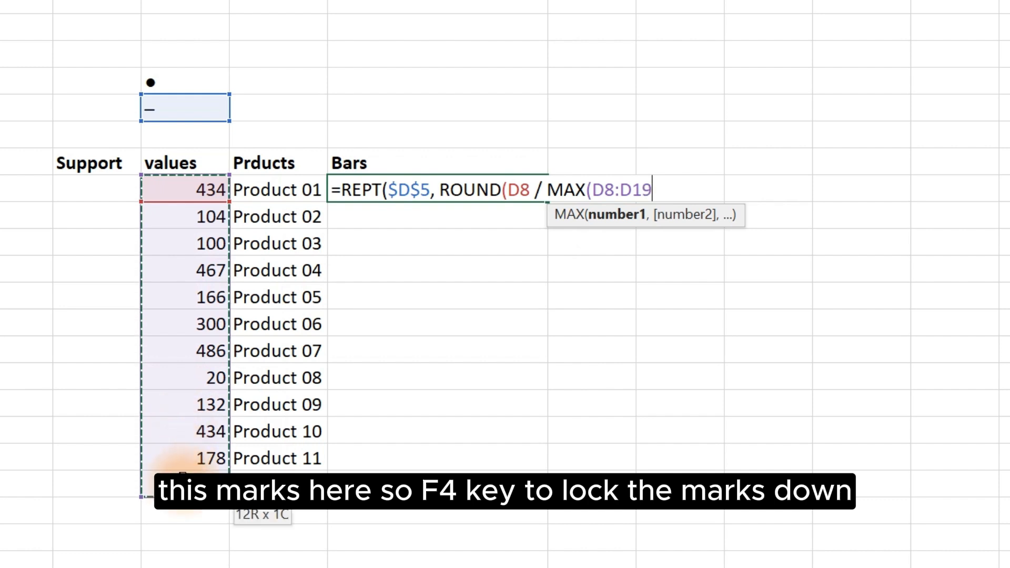
key("F4")
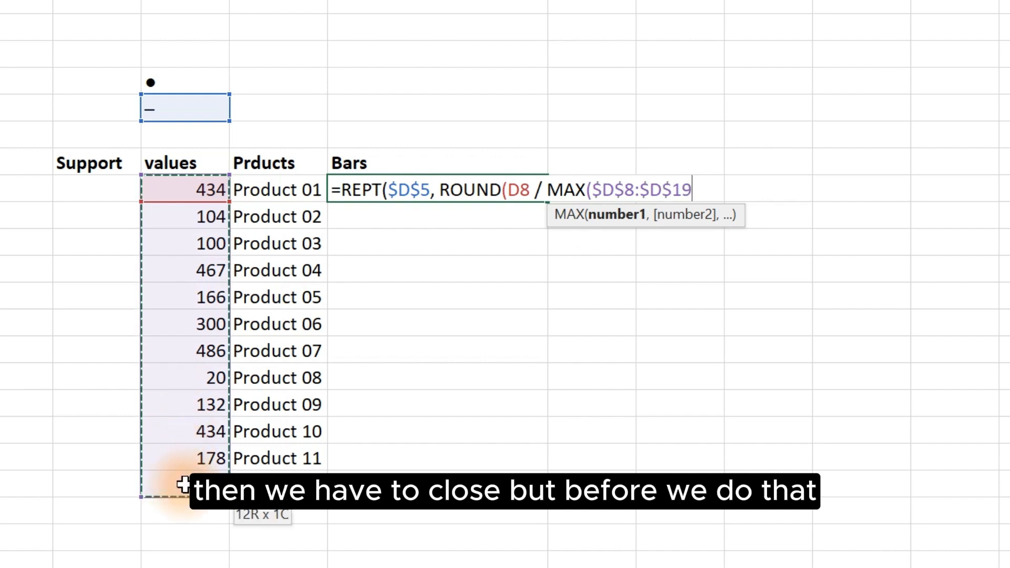
Step: Complete and enter the formula as =REPT($D$5, ROUND((D8 / MAX($D$8:$D$19)) * 20, 0))&$D$4
left_click(511, 191)
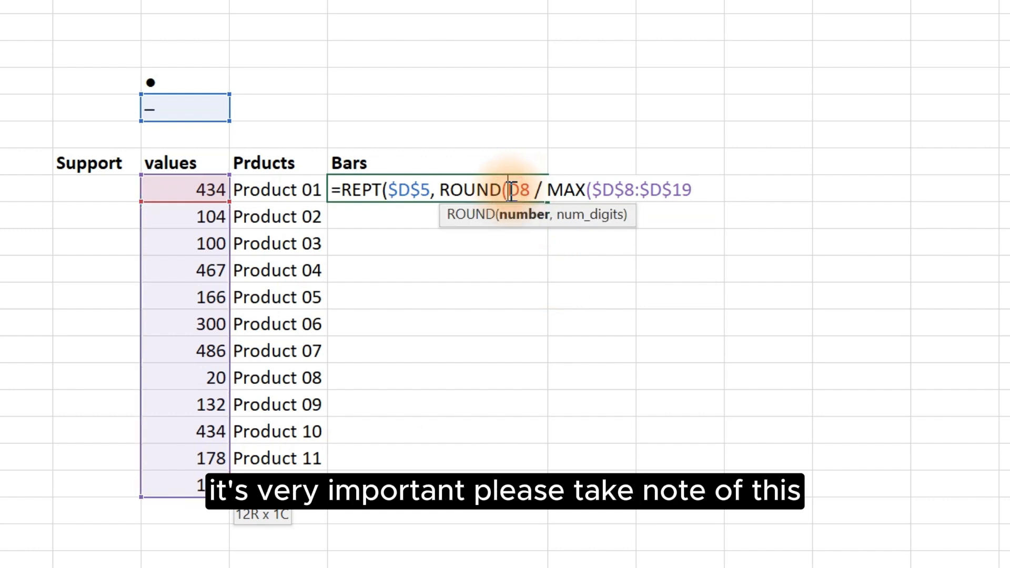
type("(")
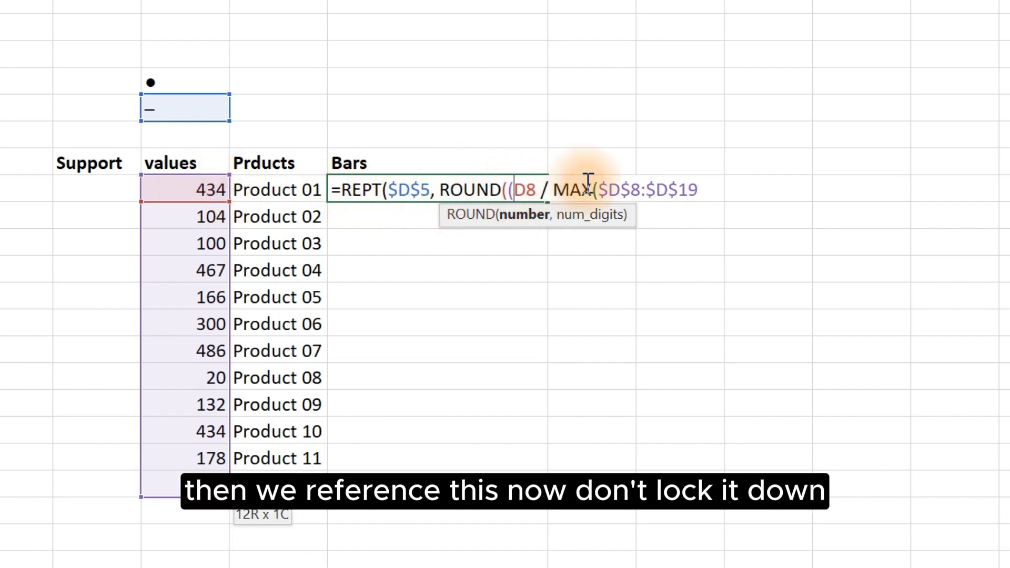
left_click(699, 189)
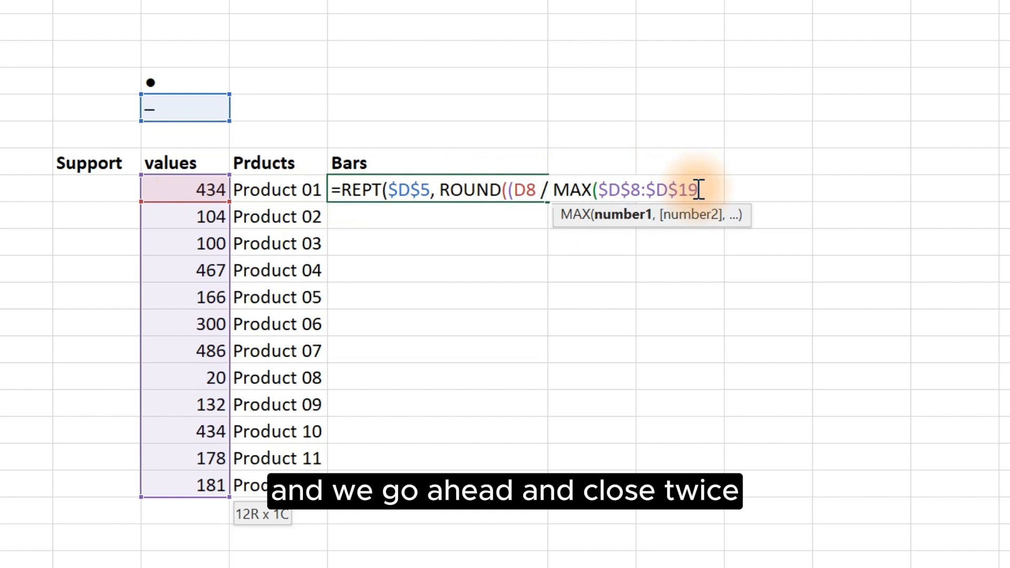
type("))")
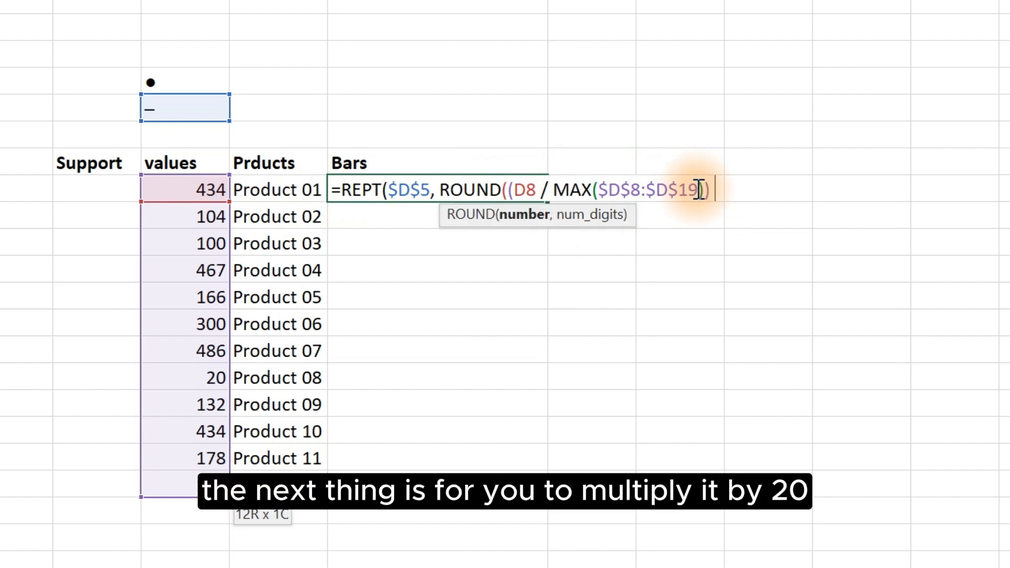
type(" * 20")
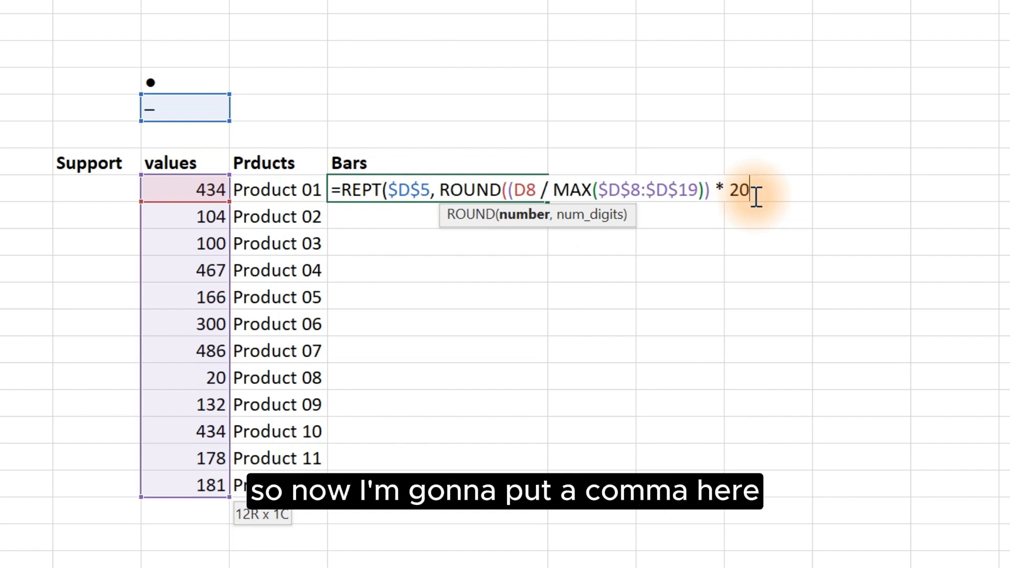
type(", ")
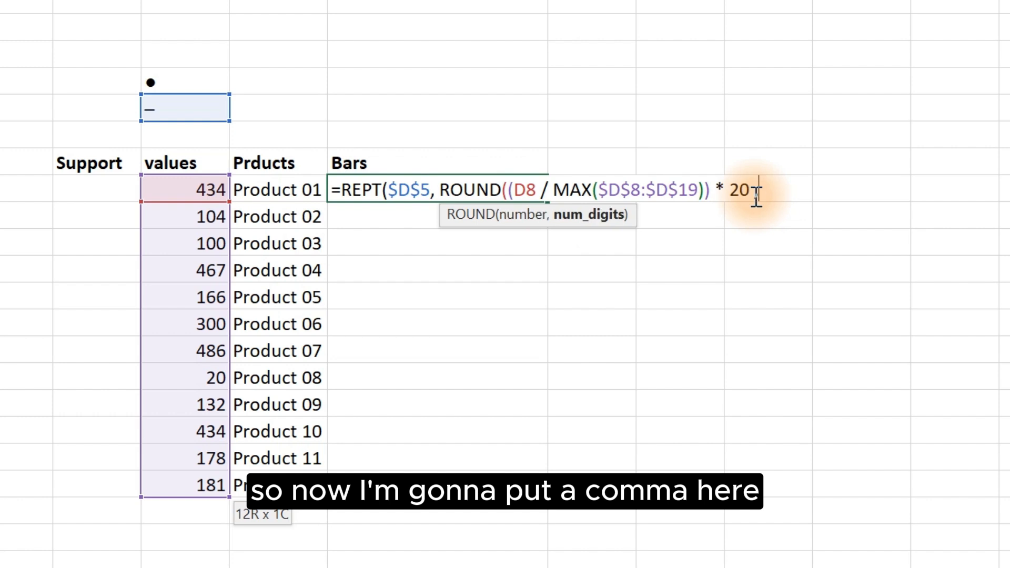
type("0")
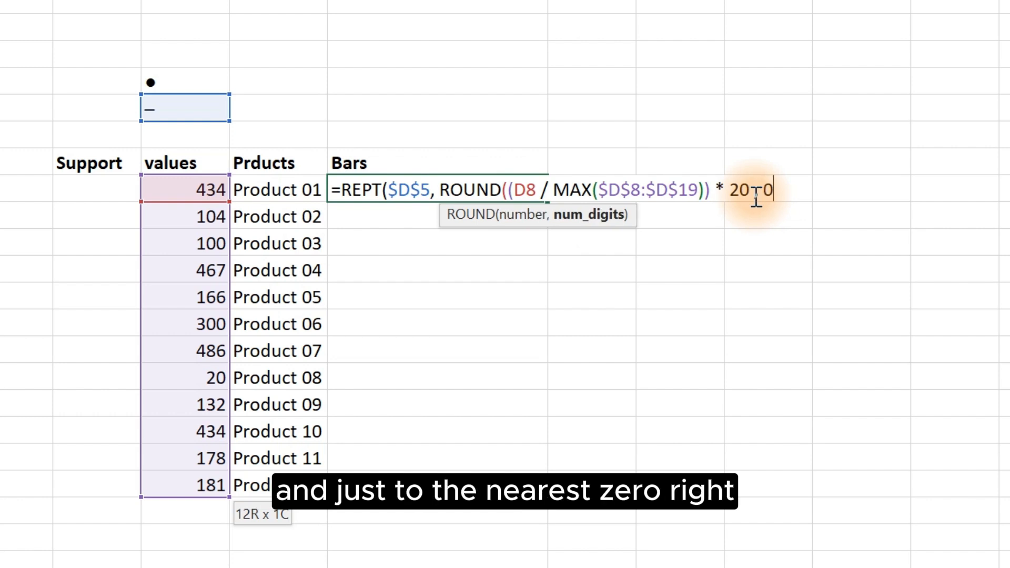
type(")")
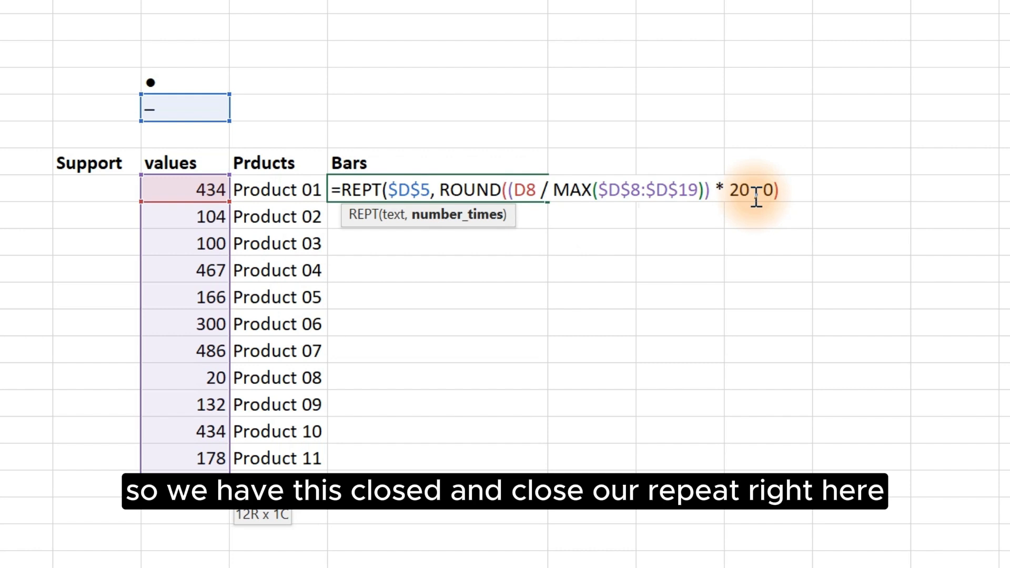
type(")")
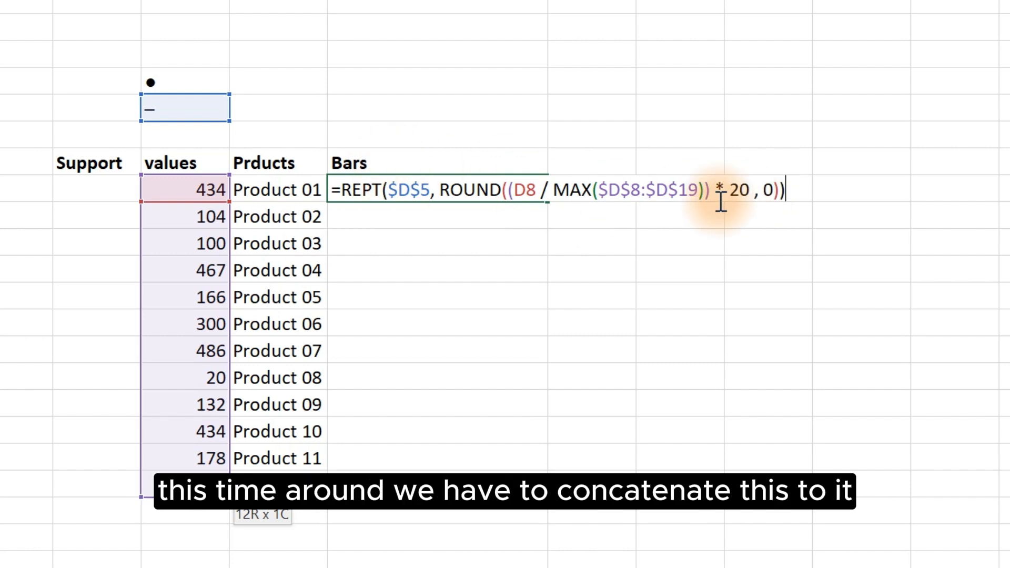
type("&")
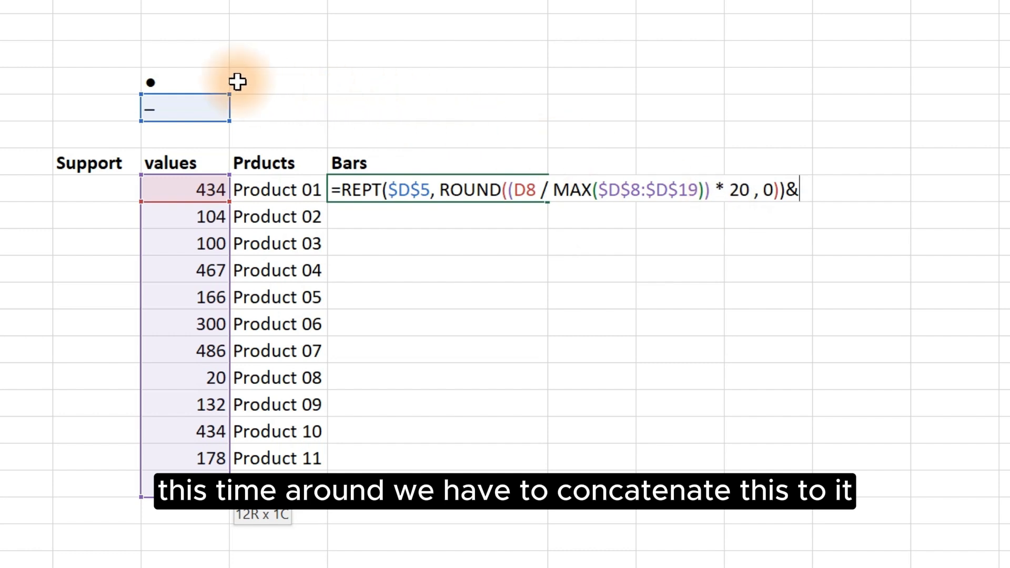
left_click(208, 80)
key("F4")
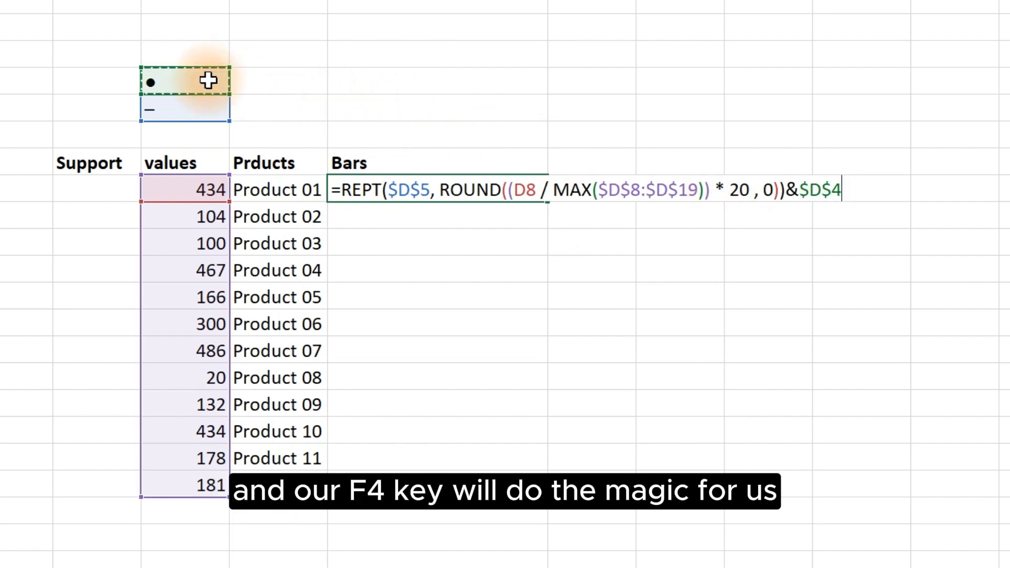
key("Return")
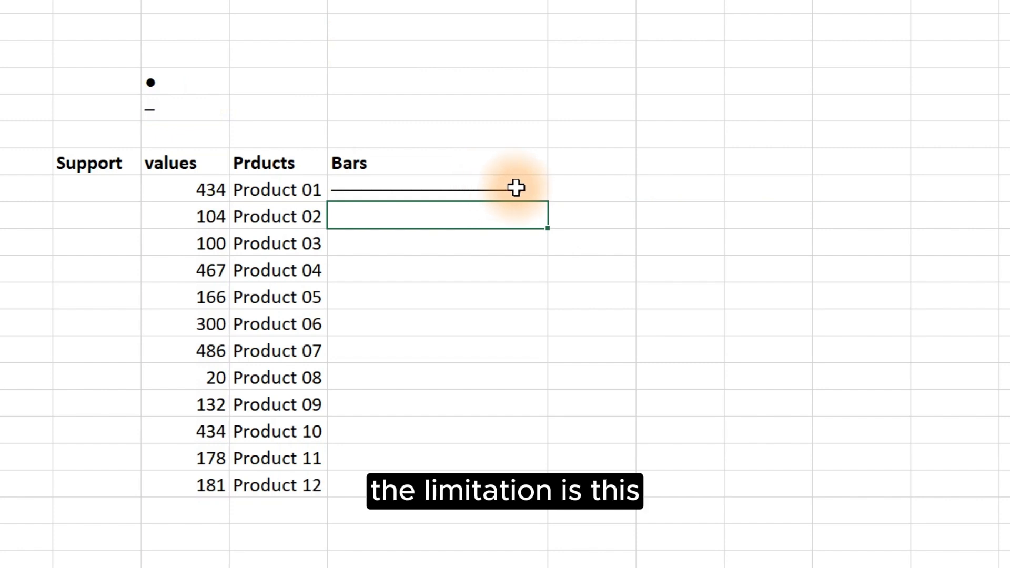
Step: Fill the lollipop formula down the Bars column to Product 12
left_click(516, 188)
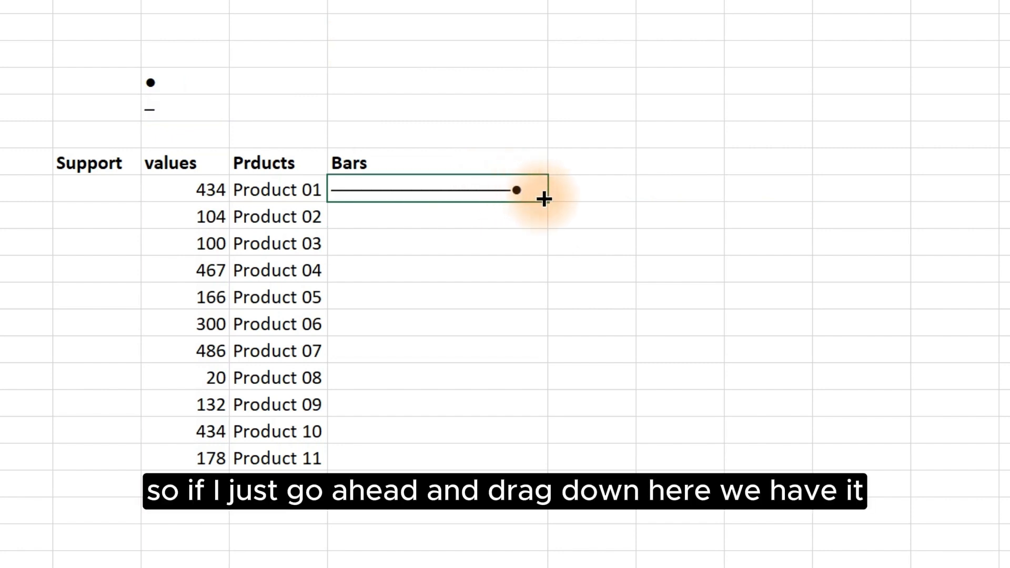
double_click(544, 199)
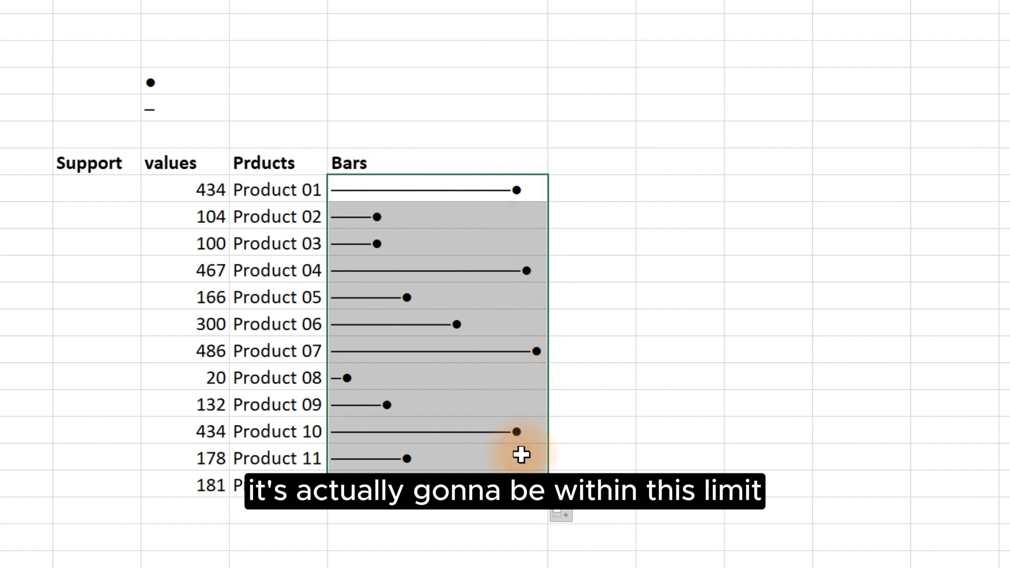
left_click_drag(581, 195, 1004, 484)
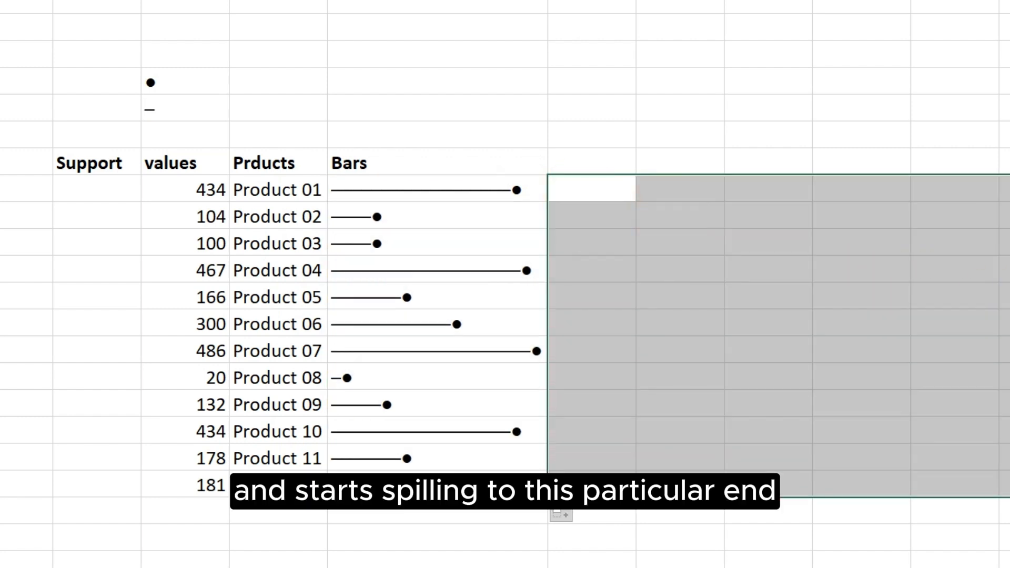
Step: Review the ROUND part of the first Bars cell's formula without changing it
left_click(398, 199)
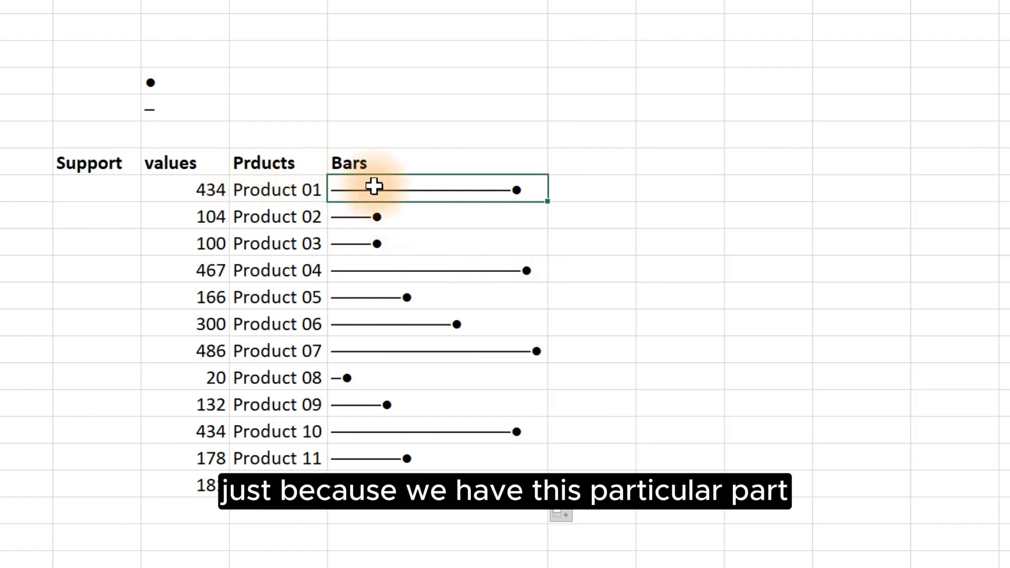
double_click(394, 187)
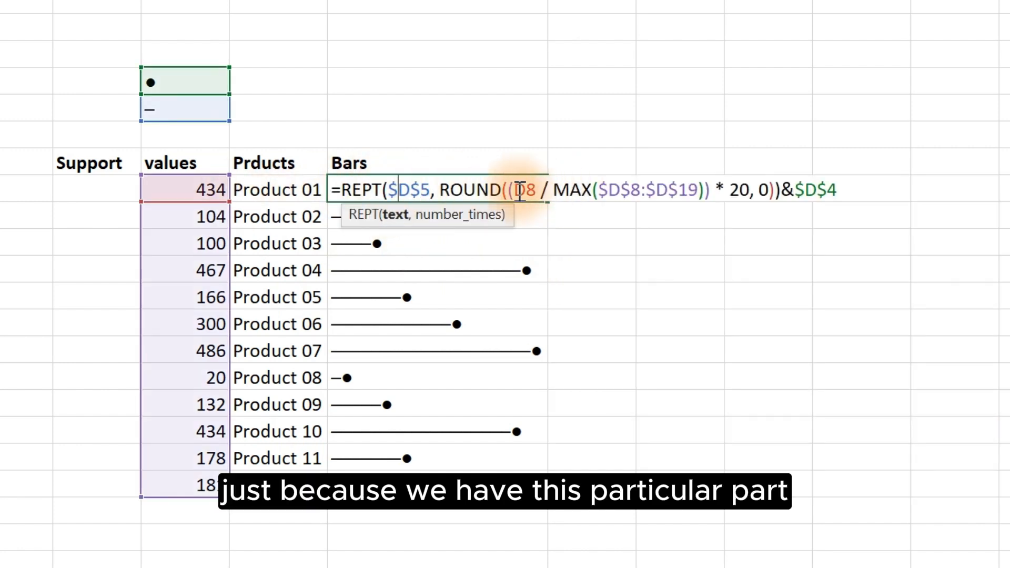
left_click_drag(516, 191, 769, 201)
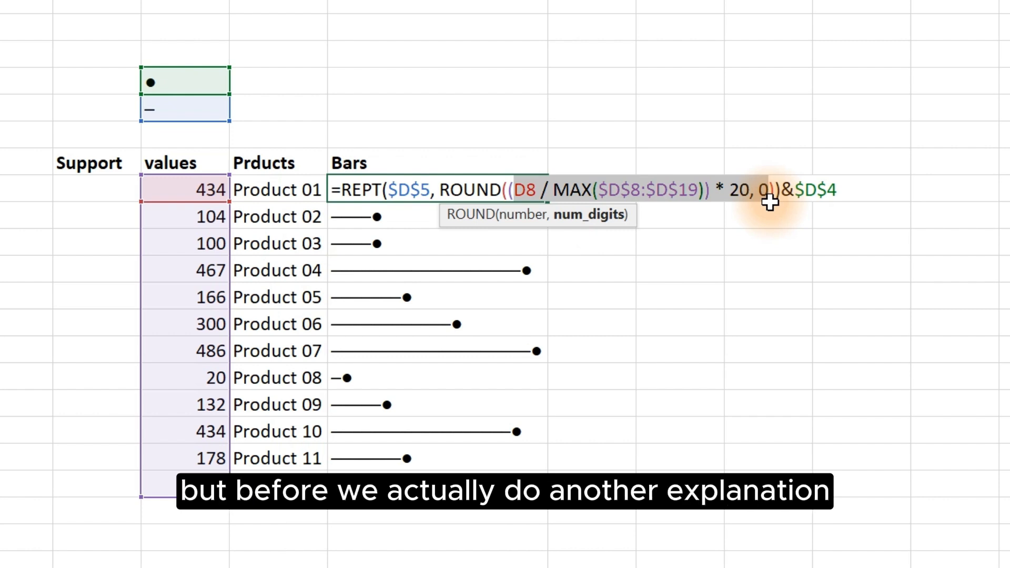
key("ctrl+Return")
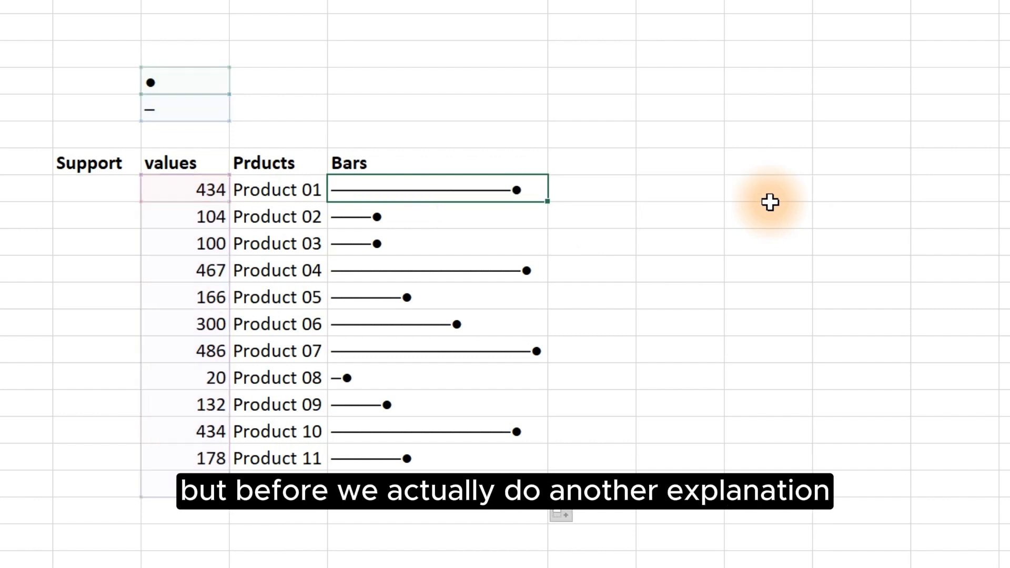
Step: Enter =D8/SUM($D$8:$D$19) in the first Support cell, locking the sum range
left_click(74, 187)
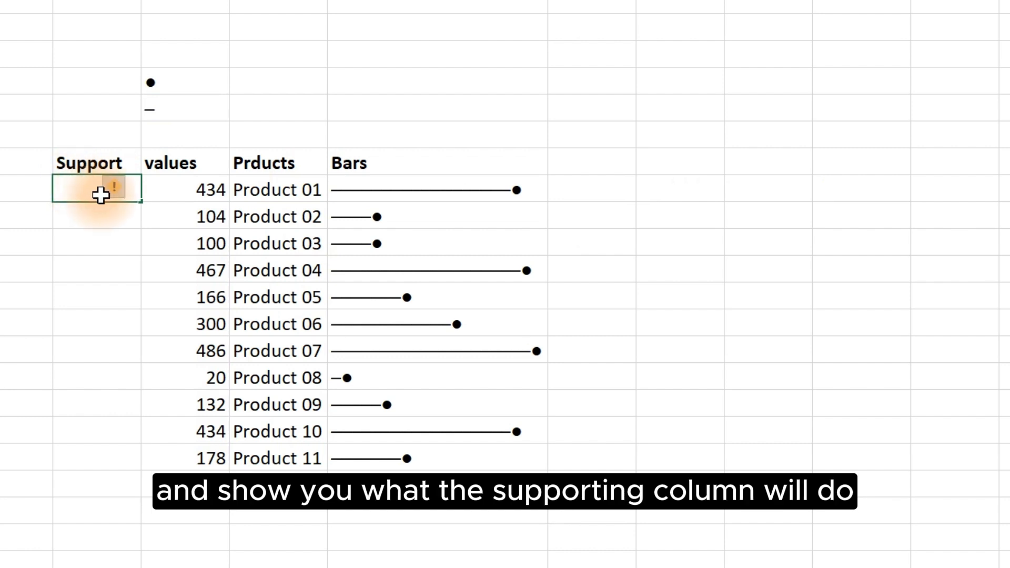
type("=")
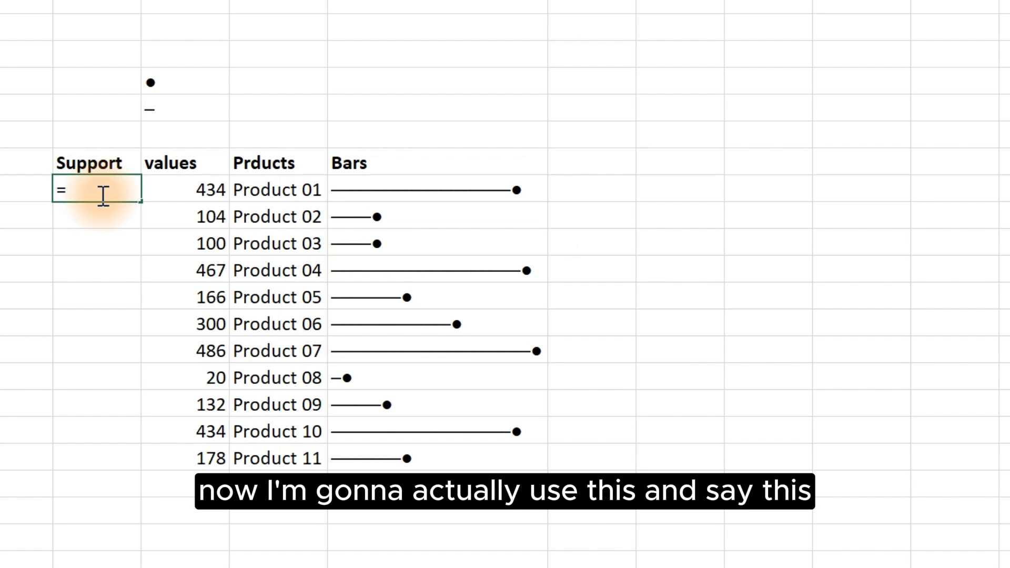
left_click(172, 195)
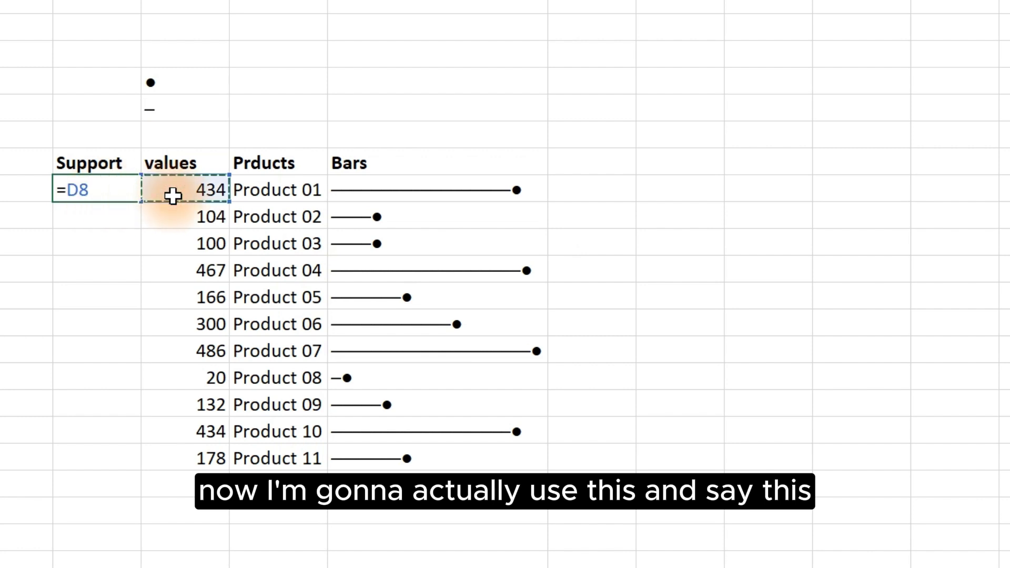
type("/sum")
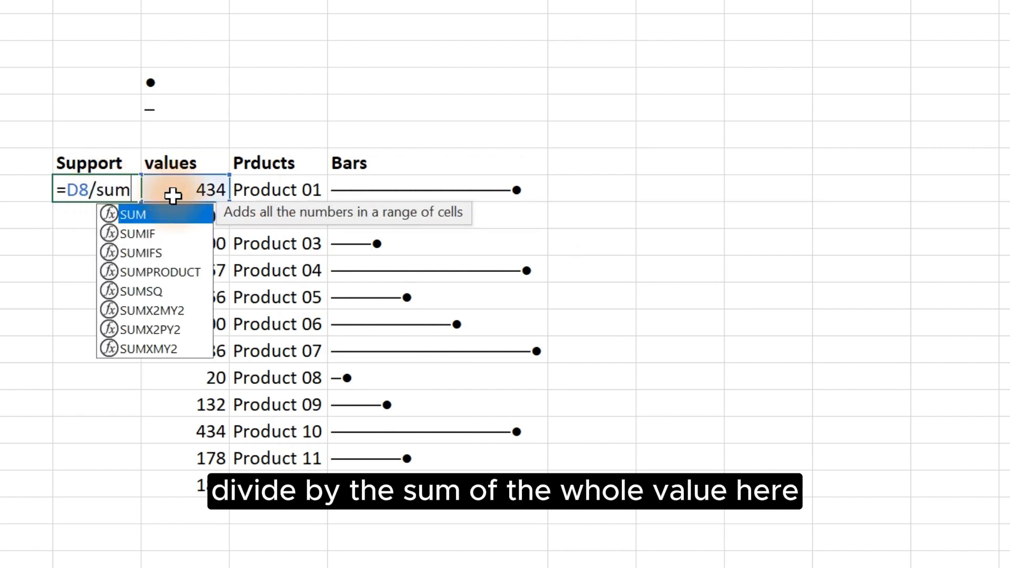
key("Tab")
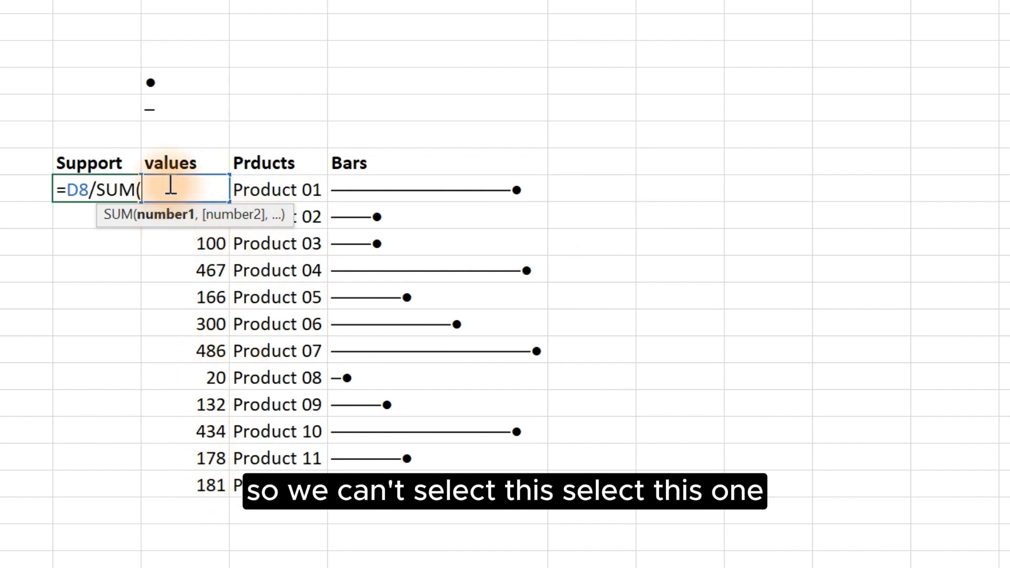
left_click(271, 191)
key("Left")
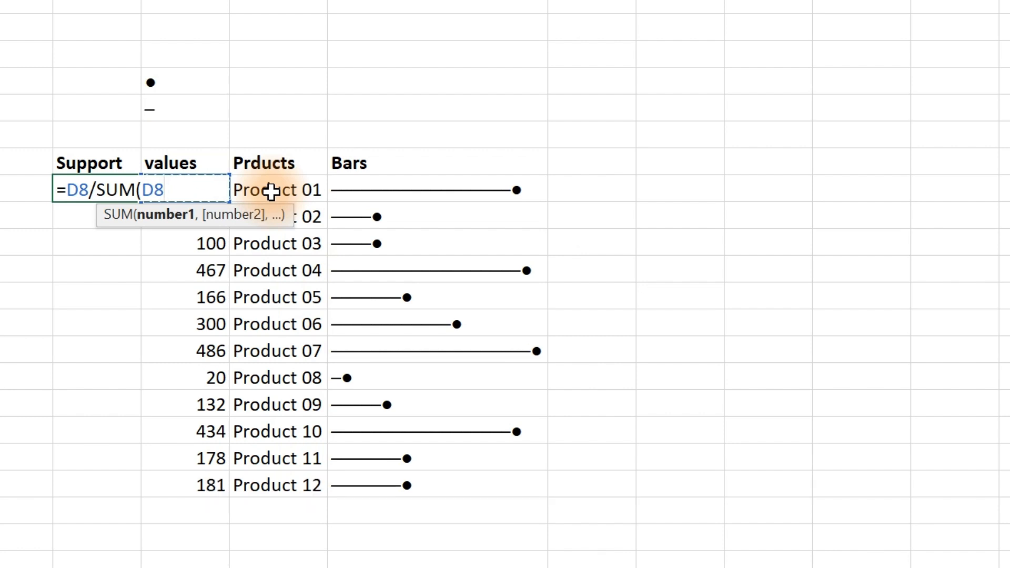
key("ctrl+shift+Down")
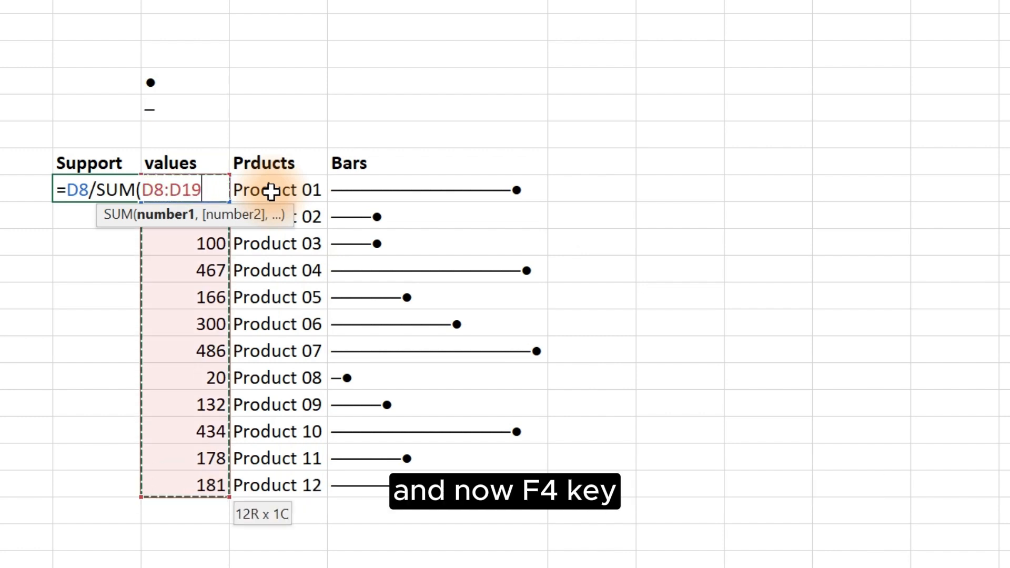
key("F4")
type(")")
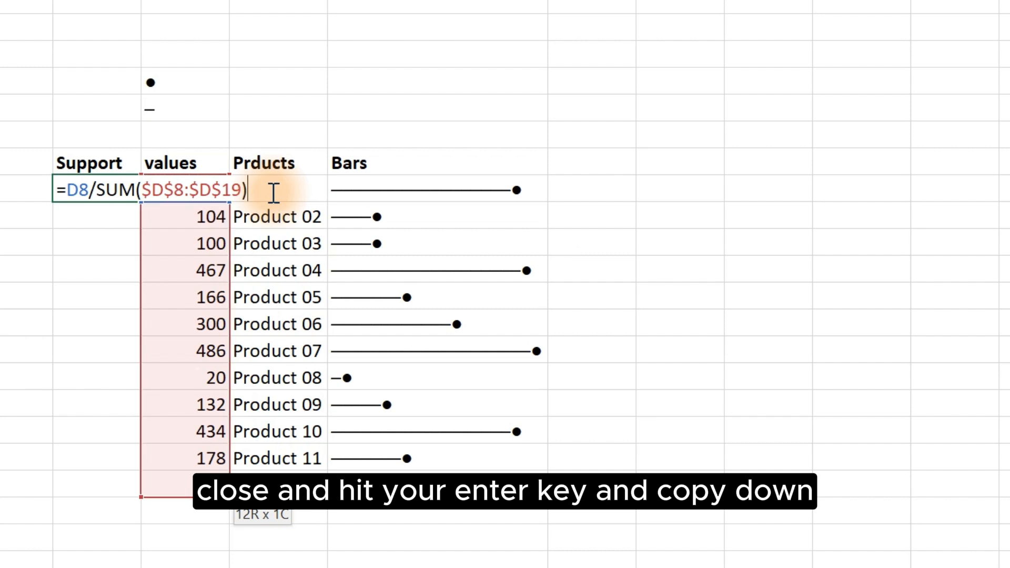
key("ctrl+Return")
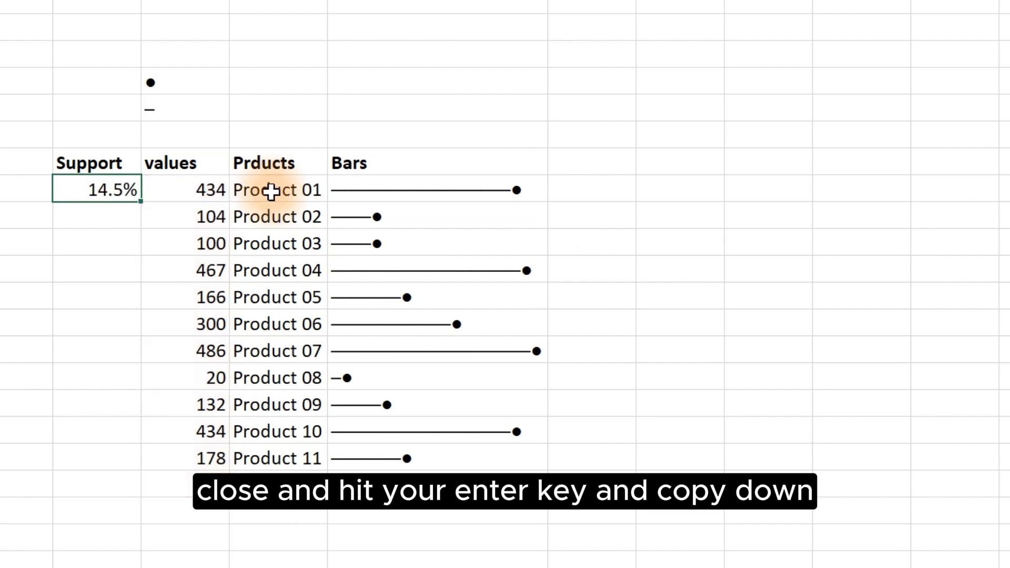
Step: Fill the Support formula down to Product 12 and apply Percentage format with 1 decimal place
double_click(140, 203)
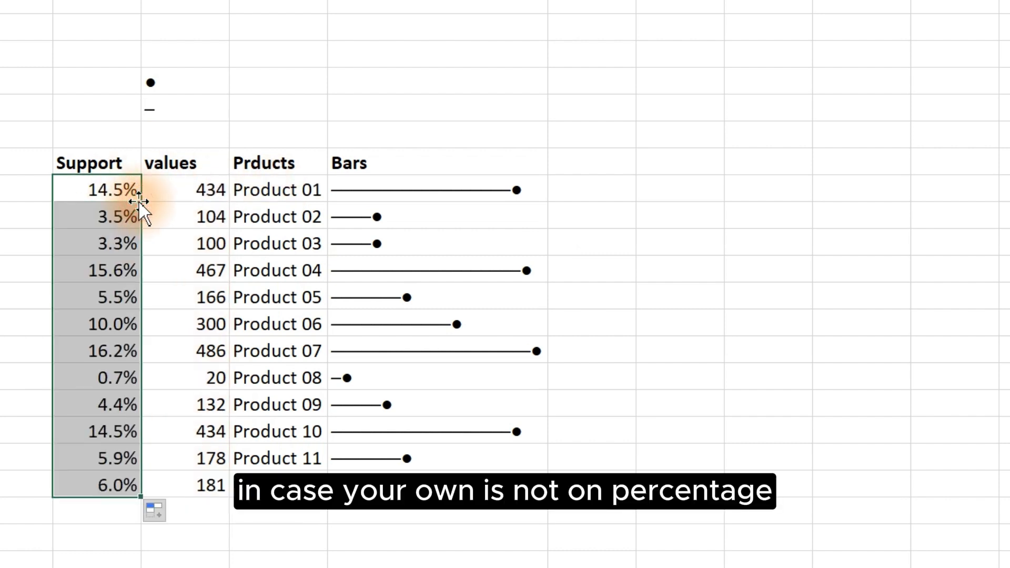
key("ctrl+1")
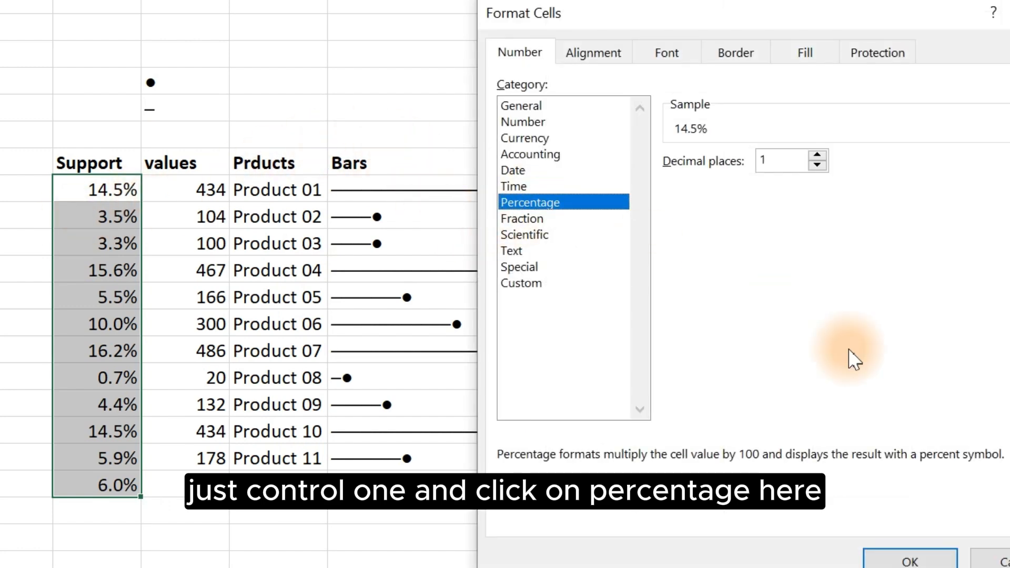
left_click(915, 560)
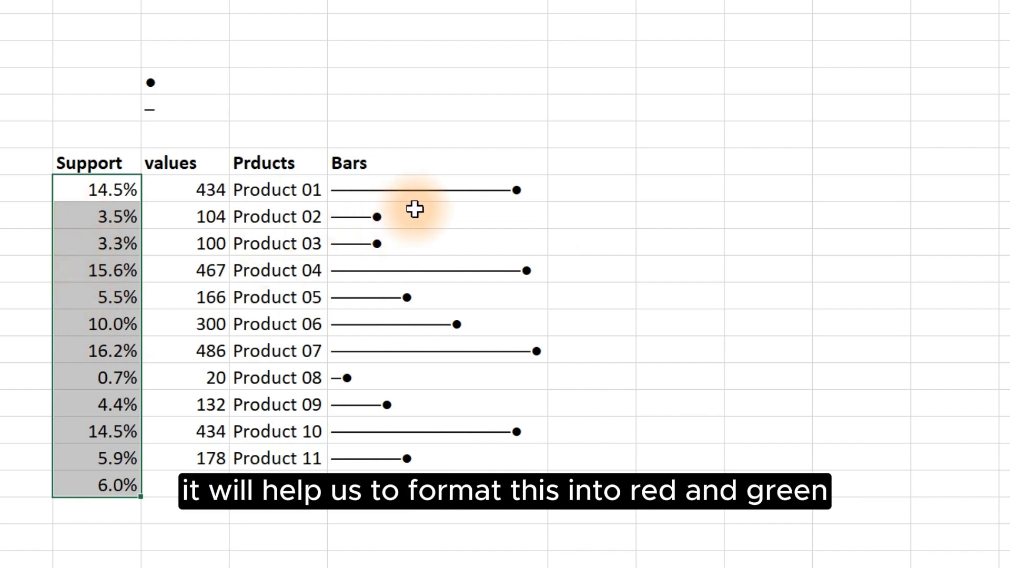
Step: Create a new formula-based conditional formatting rule on the Bars cells F8:F19 using =$C8<0.05
left_click_drag(406, 192, 396, 471)
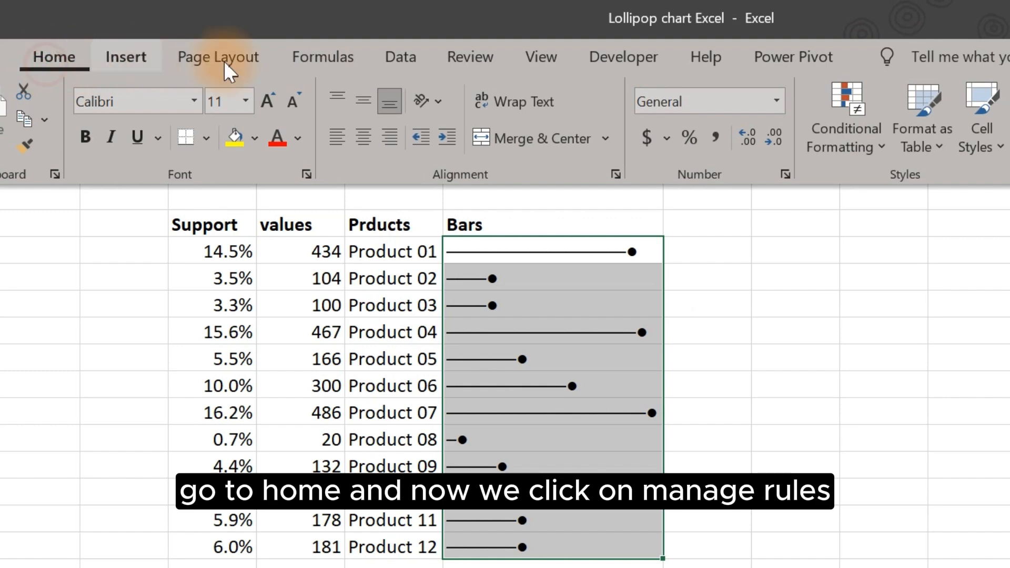
left_click(859, 151)
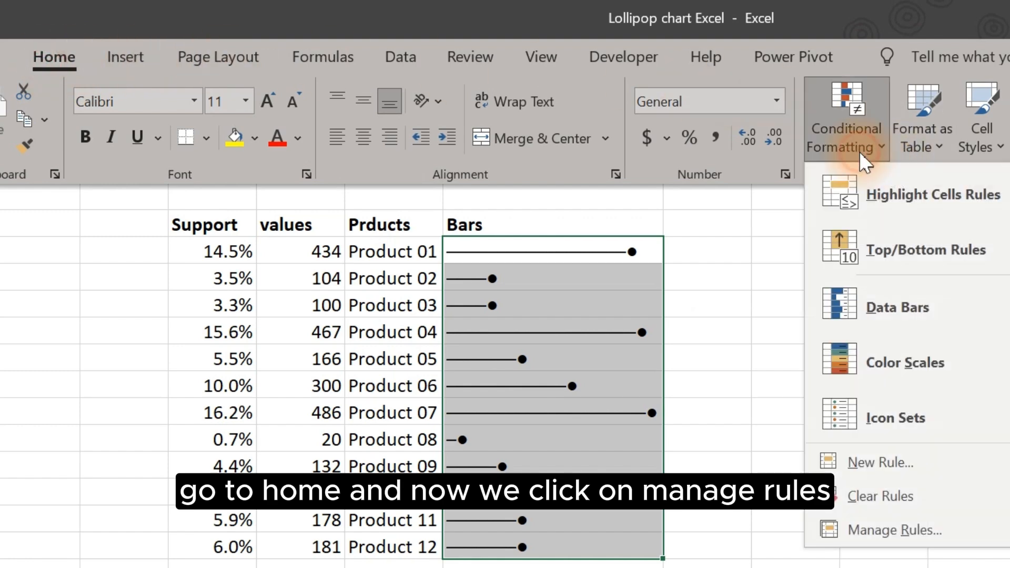
left_click(893, 540)
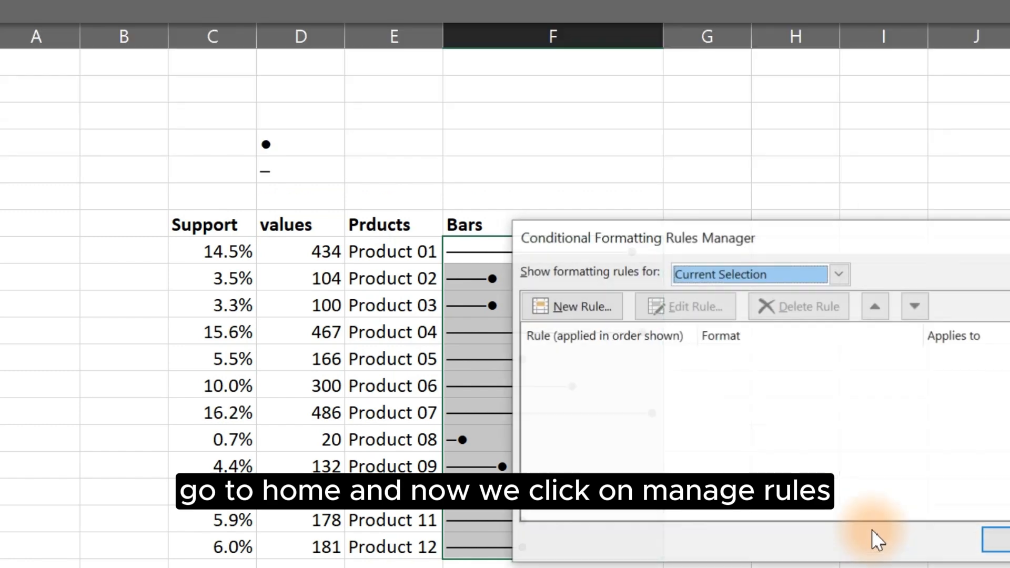
left_click(584, 308)
left_click(779, 345)
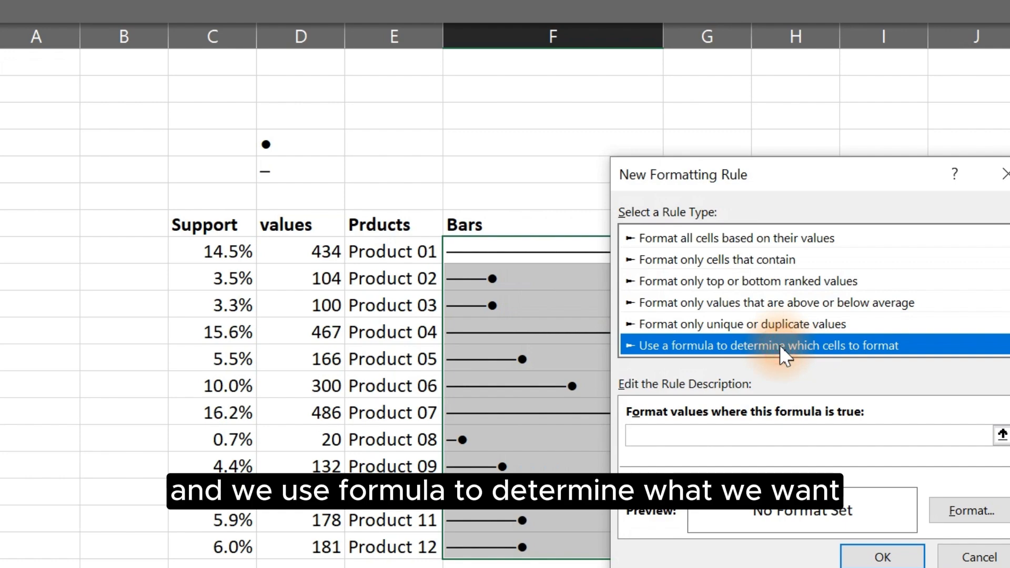
left_click(708, 431)
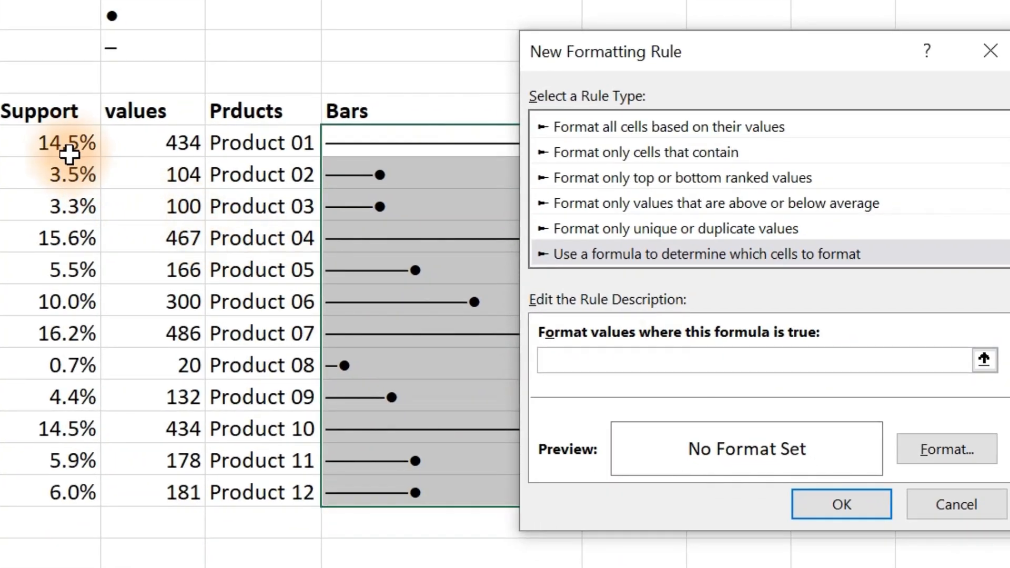
left_click(123, 189)
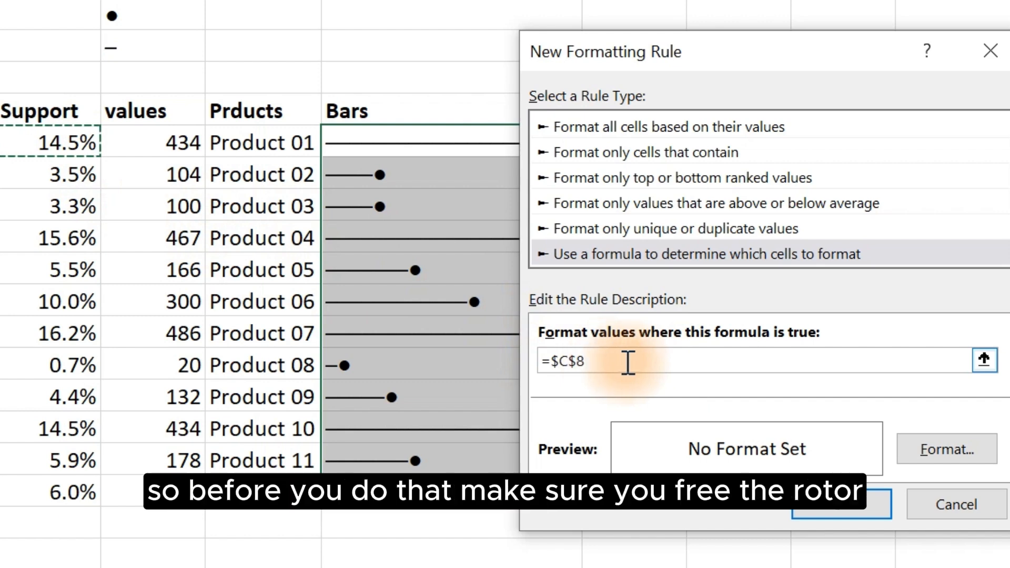
left_click(587, 361)
left_click(582, 361)
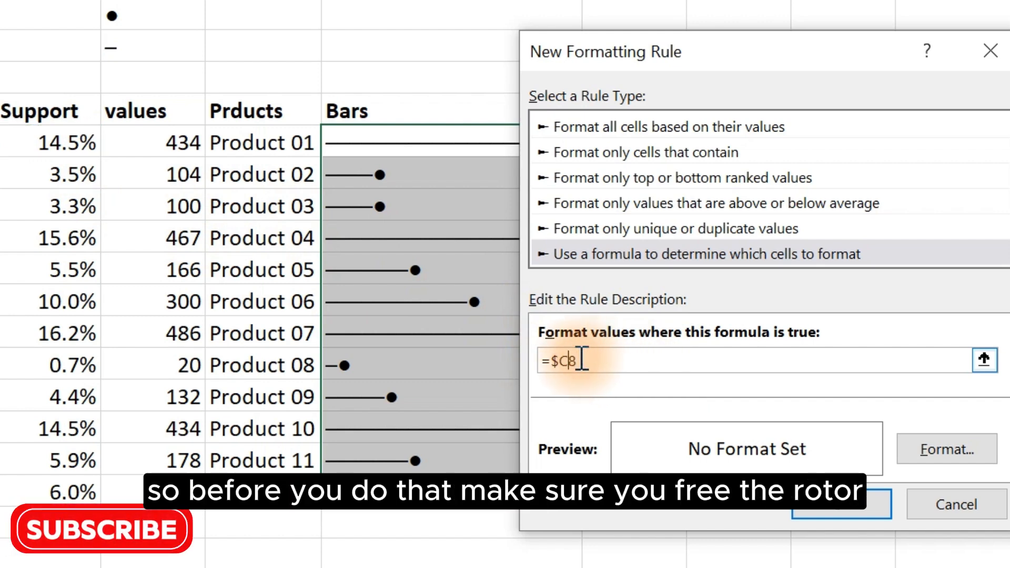
left_click(581, 359)
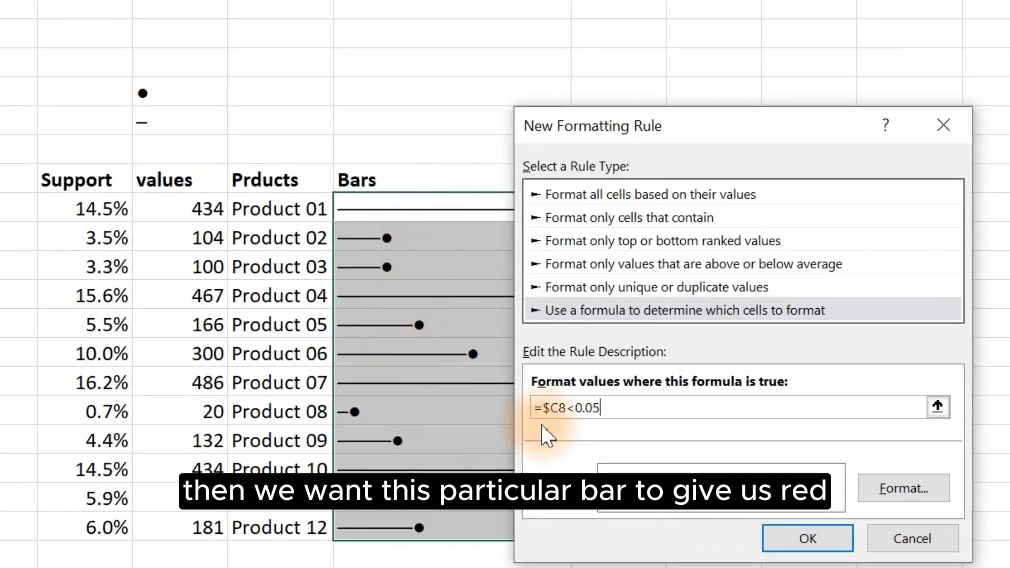
Step: Set the rule's font to bold red and apply the rule to the Bars cells
left_click(897, 481)
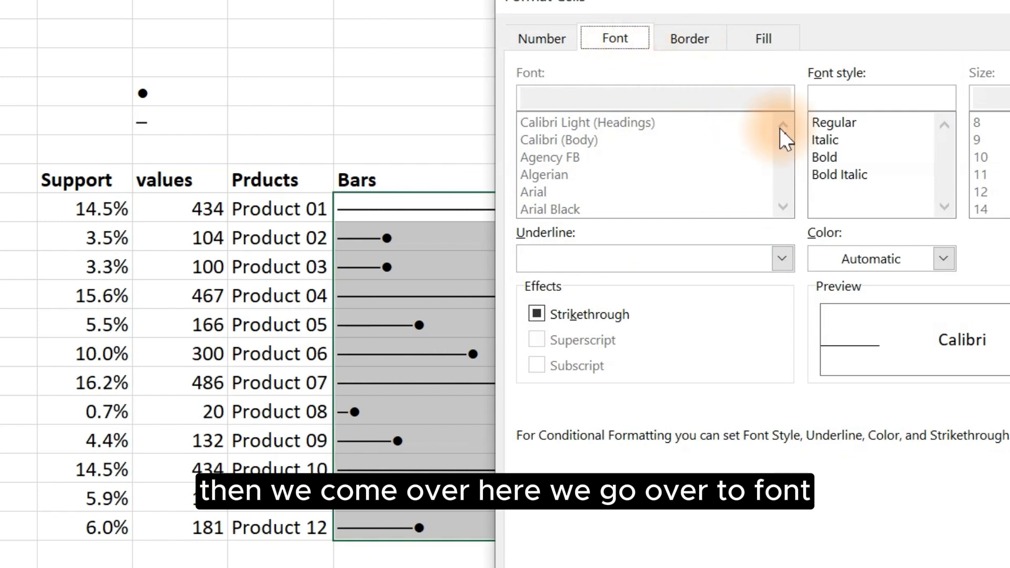
left_click(843, 155)
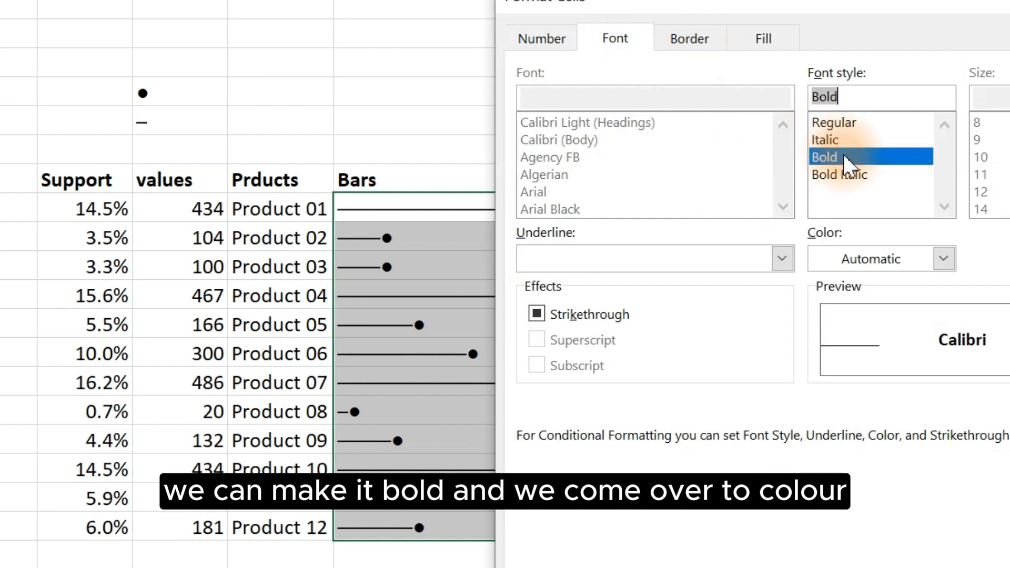
left_click(941, 257)
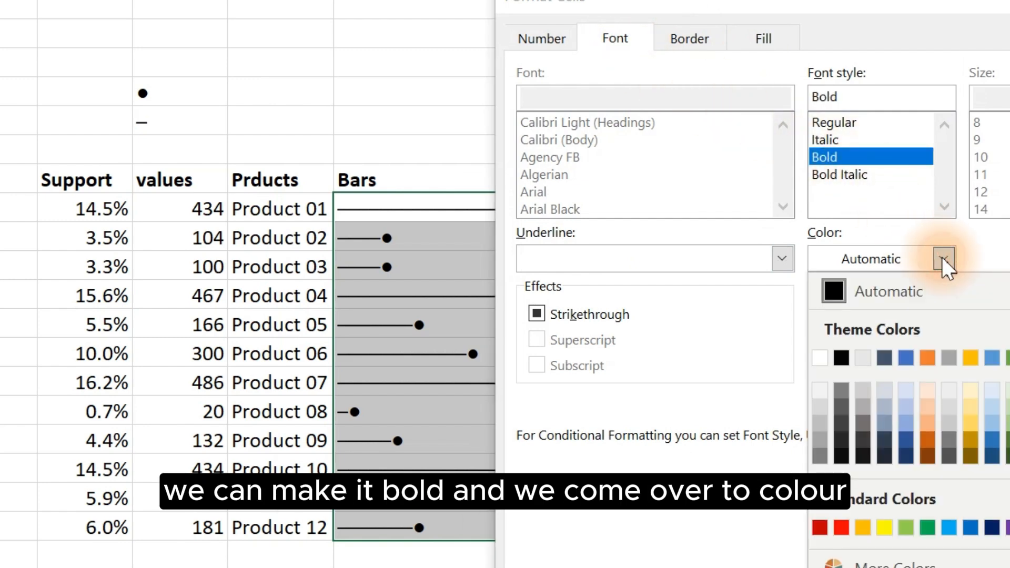
left_click(820, 528)
key("Return")
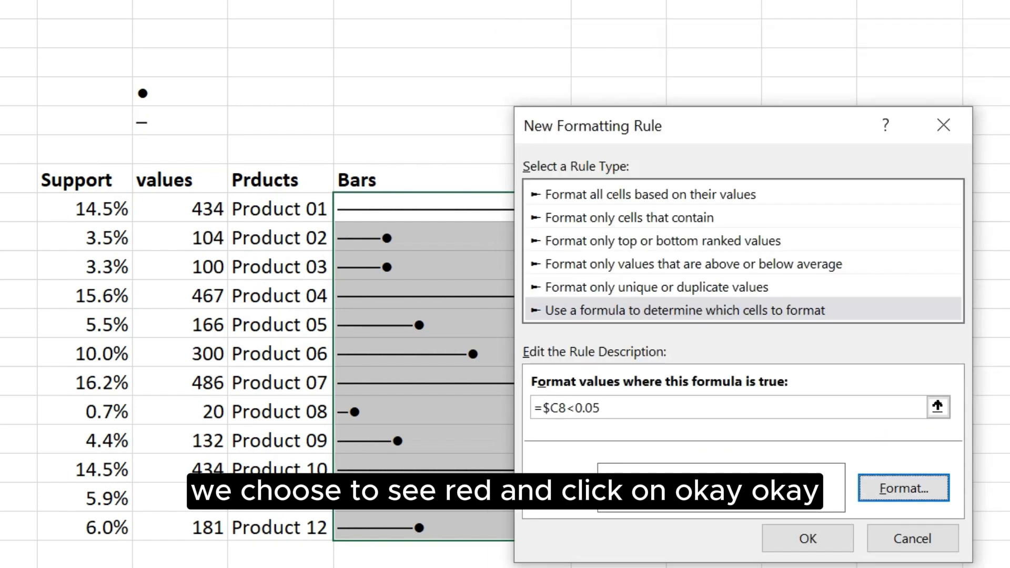
left_click(792, 533)
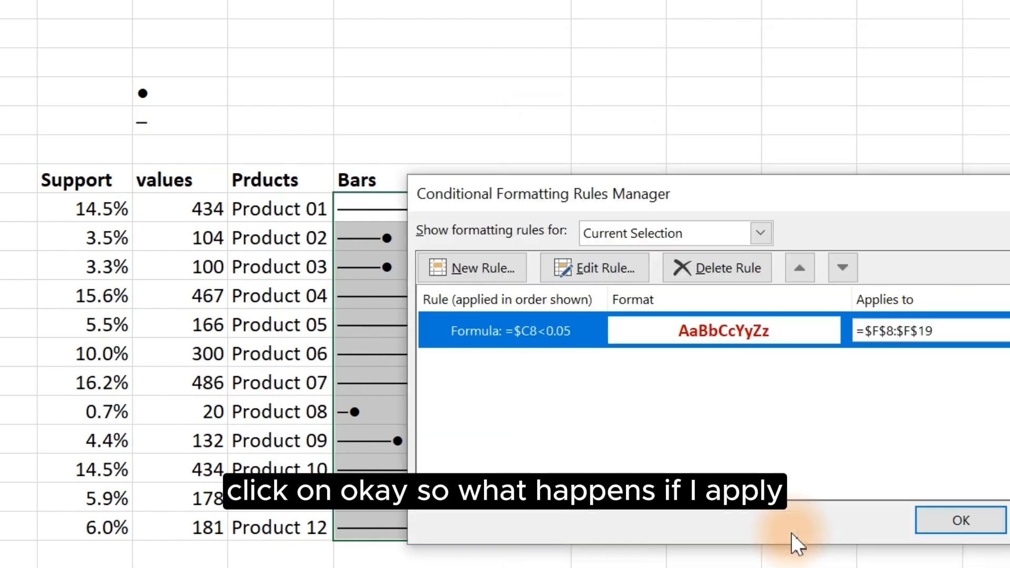
left_click(917, 524)
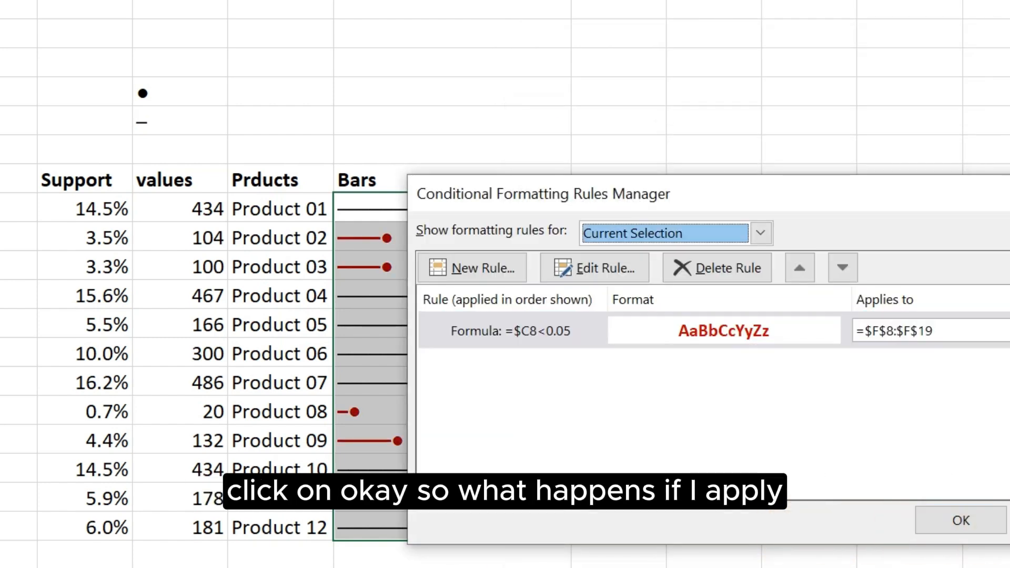
Step: Create a new formula-based conditional formatting rule on the Bars cells using =$C8>0.05
left_click_drag(671, 194, 824, 144)
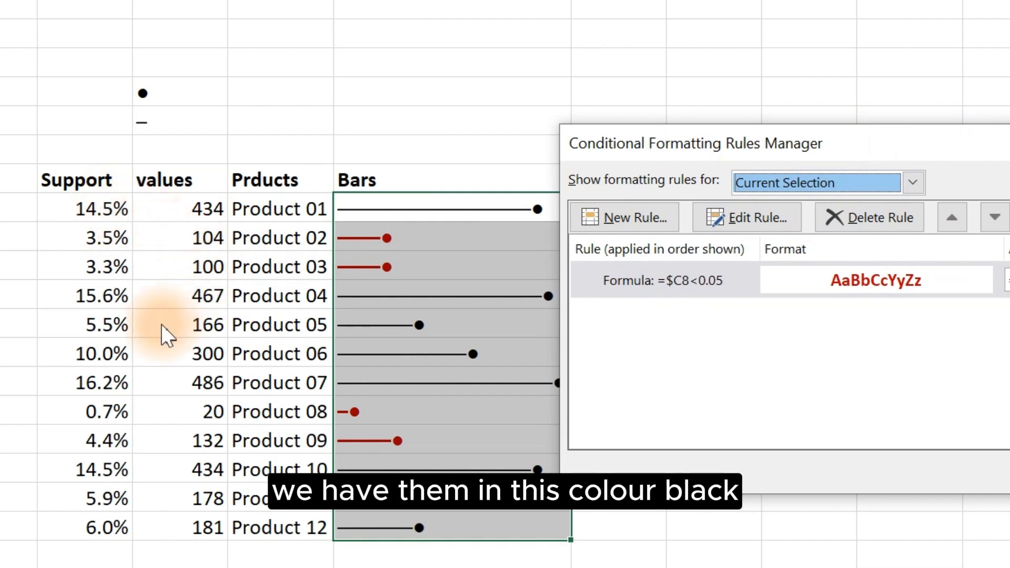
left_click(636, 216)
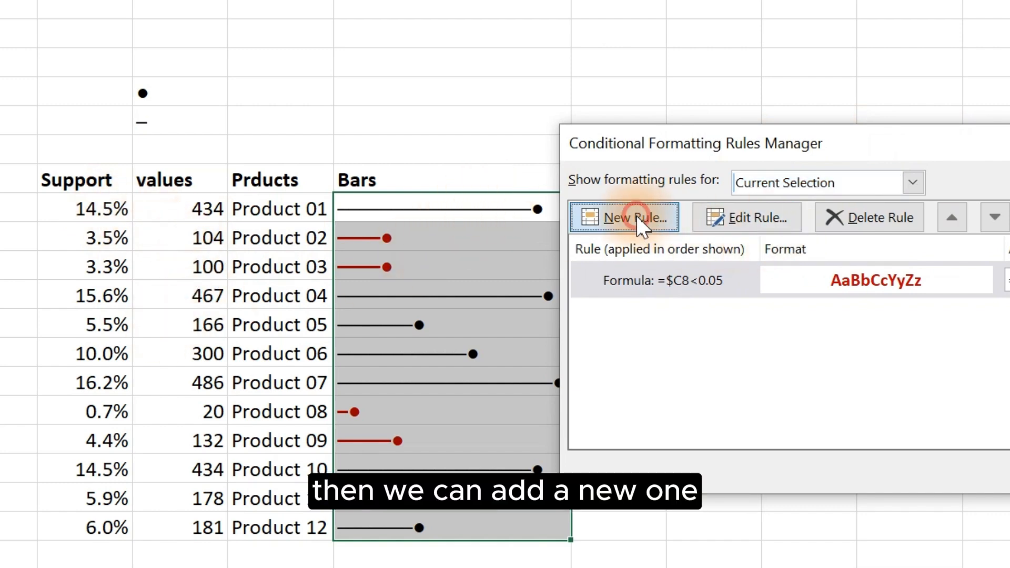
left_click(796, 259)
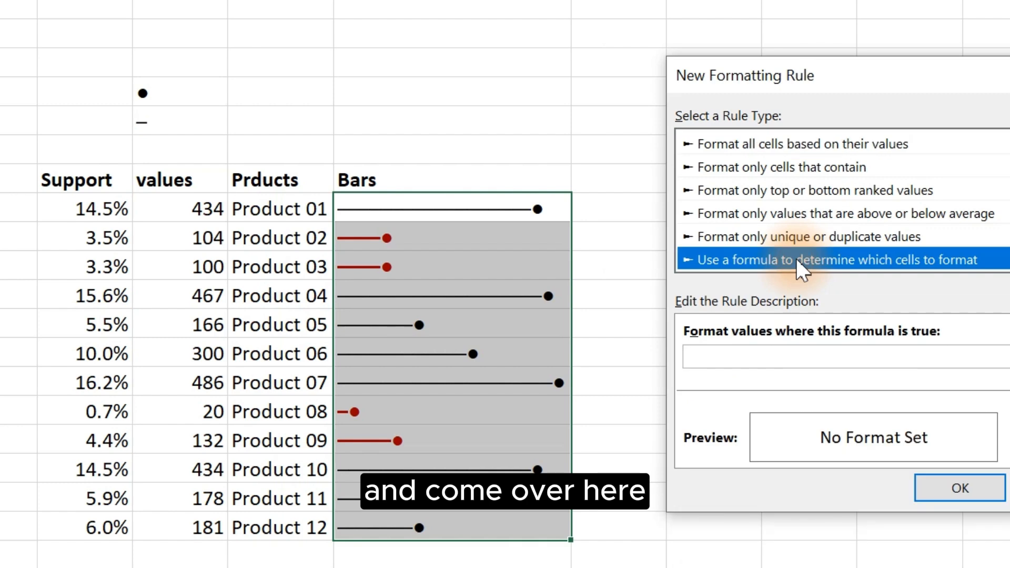
left_click(689, 356)
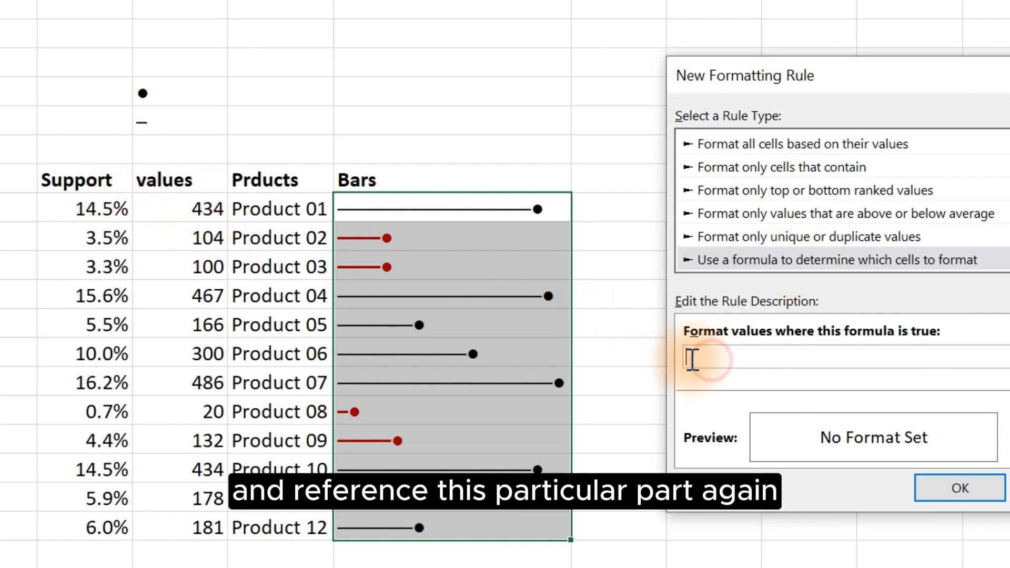
left_click(71, 211)
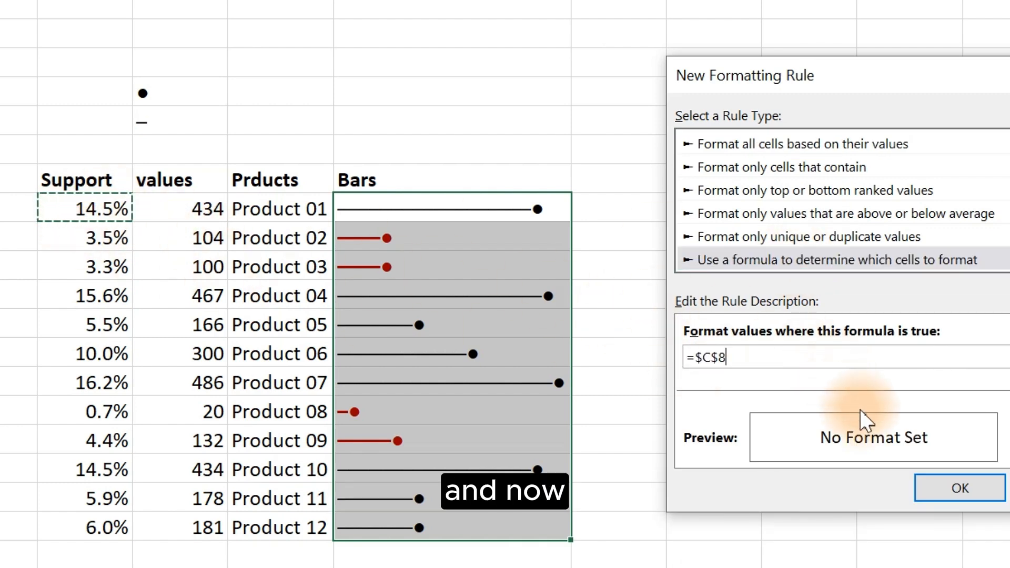
left_click(725, 355)
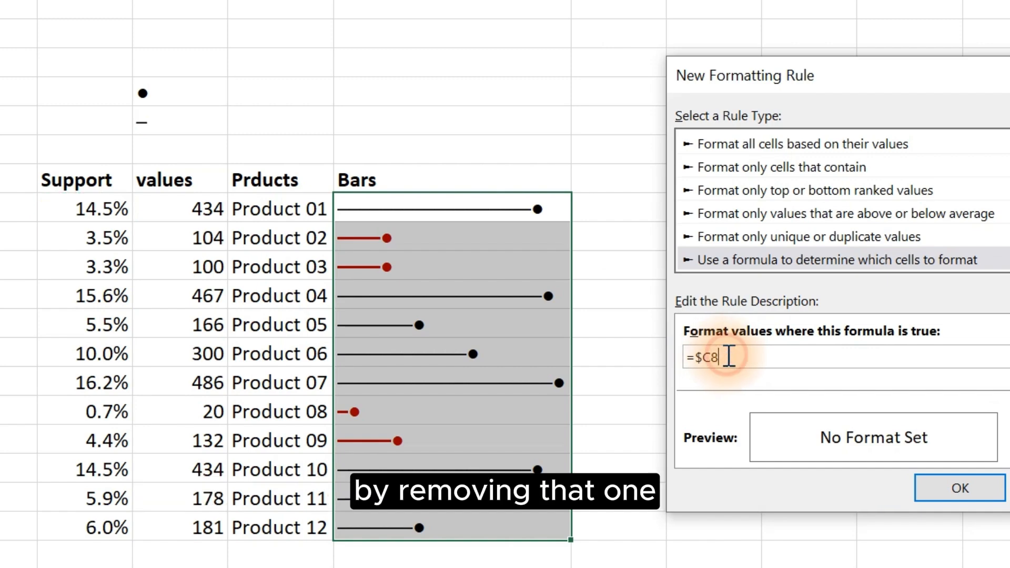
type(">")
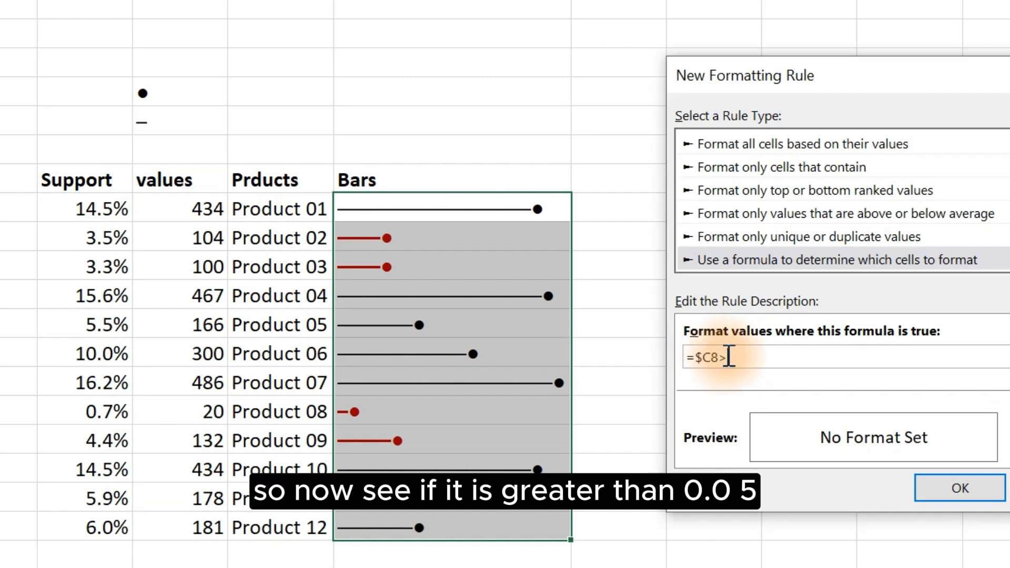
type("0.05")
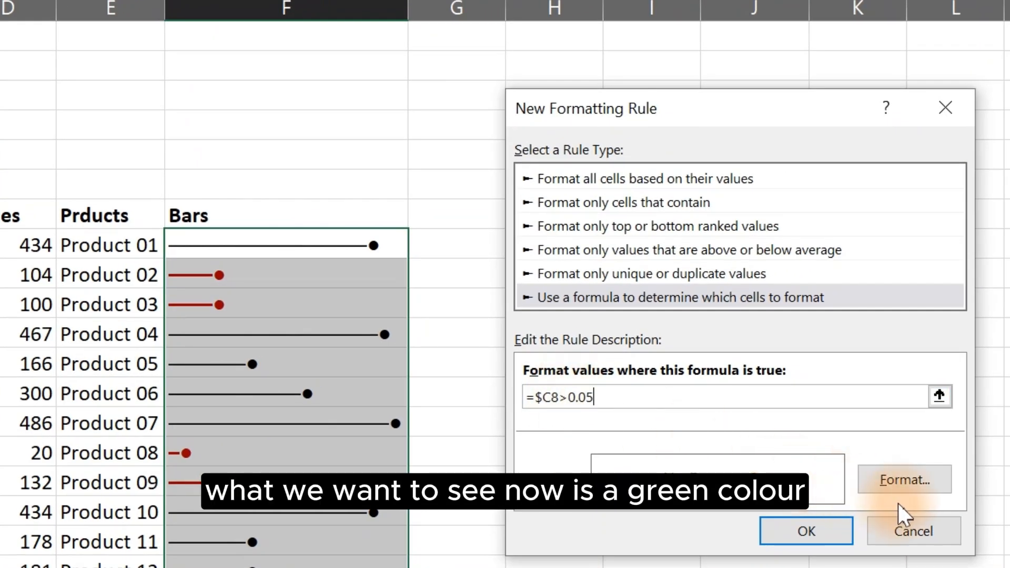
Step: Set the new rule's font to bold green and apply it to the Bars cells
left_click(919, 480)
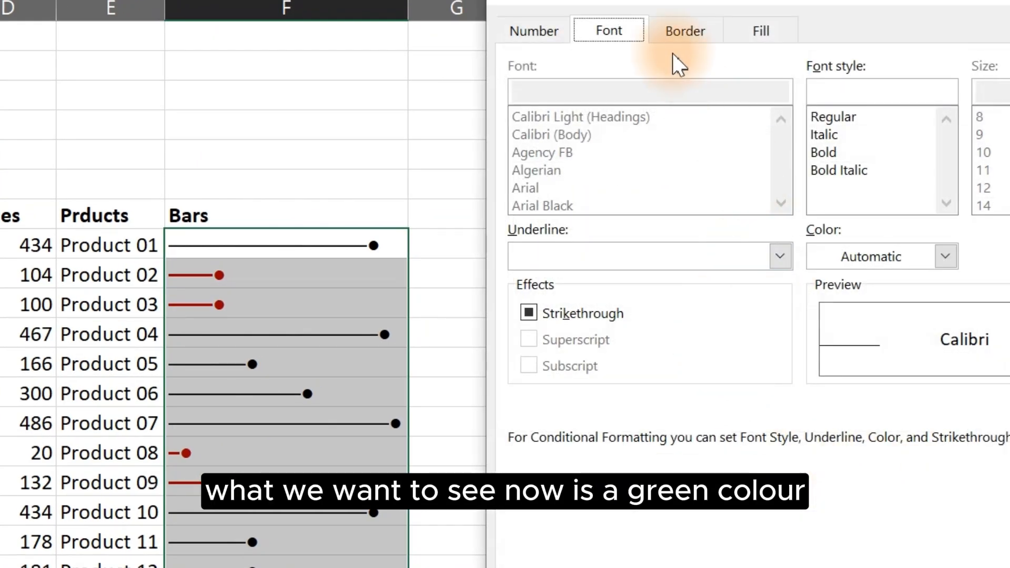
left_click(836, 153)
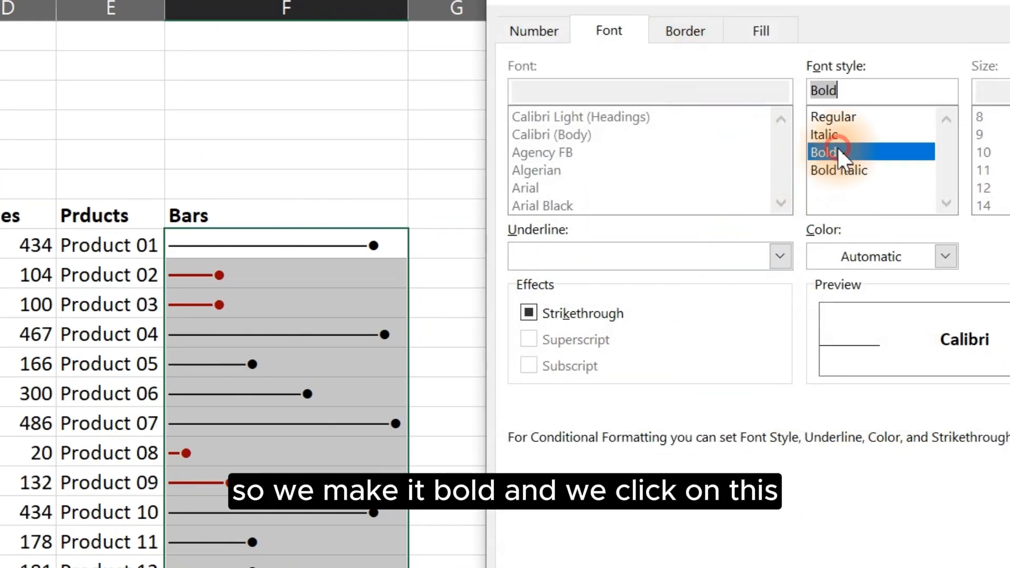
left_click(898, 266)
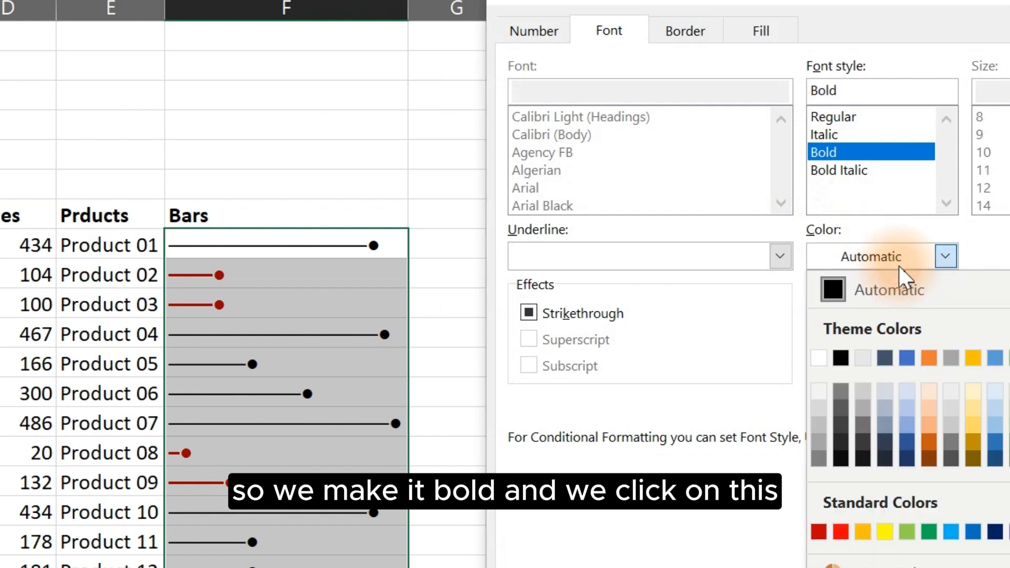
left_click(928, 532)
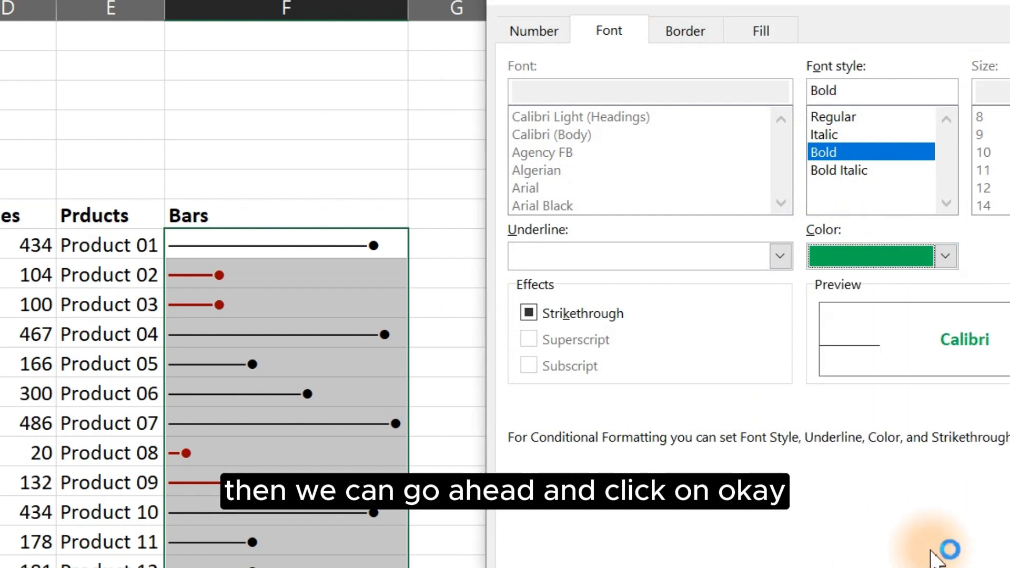
key("Return")
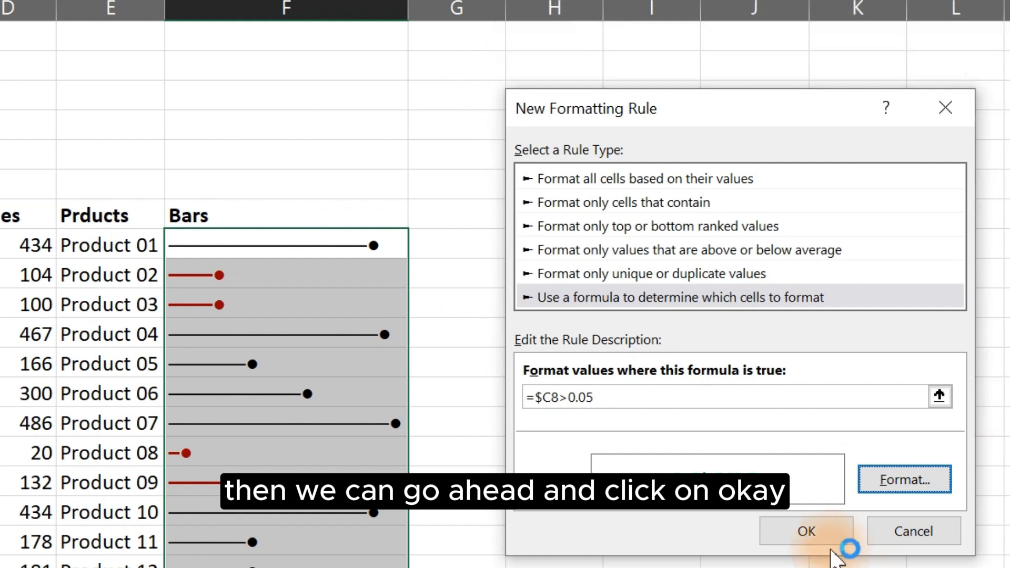
left_click(820, 533)
left_click(931, 512)
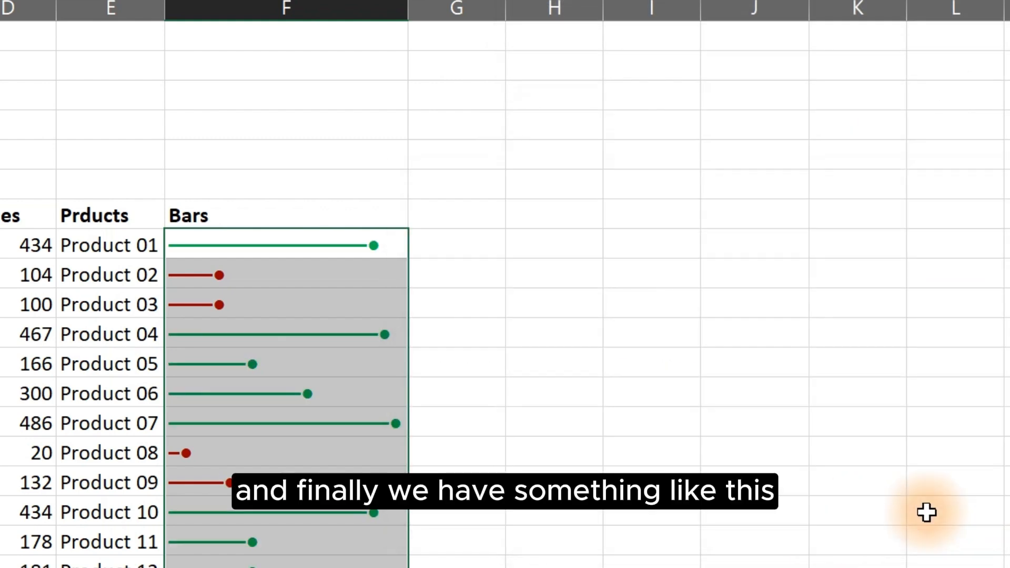
Step: Change Product 04's value to 400
left_click(514, 440)
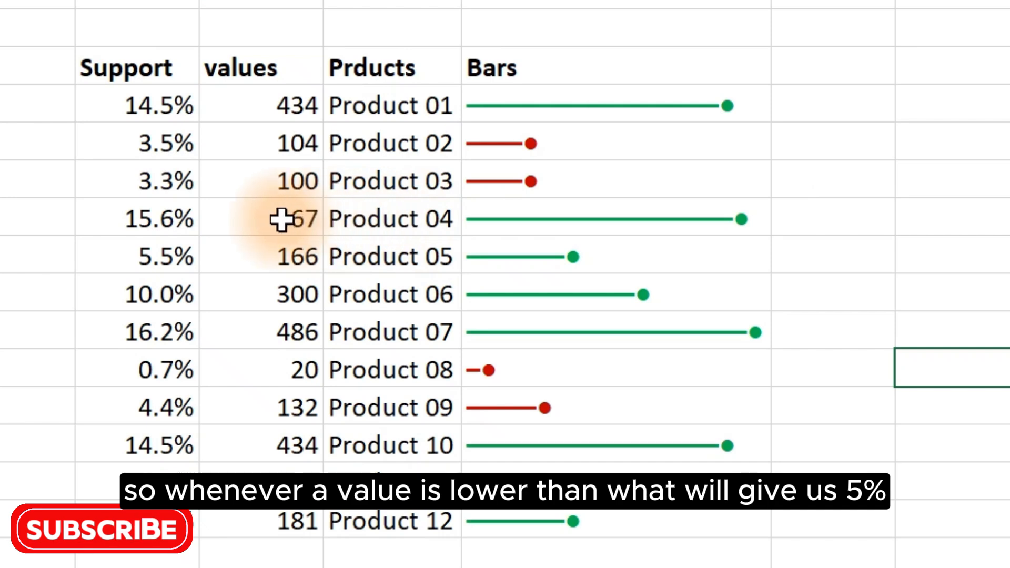
left_click(282, 220)
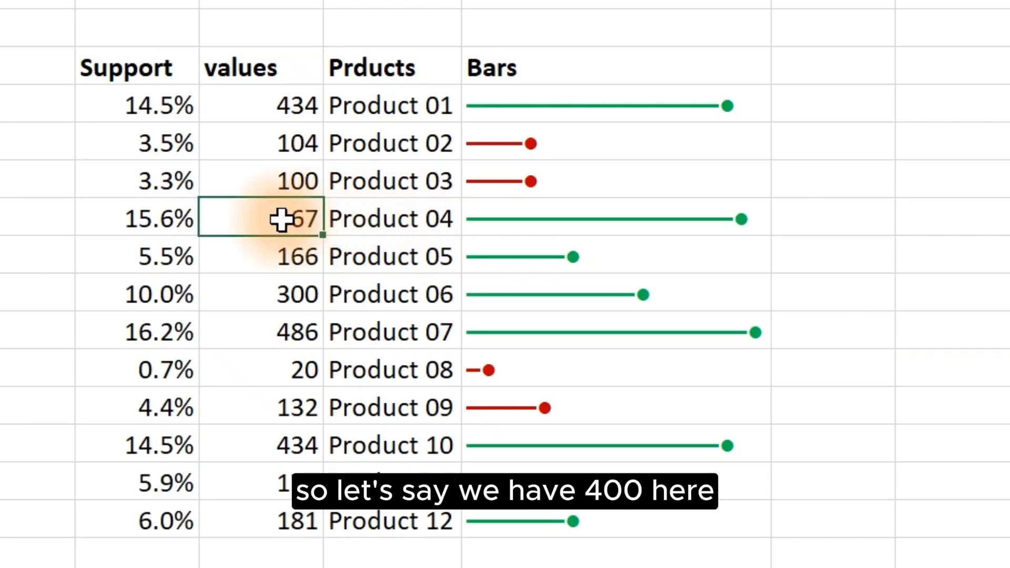
type("400")
key("Return")
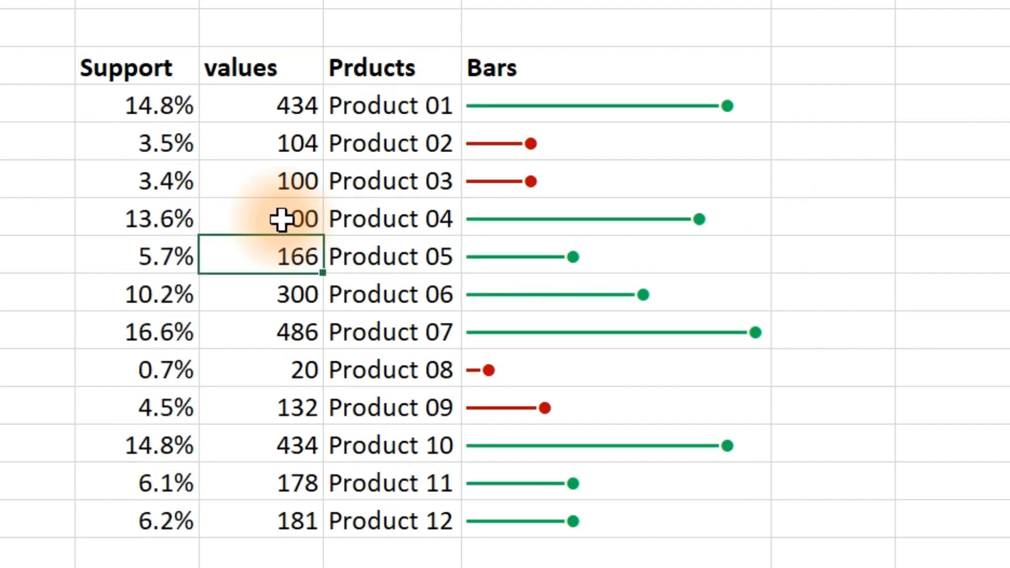
Step: Change Product 04's value to 20 and Product 01's value to 10
left_click(300, 219)
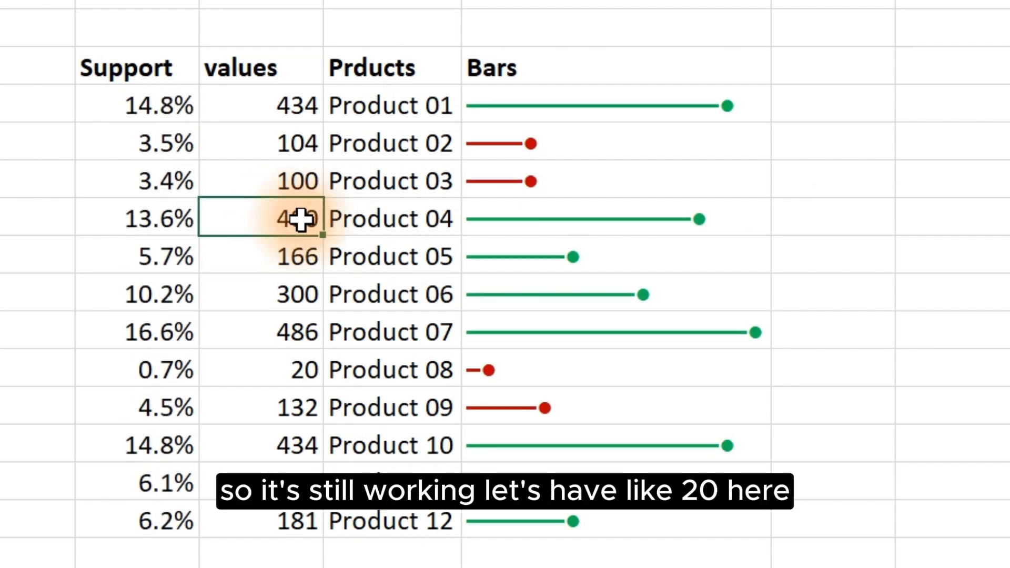
type("20")
key("Return")
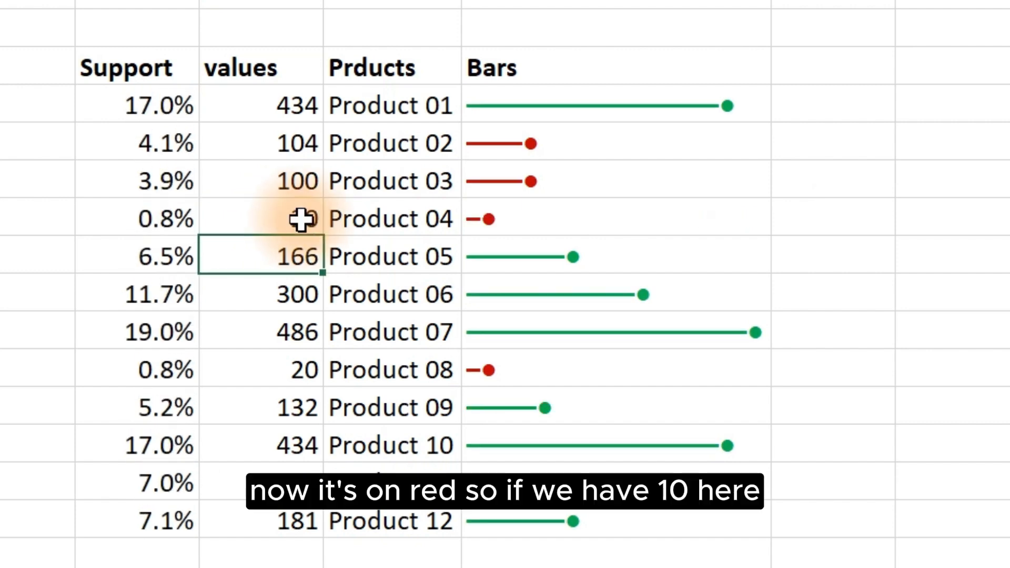
left_click(290, 107)
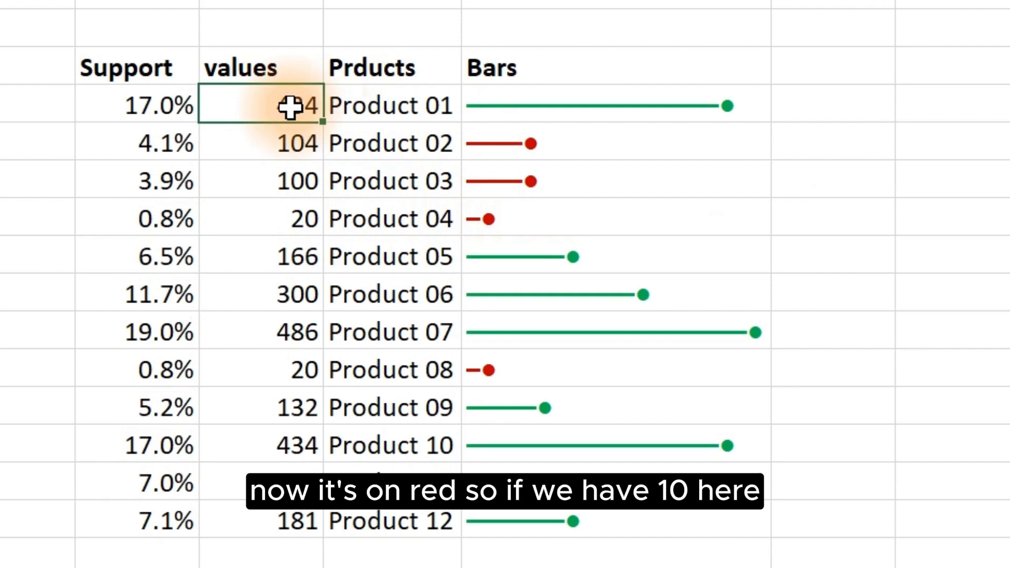
type("10")
key("Return")
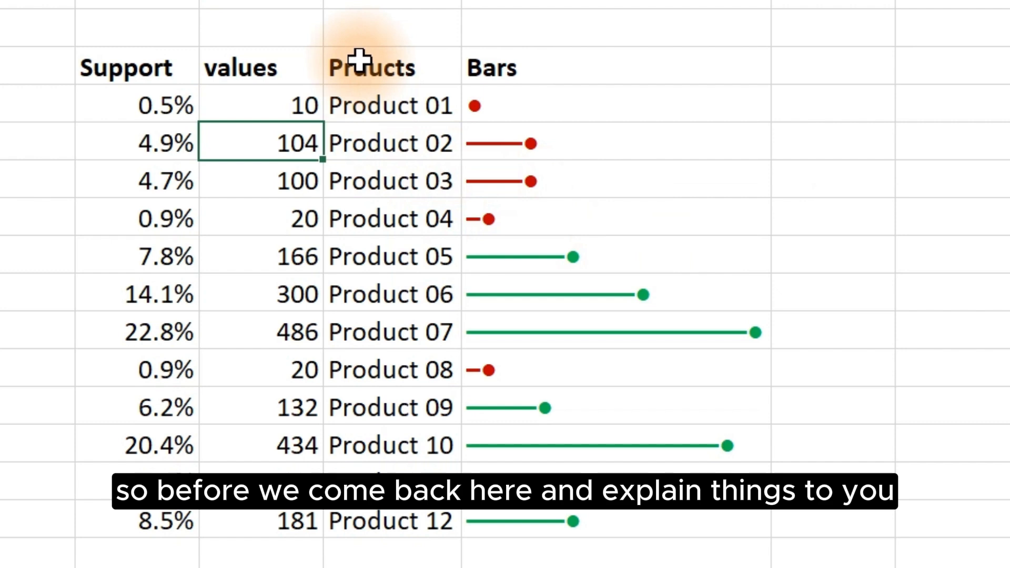
Step: Hide the worksheet gridlines
mouse_move(342, 70)
left_mouse_down()
mouse_move(384, 72)
mouse_move(581, 293)
mouse_move(582, 487)
left_mouse_up()
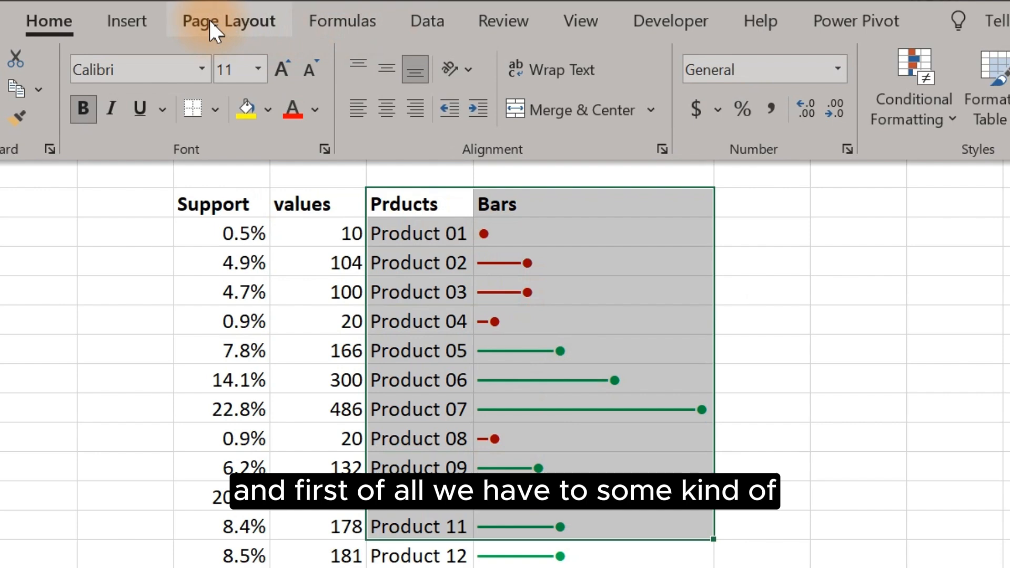
left_click(577, 23)
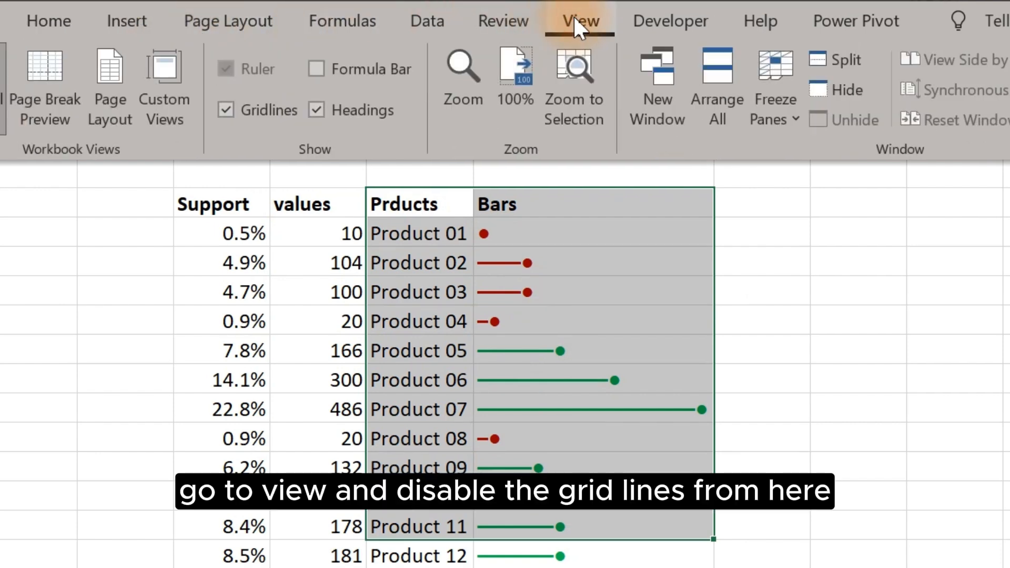
left_click(252, 111)
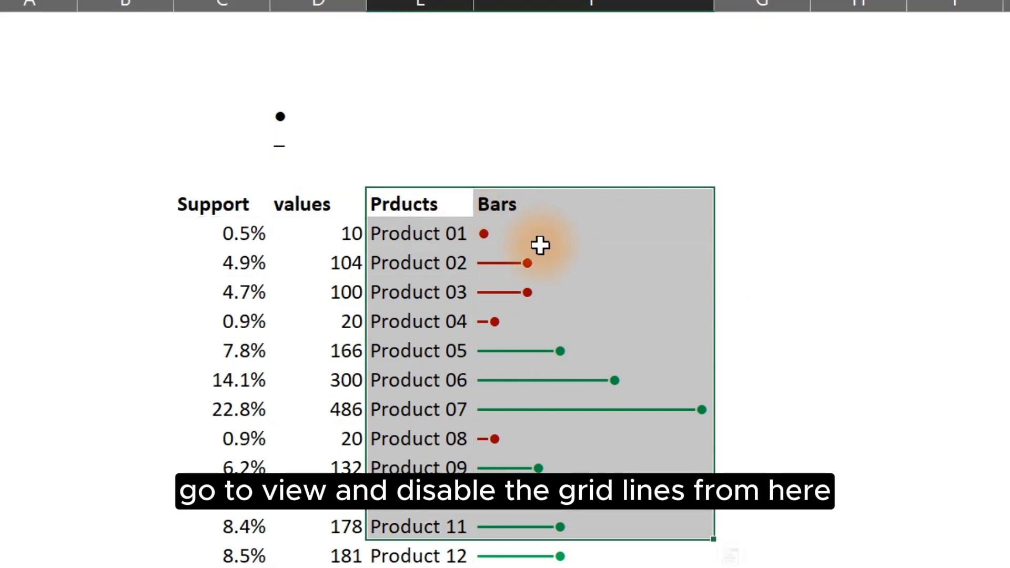
Step: Fill the Products and Bars header cells dark grey and give them a white font
left_click(519, 250)
left_click_drag(398, 208, 586, 196)
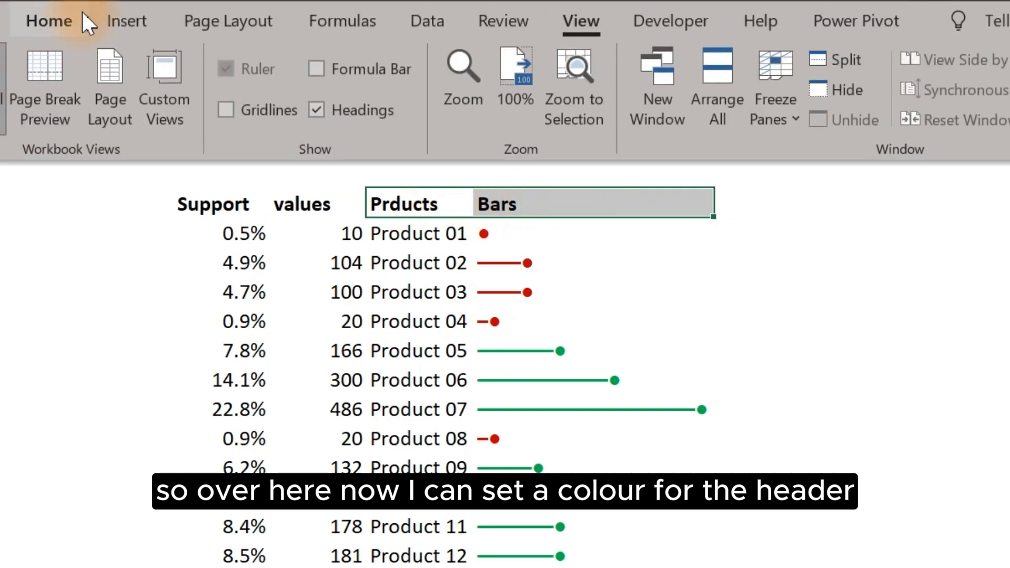
left_click(63, 30)
left_click(270, 108)
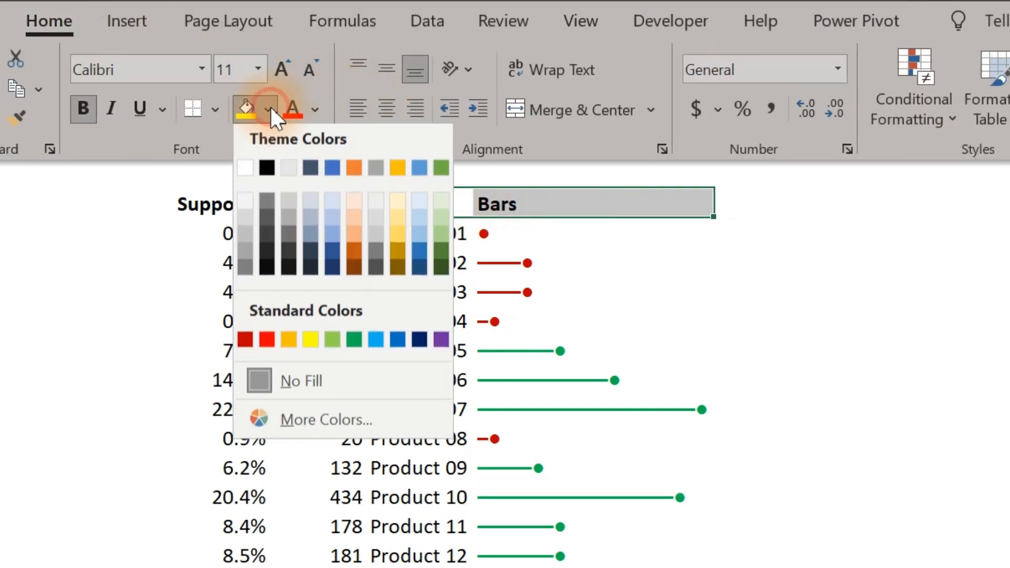
left_click(265, 220)
left_click(313, 109)
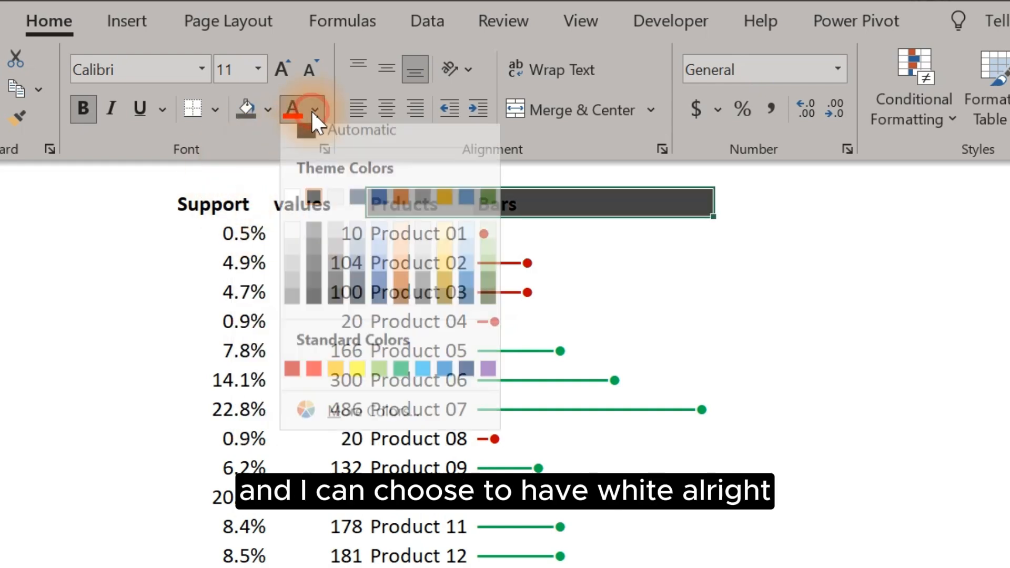
left_click(295, 210)
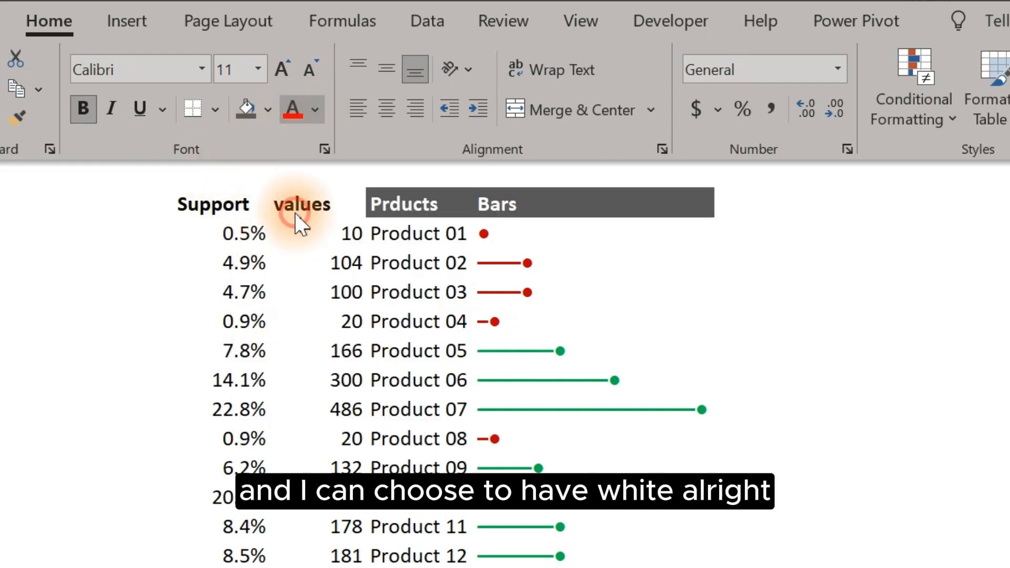
Step: Delete the Bars header text
left_click(426, 275)
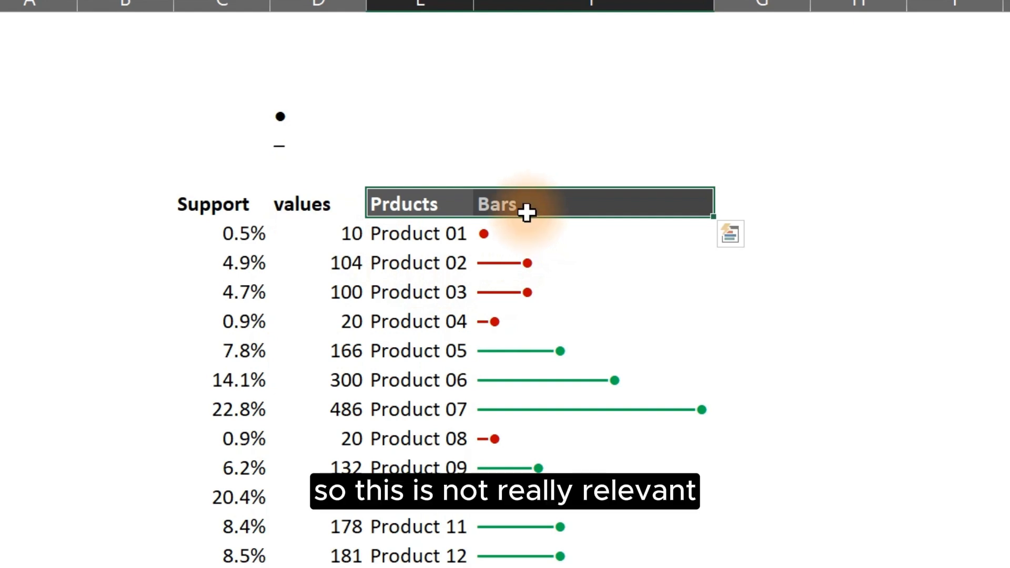
left_click(497, 207)
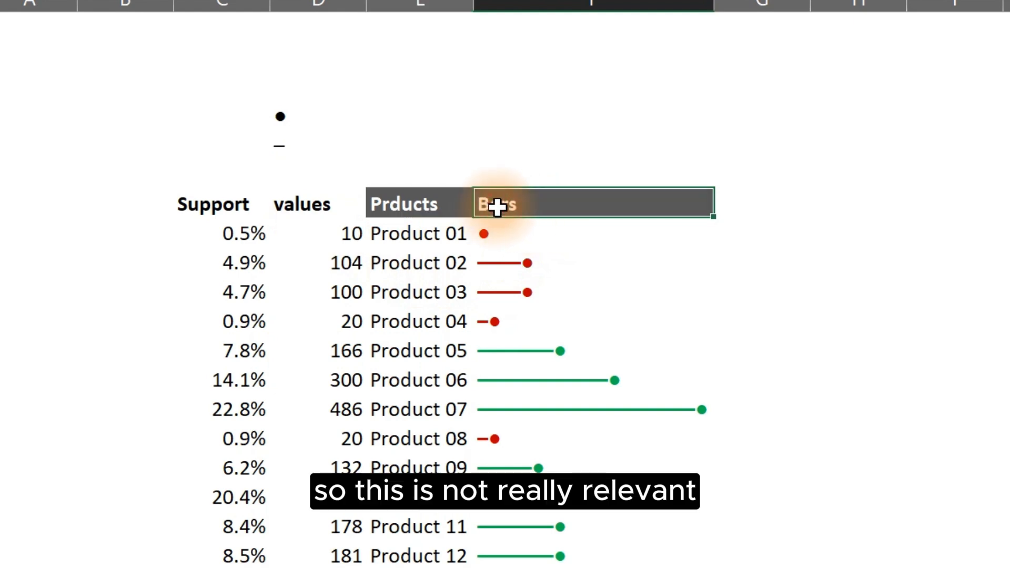
left_click(671, 292)
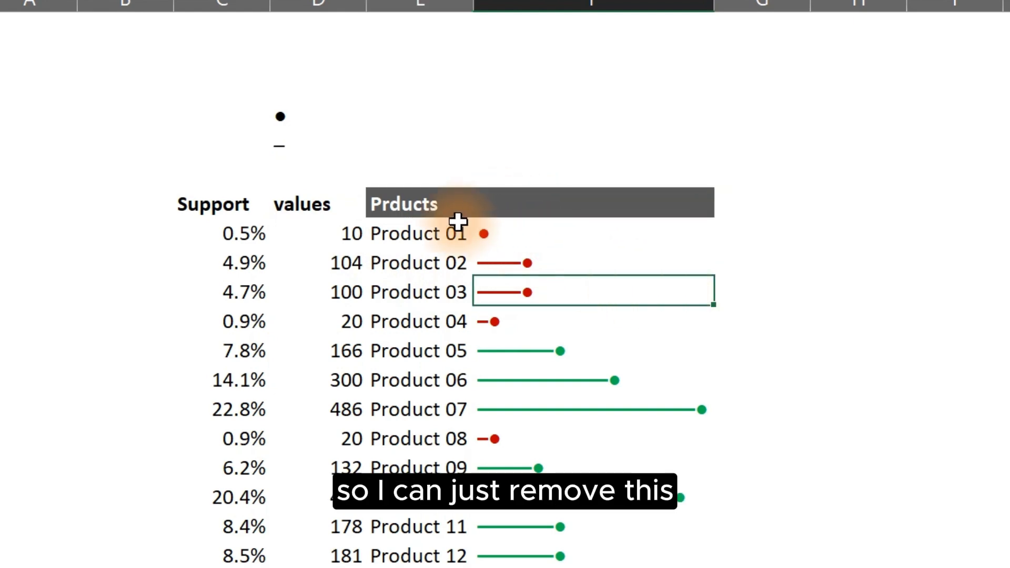
Step: Copy the Products and Bars table and paste it as a linked picture on the dashboard sheet
left_click_drag(412, 205, 611, 546)
key("ctrl+c")
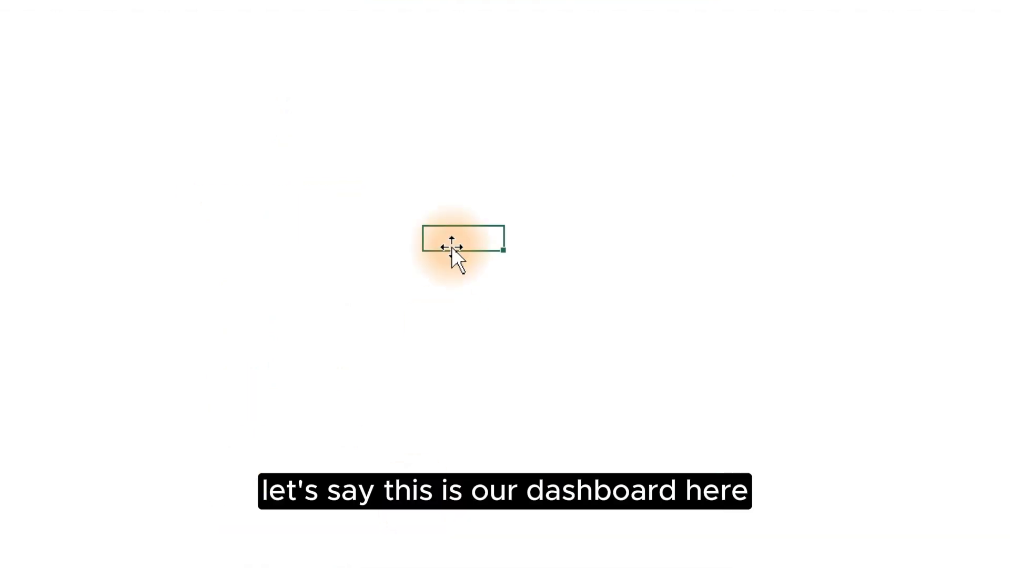
right_click(312, 249)
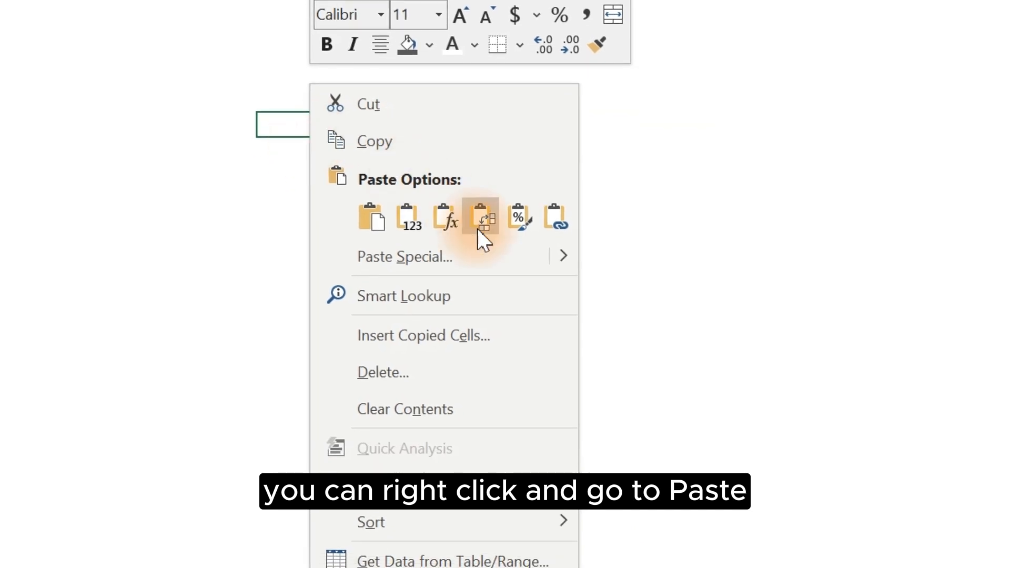
mouse_move(566, 297)
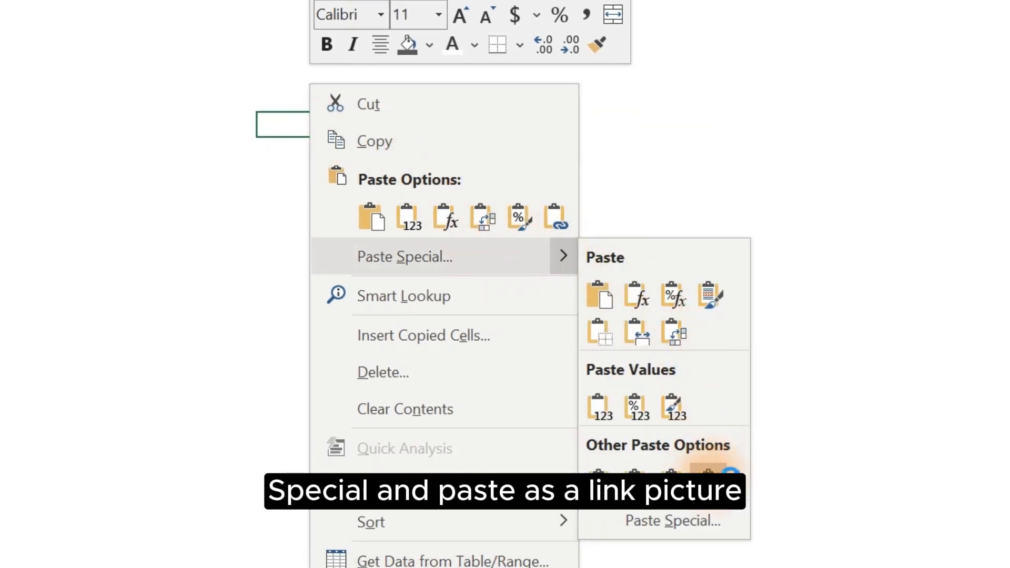
left_click(707, 475)
left_click(746, 235)
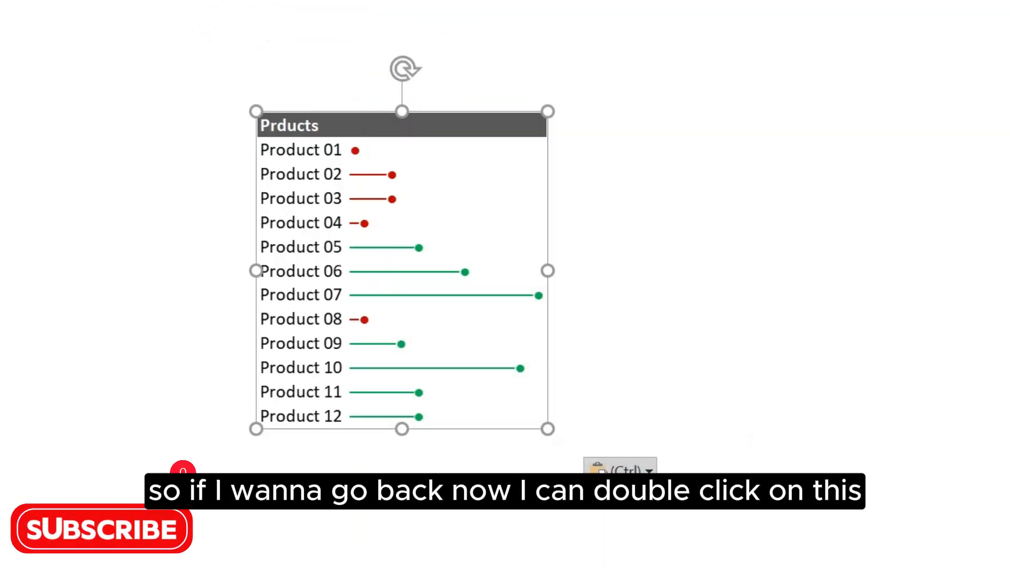
Step: Jump from the dashboard's linked picture to its source table and set Product 07's value to 2
left_click(708, 188)
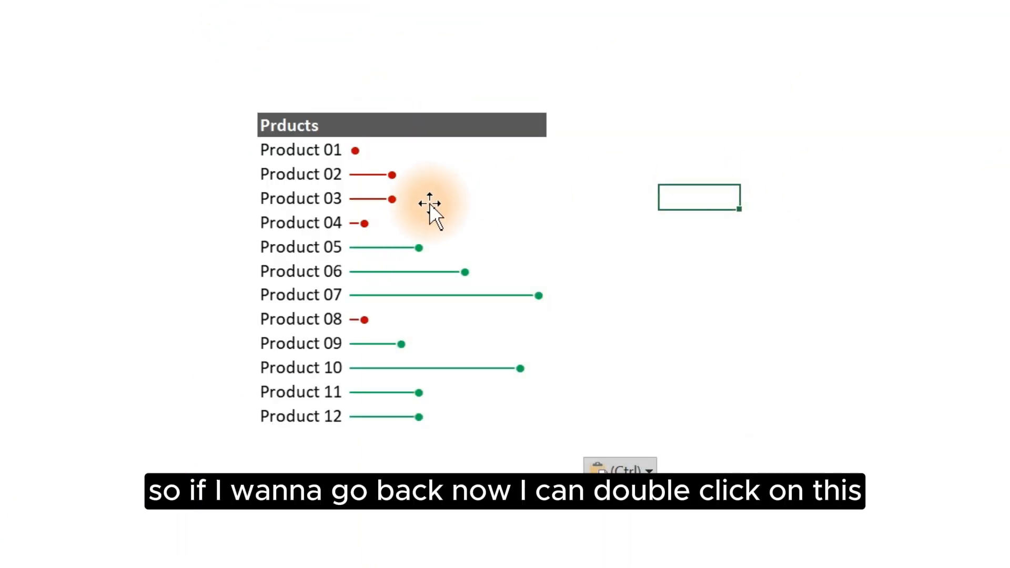
double_click(393, 204)
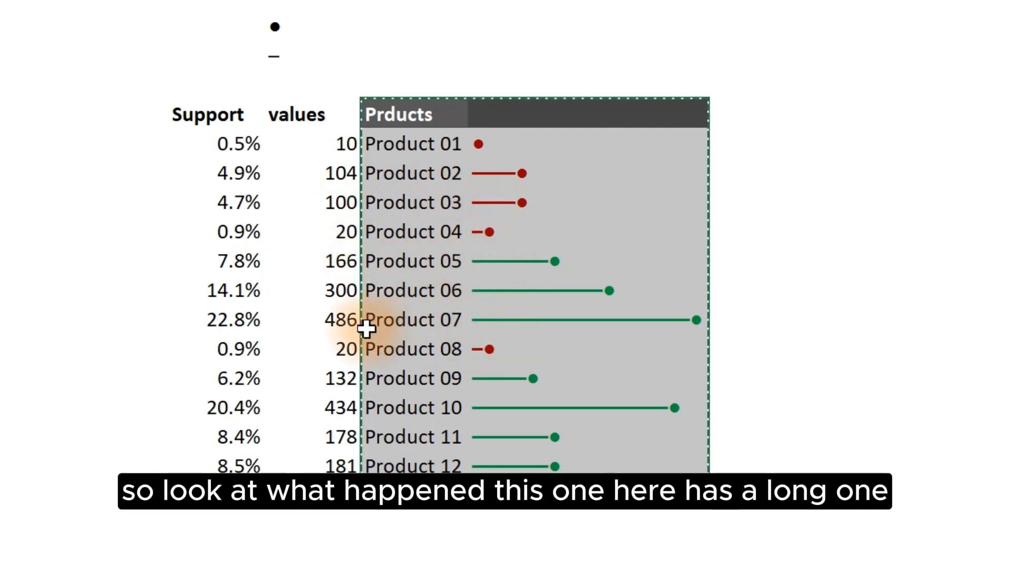
left_click(336, 317)
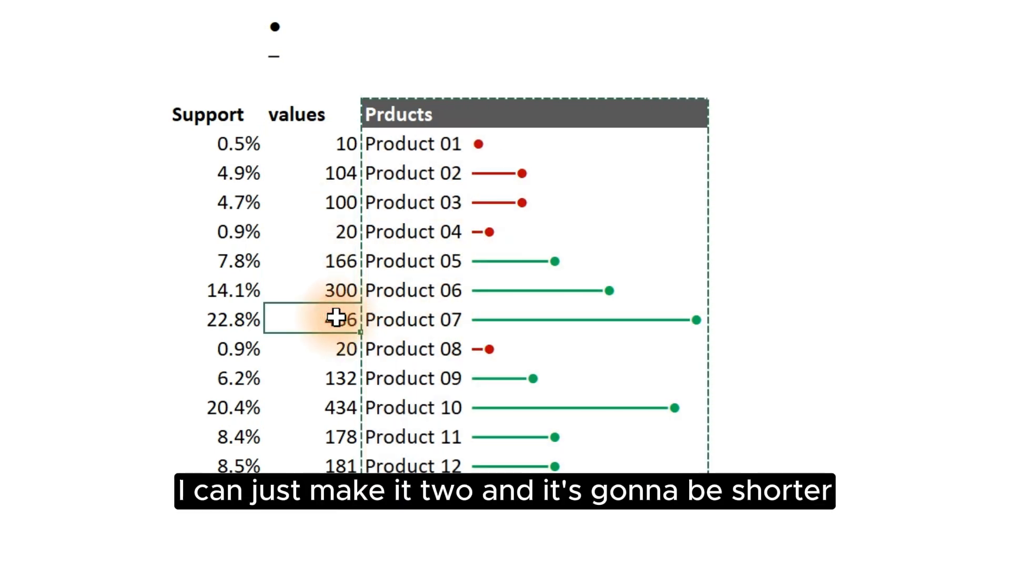
type("2")
key("Return")
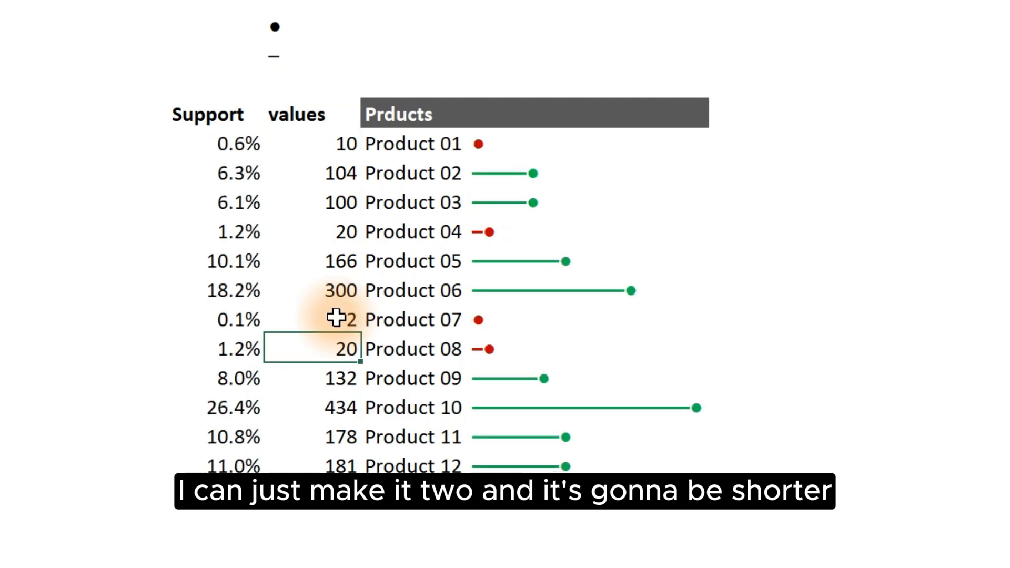
Step: Compare the linked picture on the dashboard with the source table and review the bar formula's value cells
left_click(426, 304)
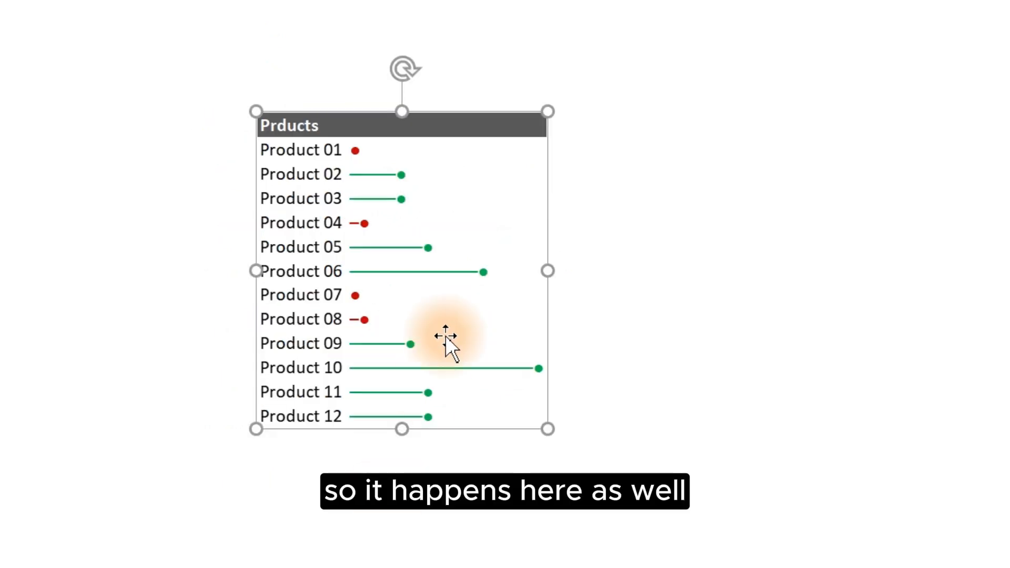
left_click(761, 163)
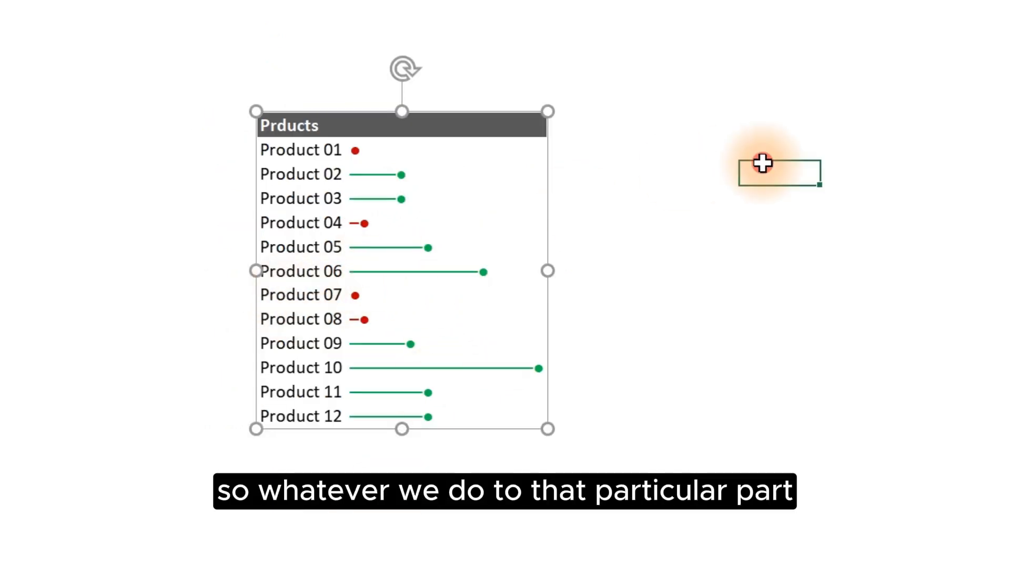
left_click(398, 267)
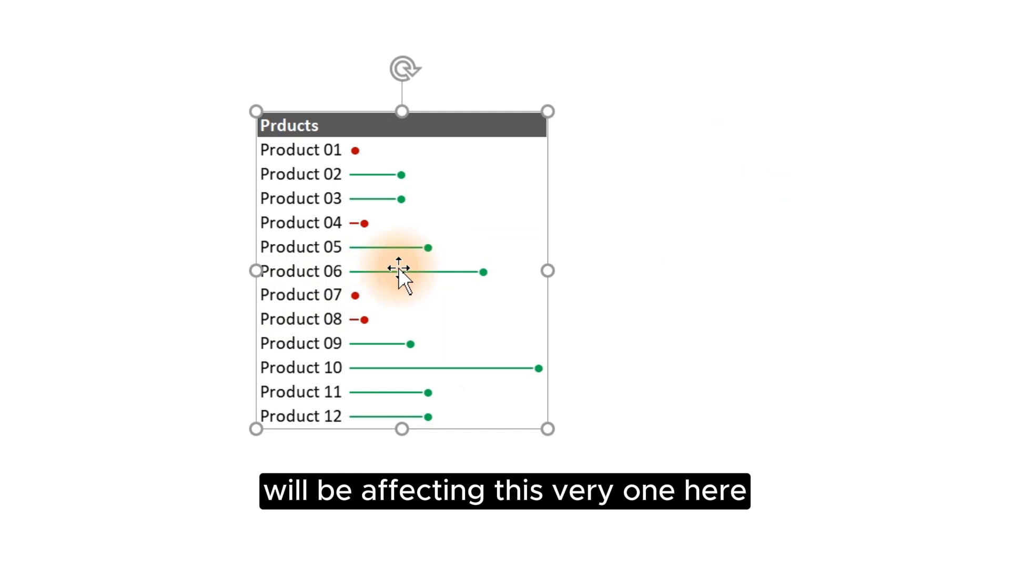
left_click(398, 268)
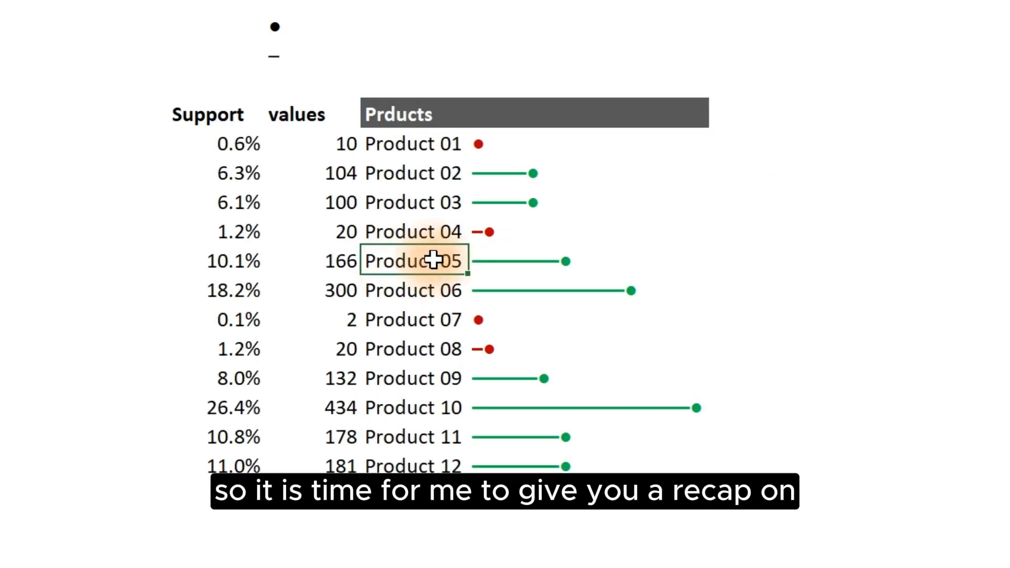
left_click(512, 152)
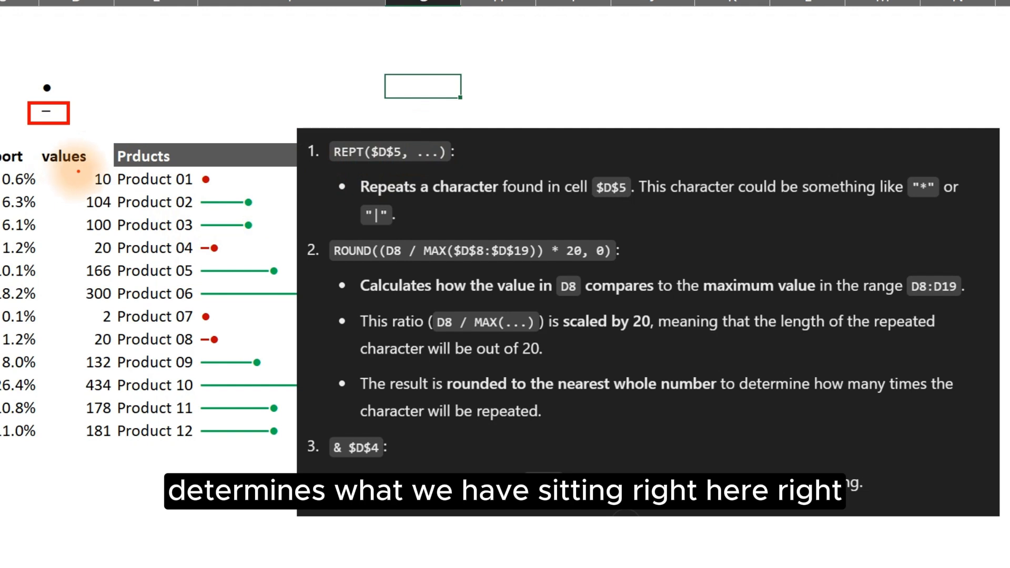
left_click_drag(78, 171, 116, 189)
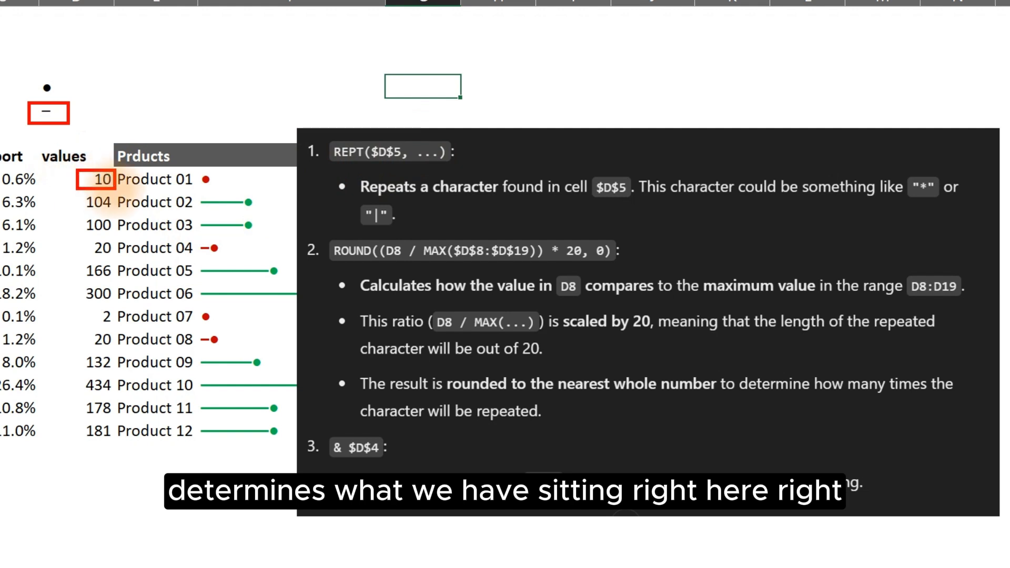